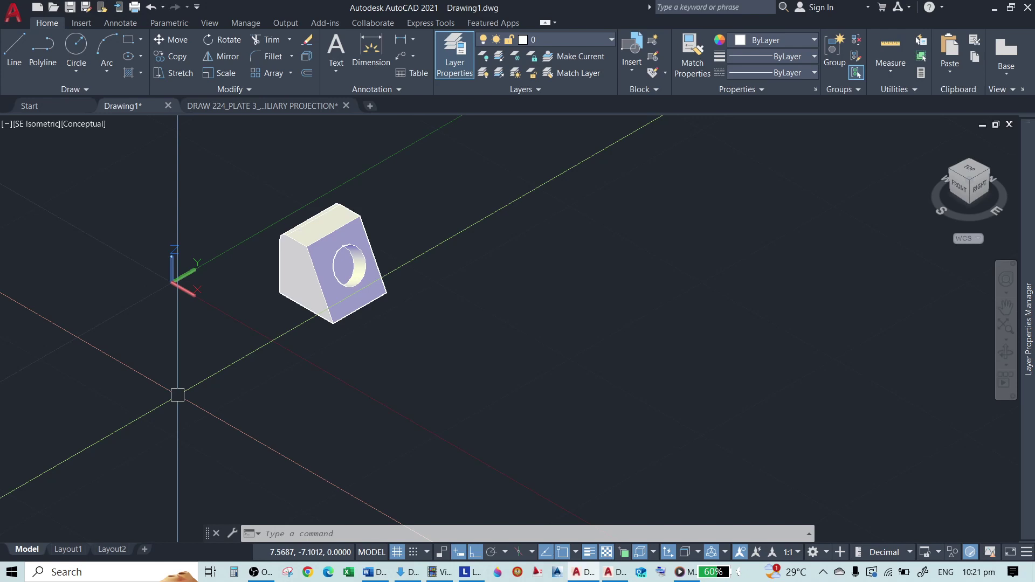
Start a base view (VIEWBASE) from model space using the wedge-shaped solid with the hole, and make Layout1 current for it.
scroll(291, 221, "up", 3)
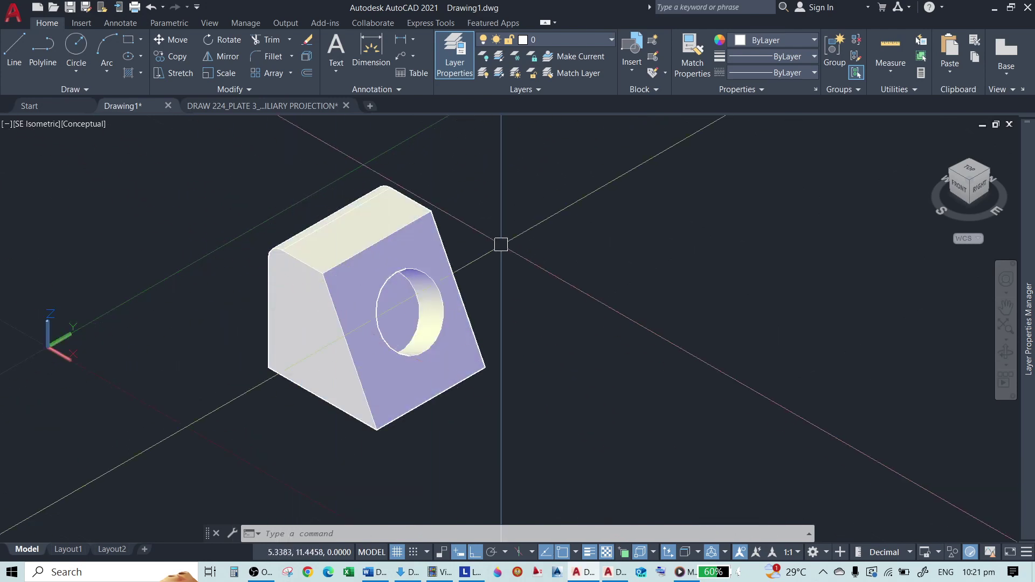
scroll(453, 358, "down", 2)
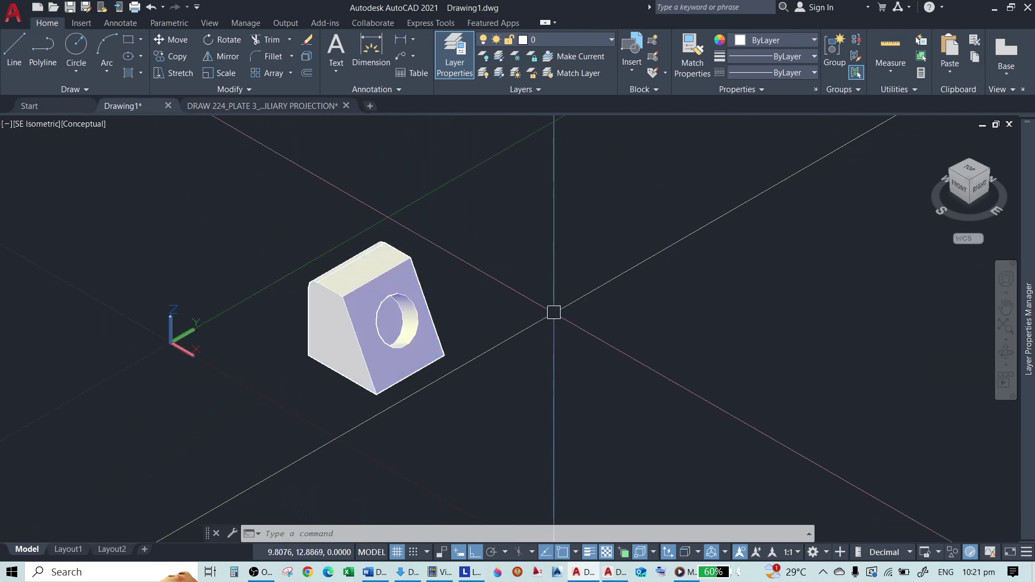
type("IEW")
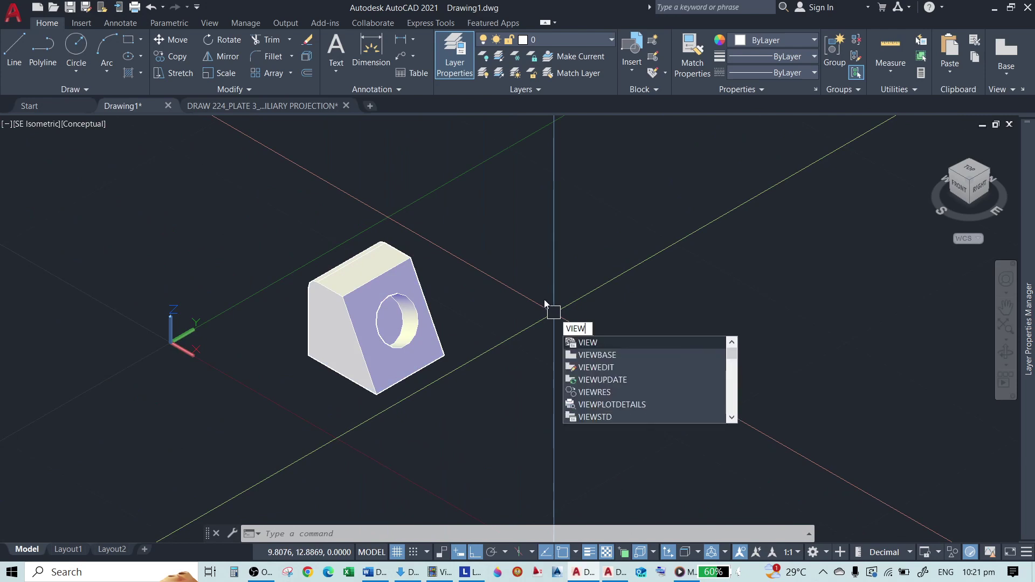
left_click(588, 355)
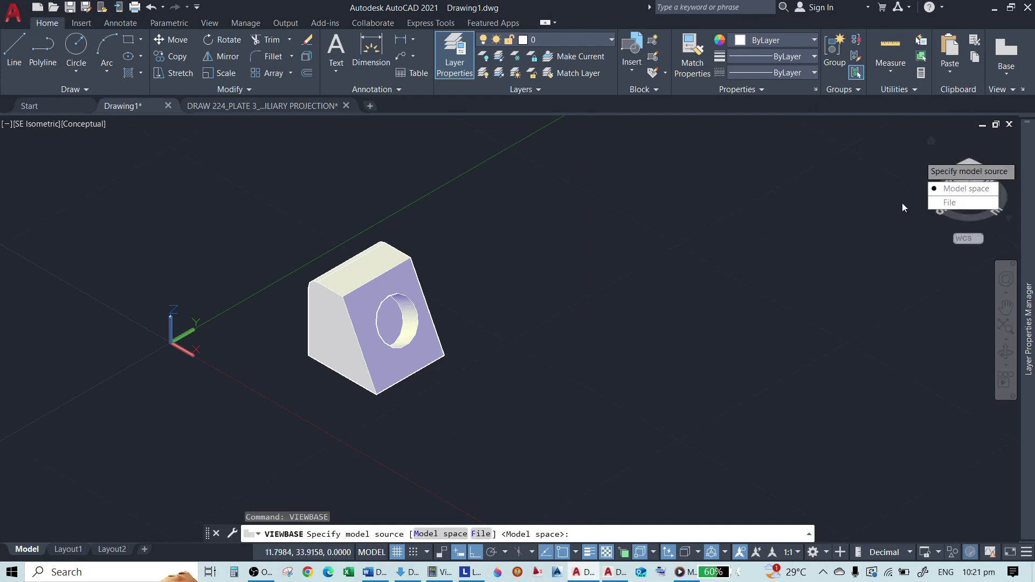
left_click(944, 189)
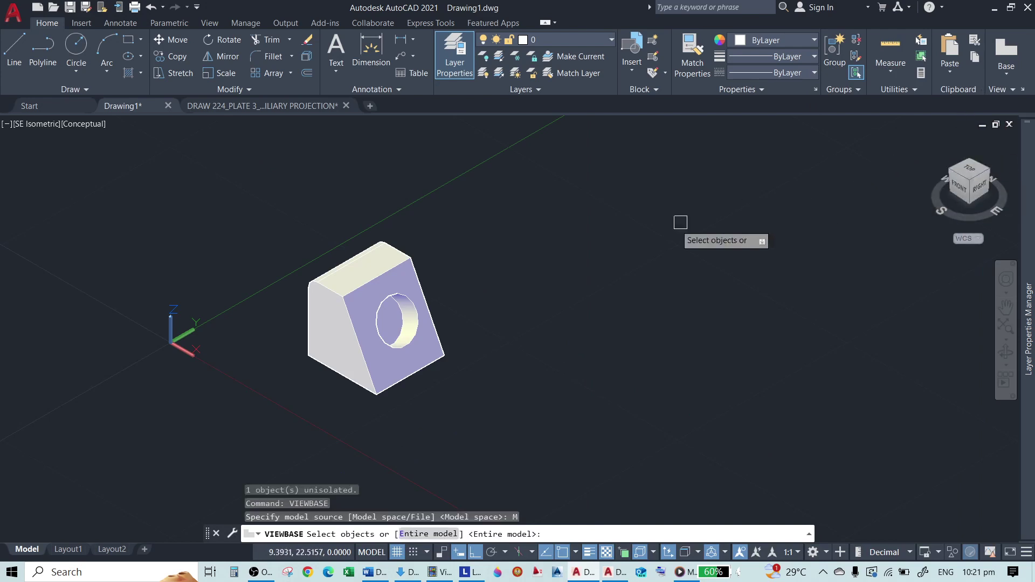
left_click(420, 287)
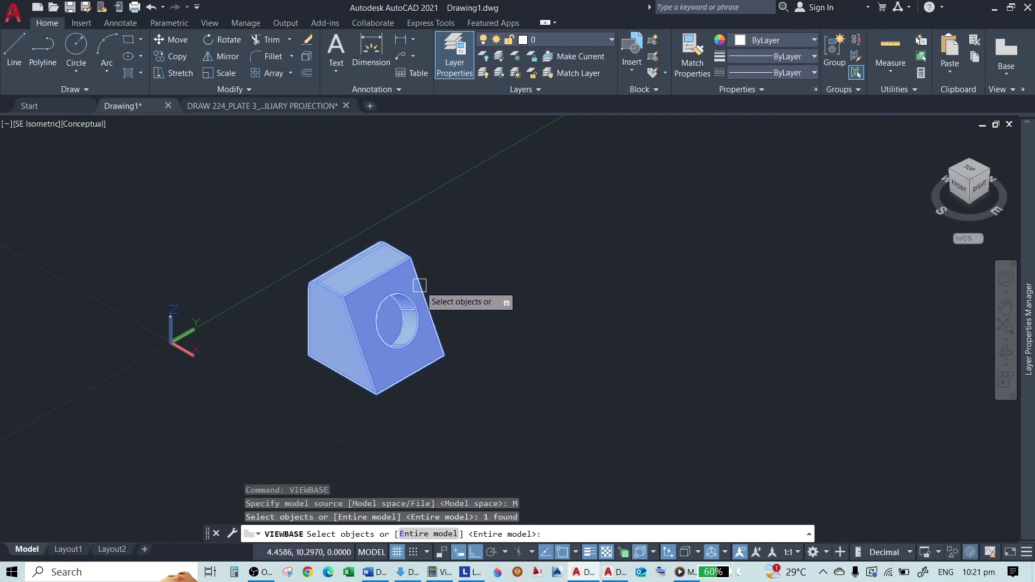
key("Return")
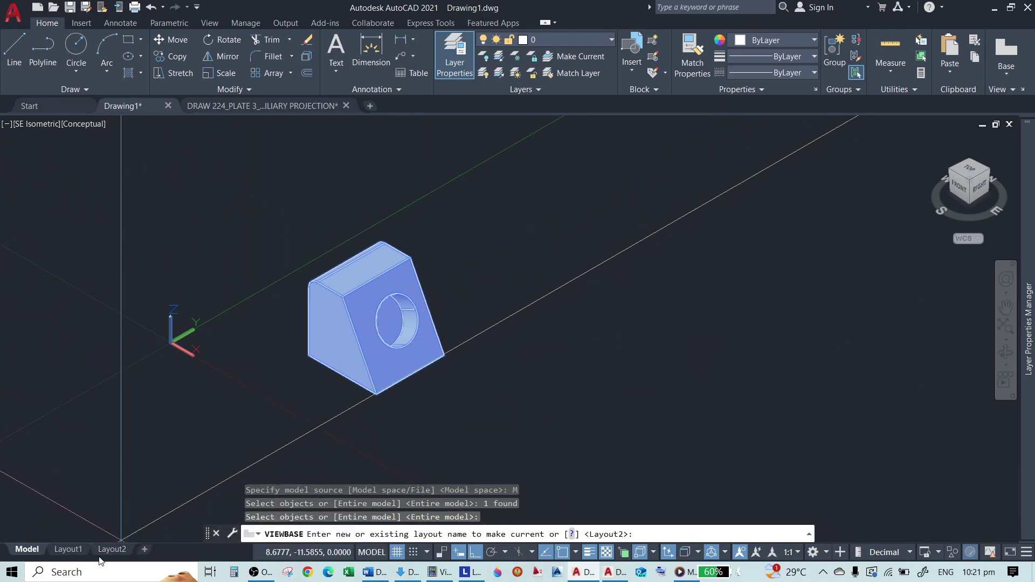
mouse_move(116, 555)
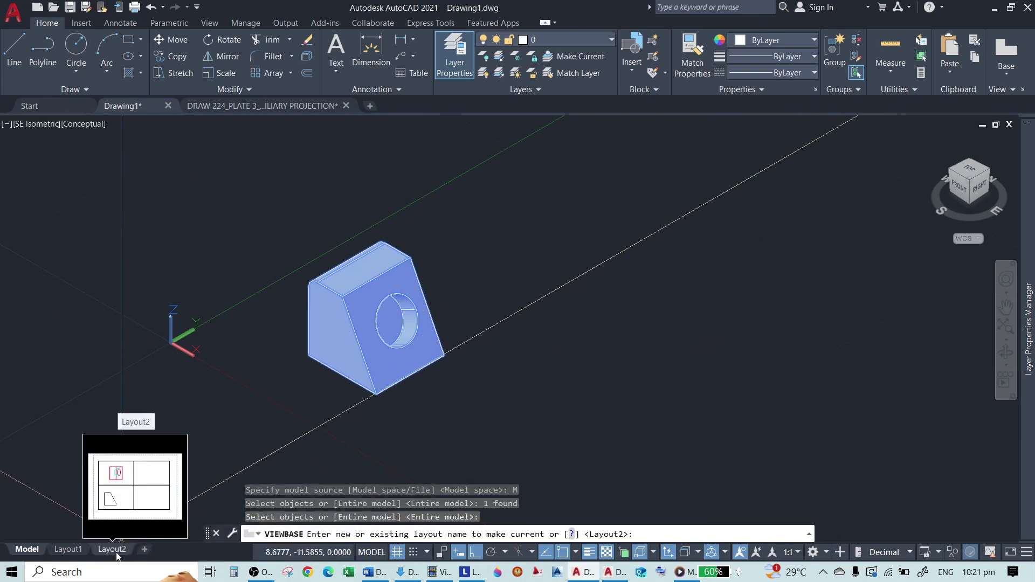
mouse_move(62, 555)
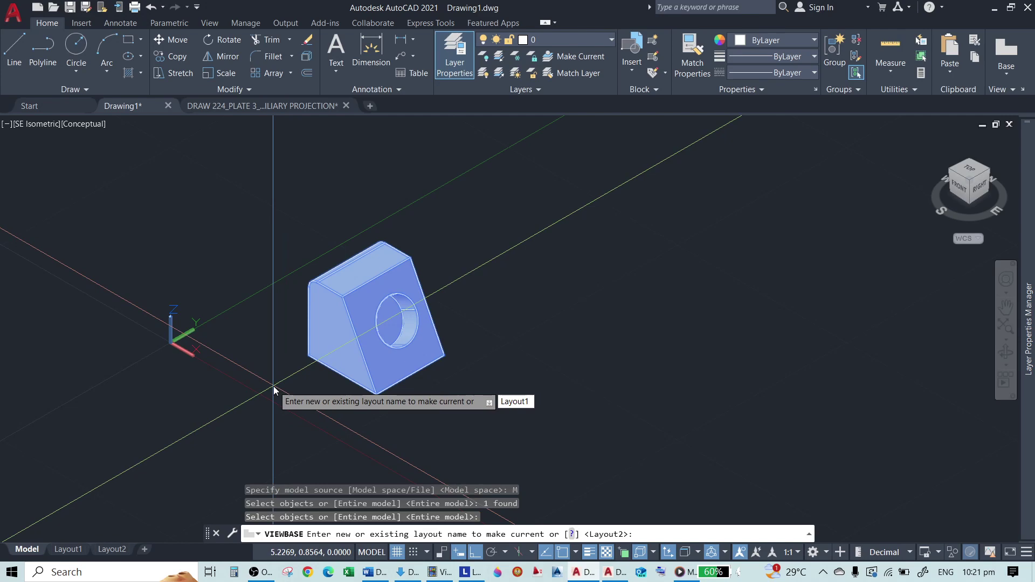
key("Return")
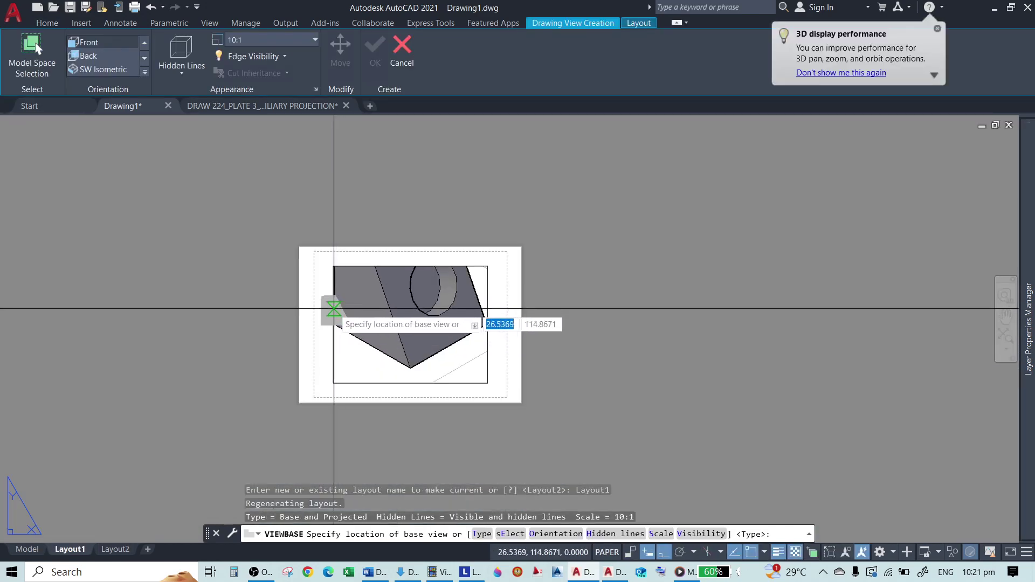
Place the front base view at scale 10:1 beside the existing viewport, near the sheet's right edge, and accept its options.
scroll(448, 326, "up", 2)
scroll(536, 396, "up", 4)
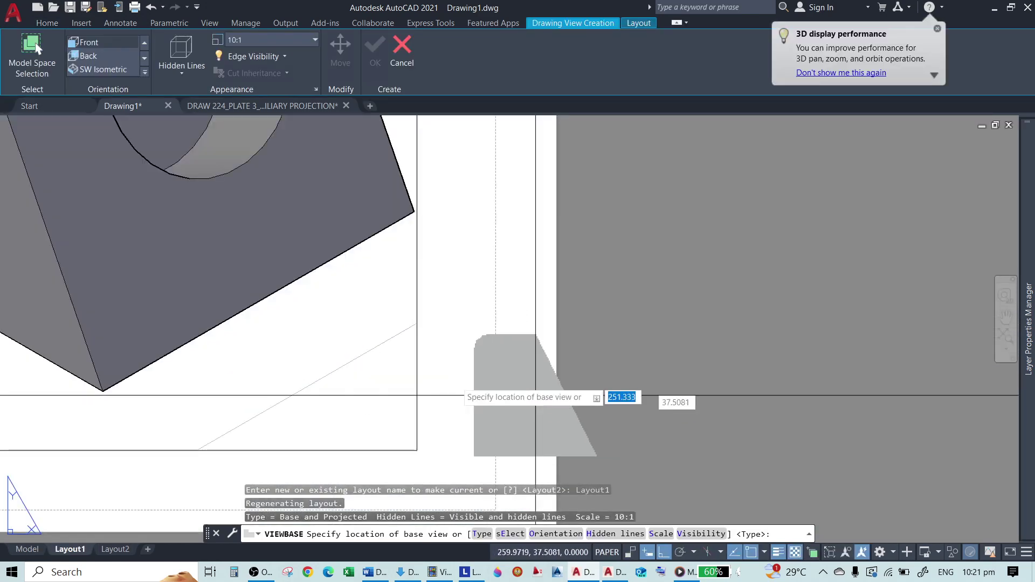
scroll(535, 396, "down", 4)
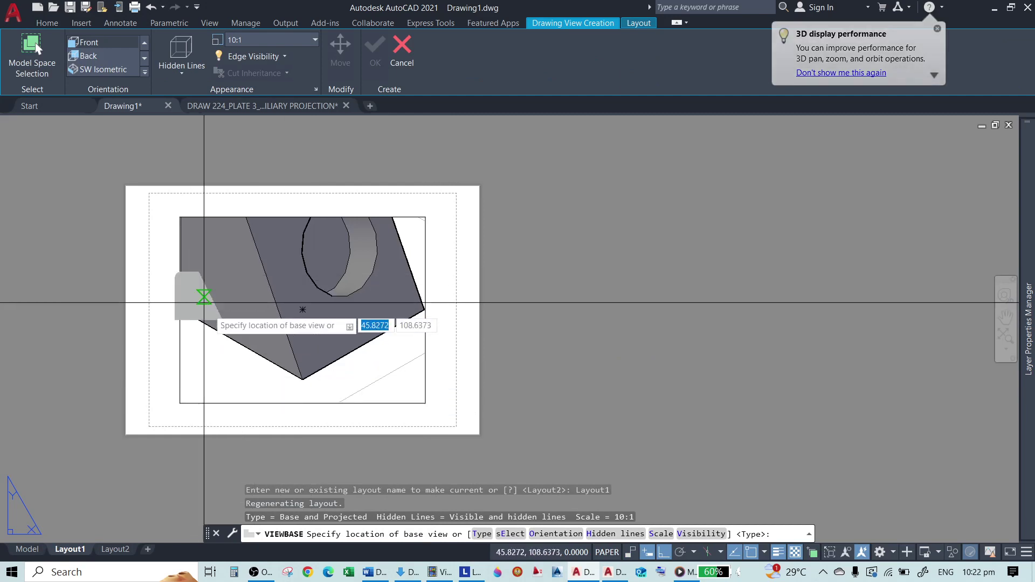
left_click(462, 251)
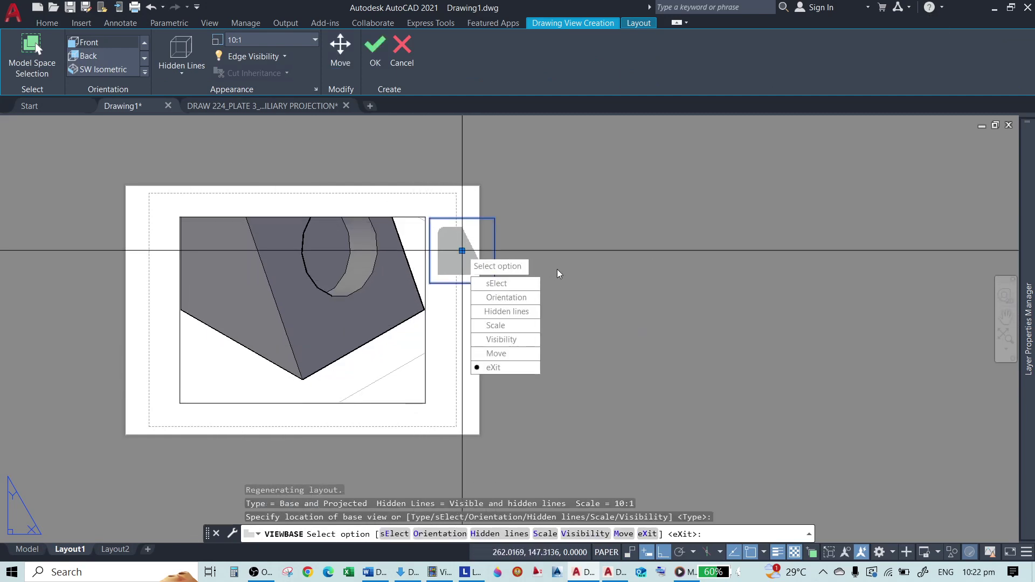
left_click(499, 372)
Place four projected views below, above, right and left of the base view and finish the view creation.
scroll(525, 255, "up", 2)
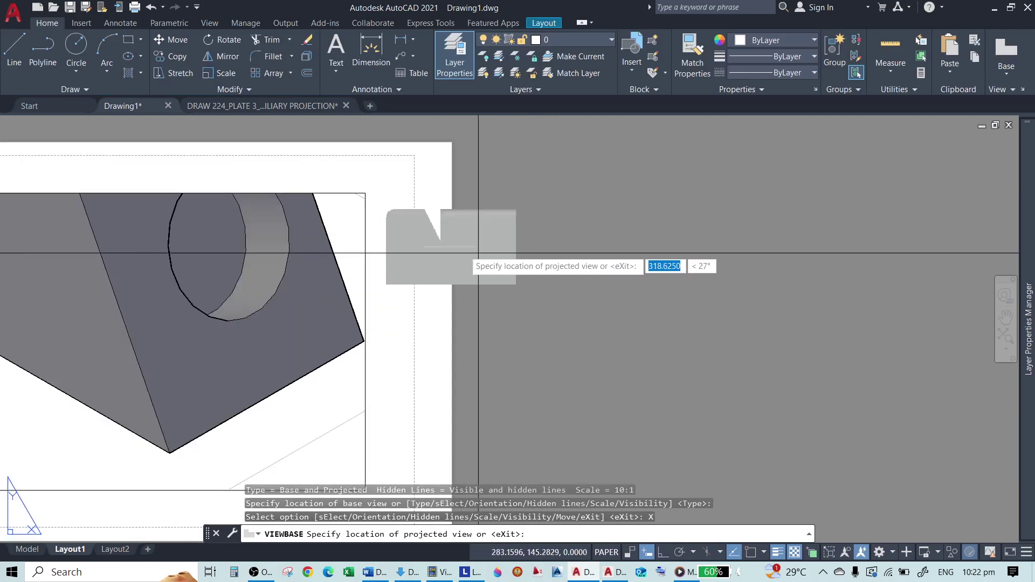
middle_click_drag(370, 358, 352, 426)
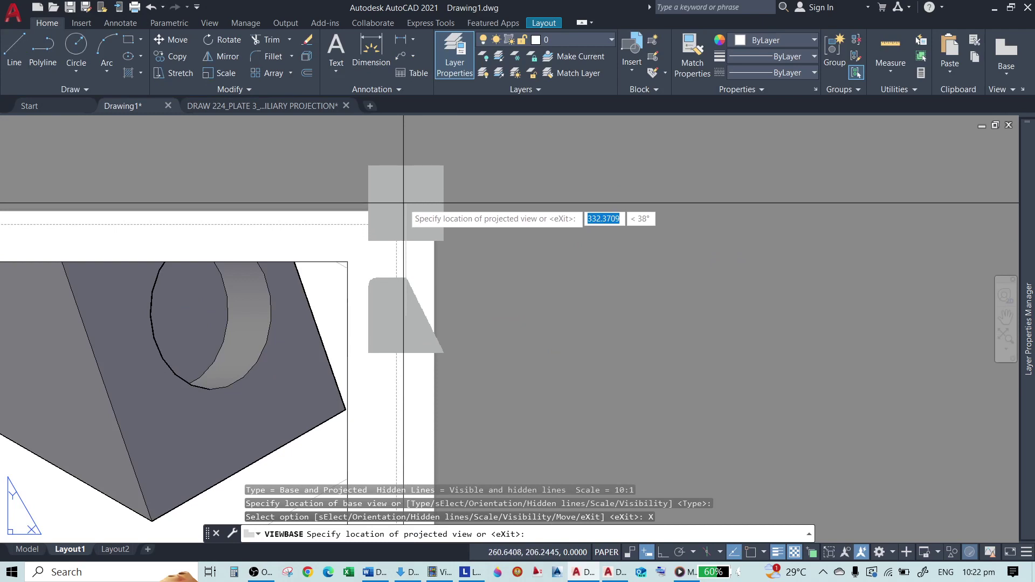
left_click(405, 437)
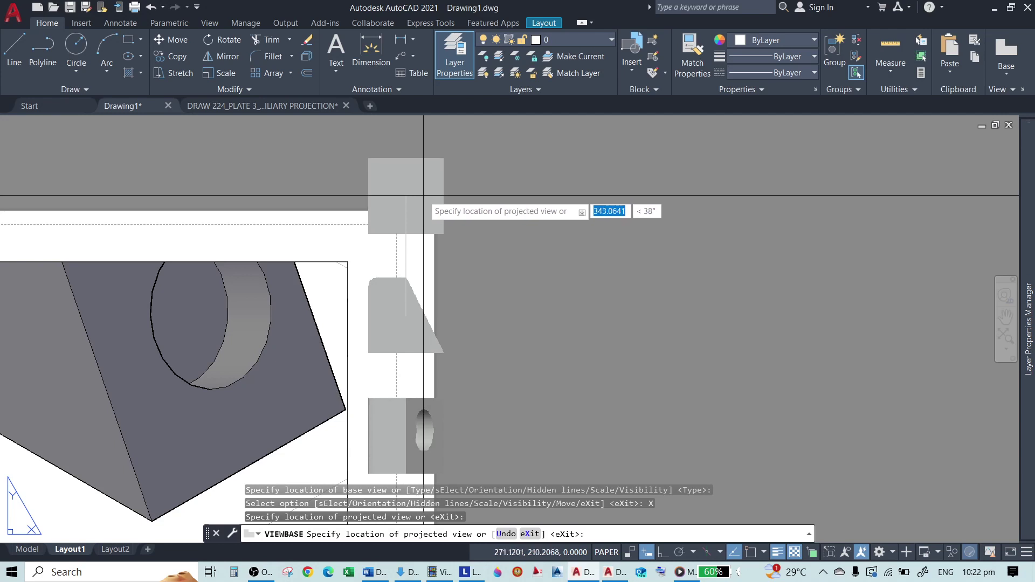
left_click(424, 195)
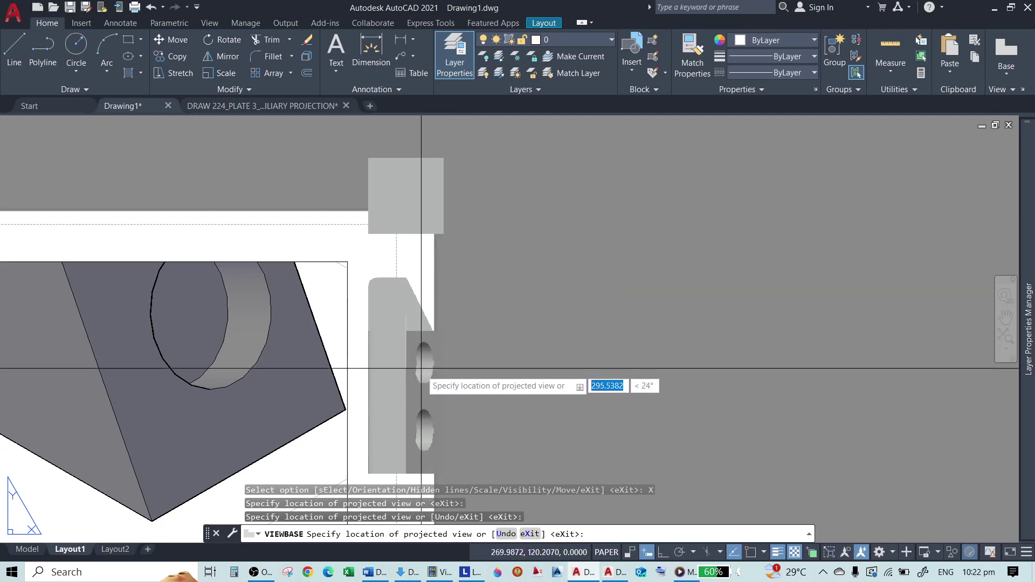
left_click(531, 313)
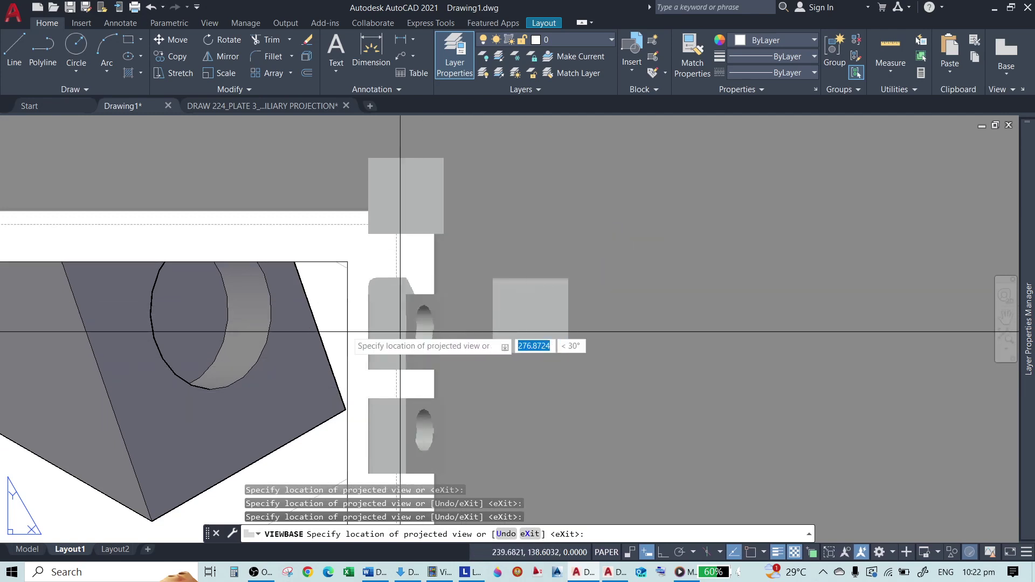
left_click(289, 325)
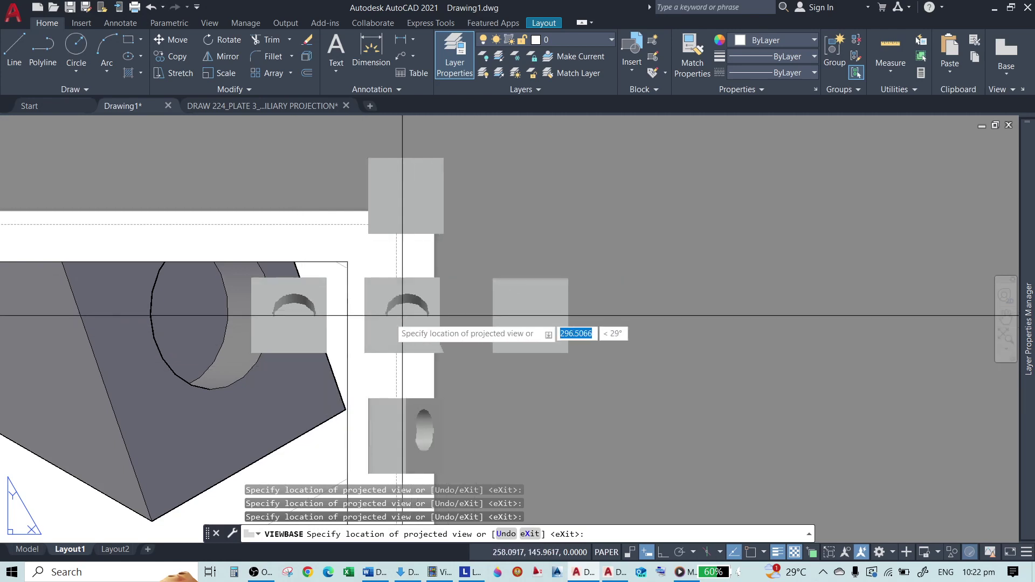
key("Return")
Erase the large viewport showing the shaded model from Layout1.
scroll(594, 307, "down", 2)
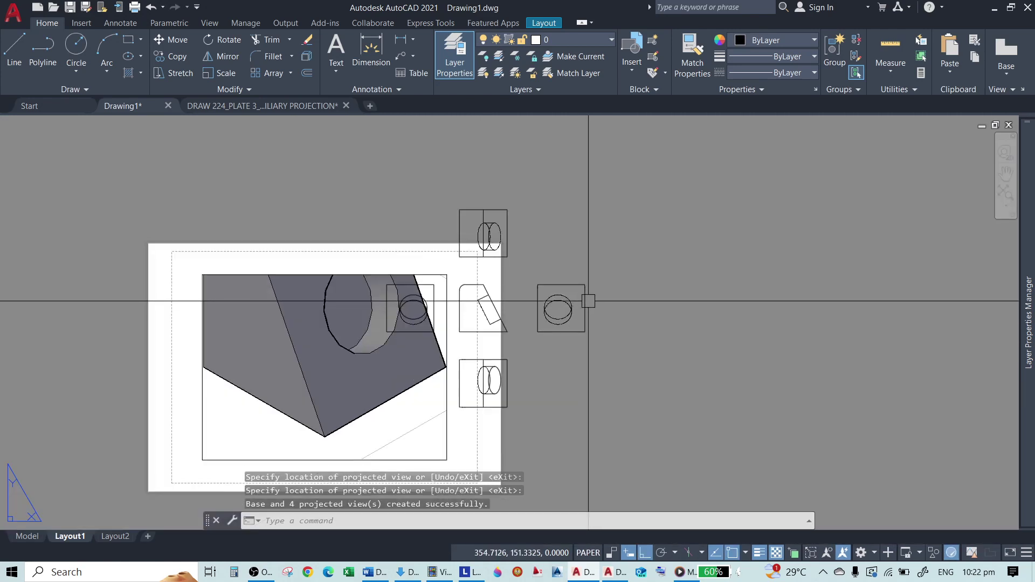
type("e")
key("Return")
left_click(211, 375)
key("Return")
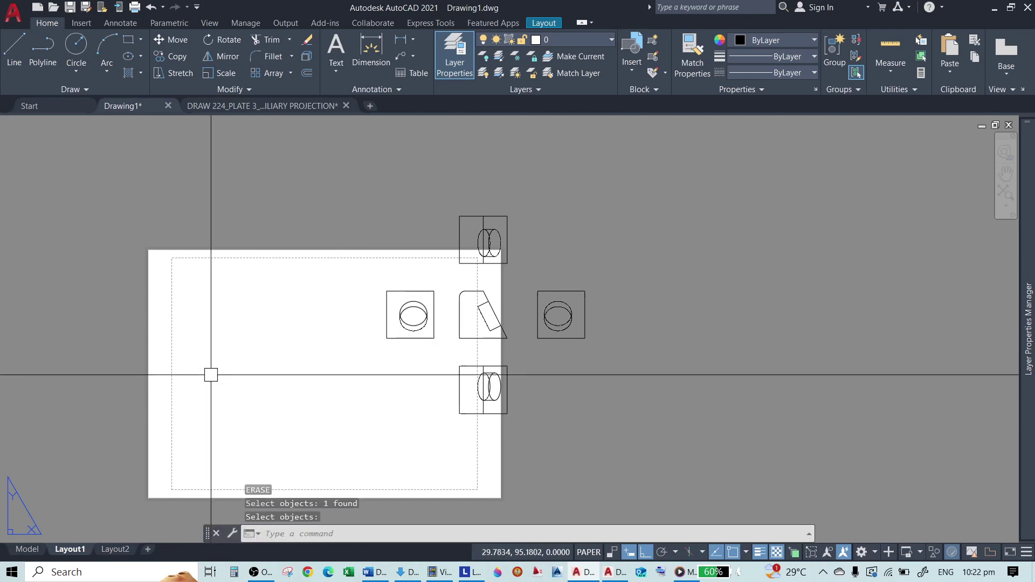
Move all five drawing views horizontally to the left so they sit within the sheet's width.
type("m")
key("Return")
left_click(328, 187)
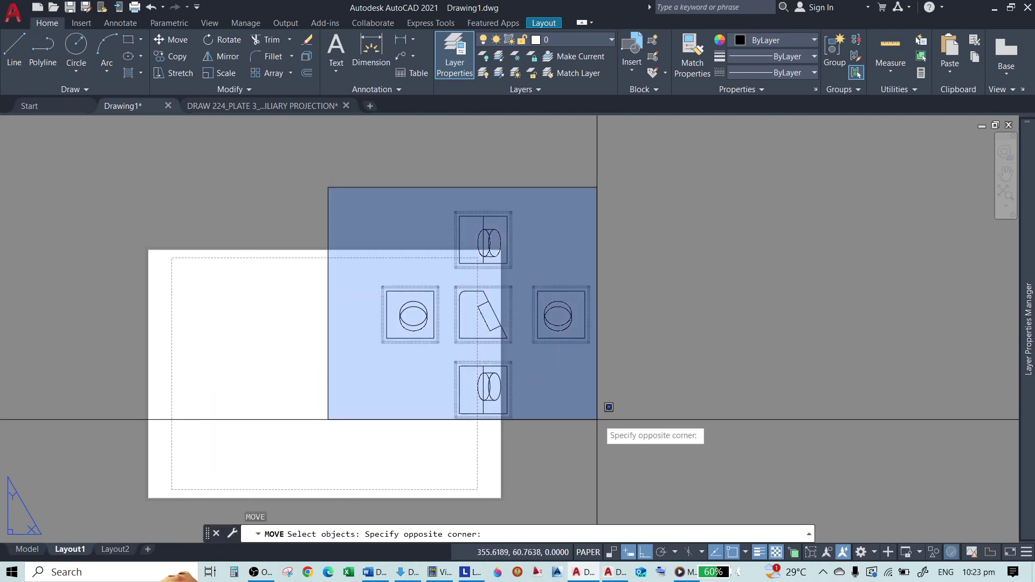
left_click(597, 415)
left_click(789, 234)
left_click(564, 235)
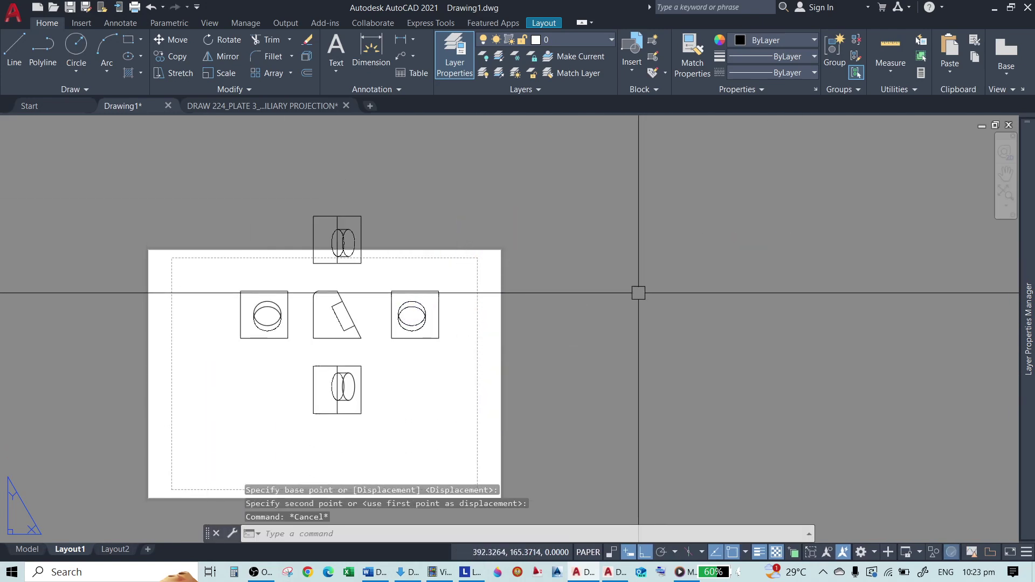
Move all five drawing views straight down so the uppermost view also lies inside the sheet.
key("Return")
left_click(143, 134)
left_click(469, 443)
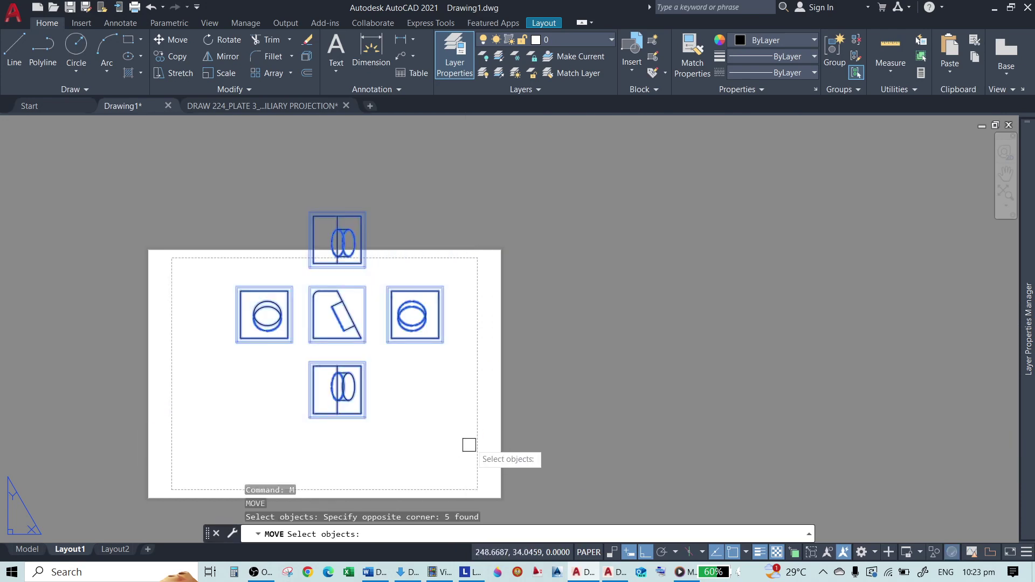
left_click(615, 216)
left_click(616, 277)
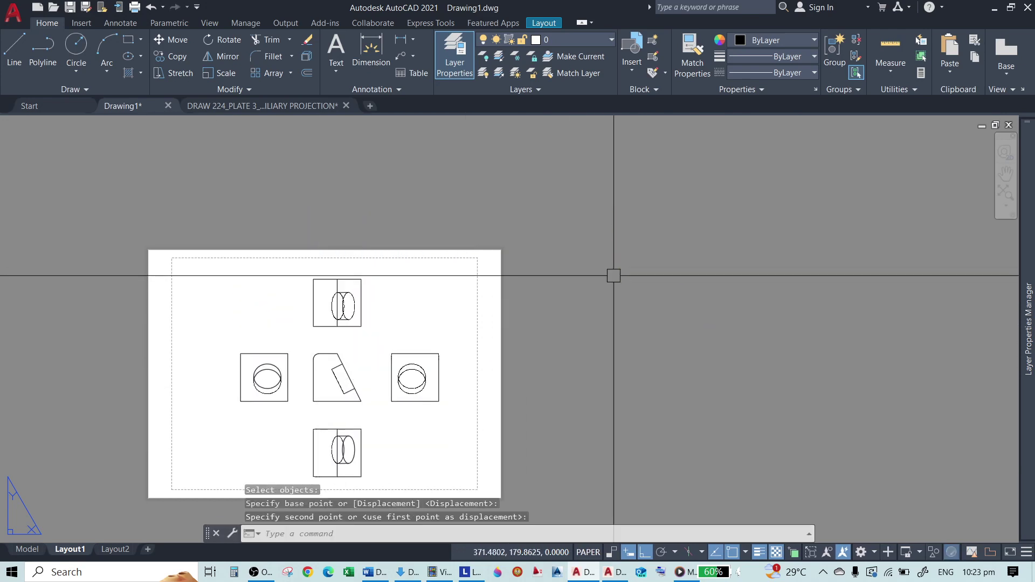
Examine the base view and the four projected views on the sheet, including the hole's outlines.
scroll(411, 247, "down", 4)
scroll(411, 248, "up", 8)
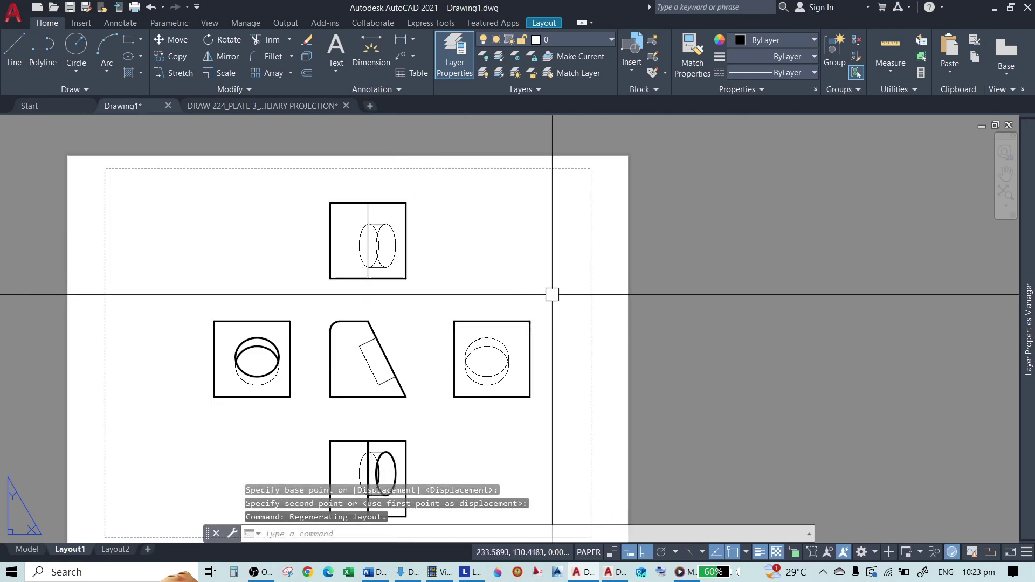
scroll(586, 327, "down", 3)
scroll(363, 328, "up", 5)
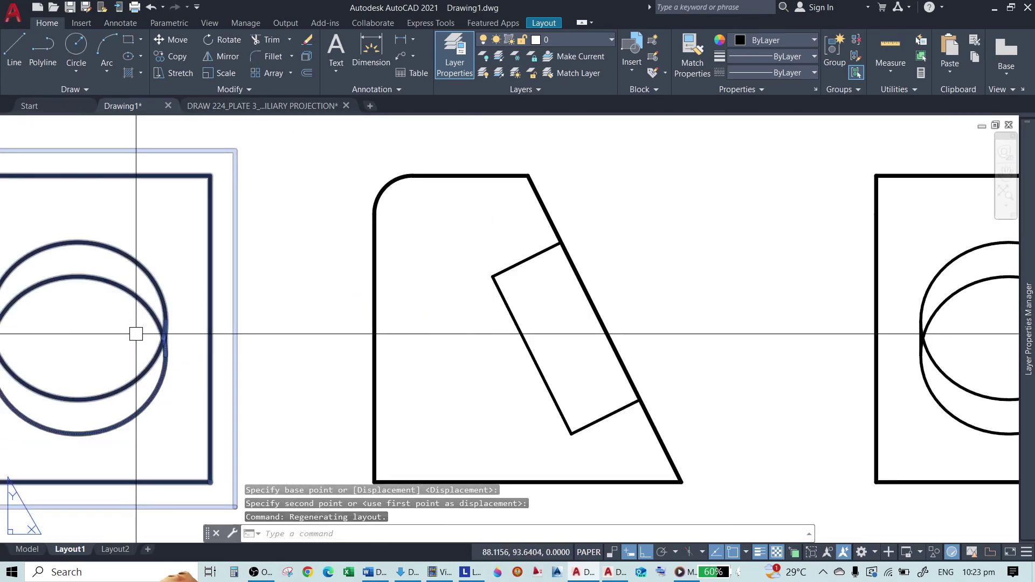
scroll(446, 270, "down", 2)
scroll(446, 270, "down", 6)
scroll(427, 225, "up", 2)
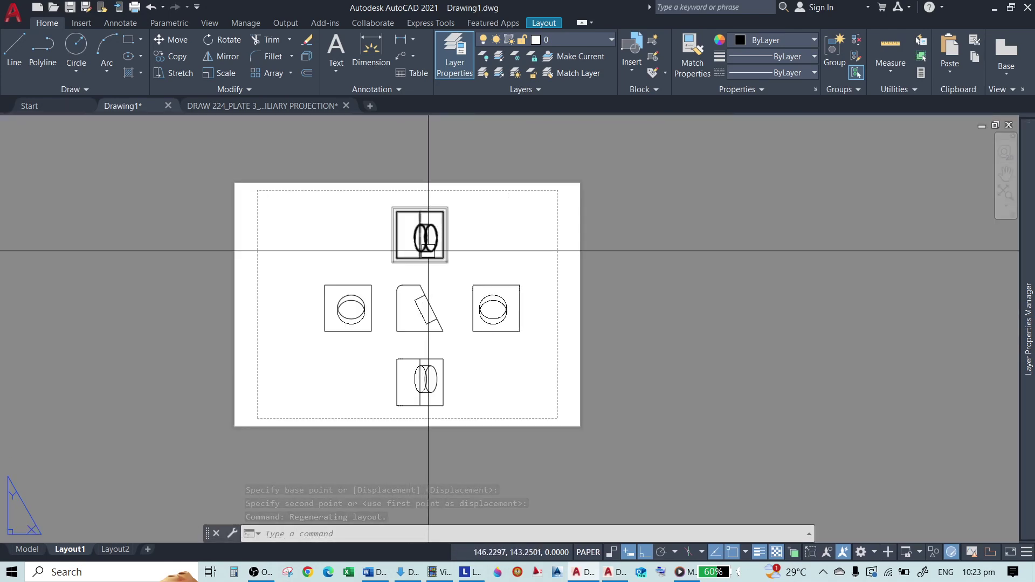
scroll(550, 255, "up", 1)
scroll(474, 324, "up", 5)
scroll(418, 294, "down", 3)
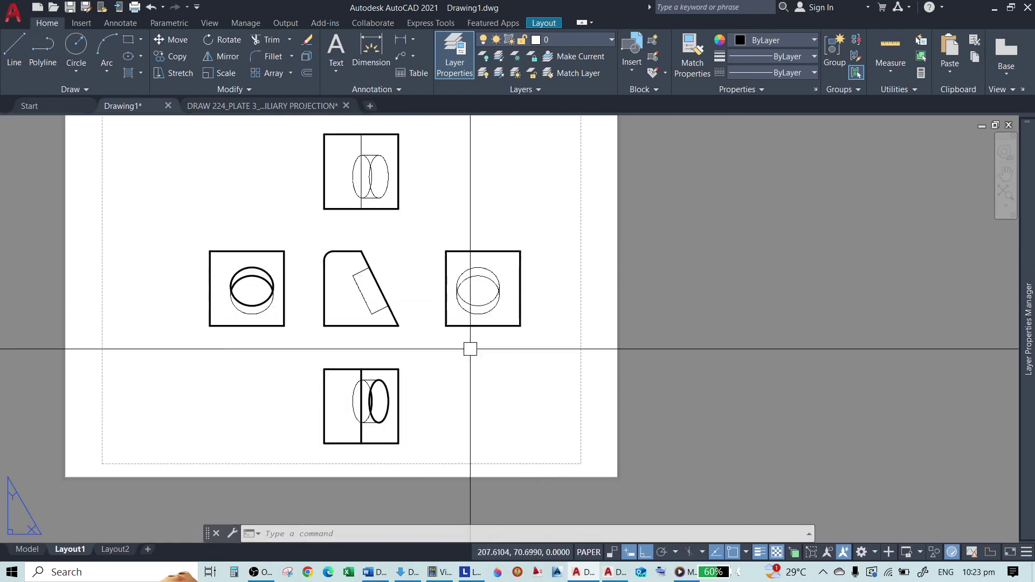
scroll(432, 342, "down", 4)
scroll(404, 307, "up", 2)
type("e")
key("Return")
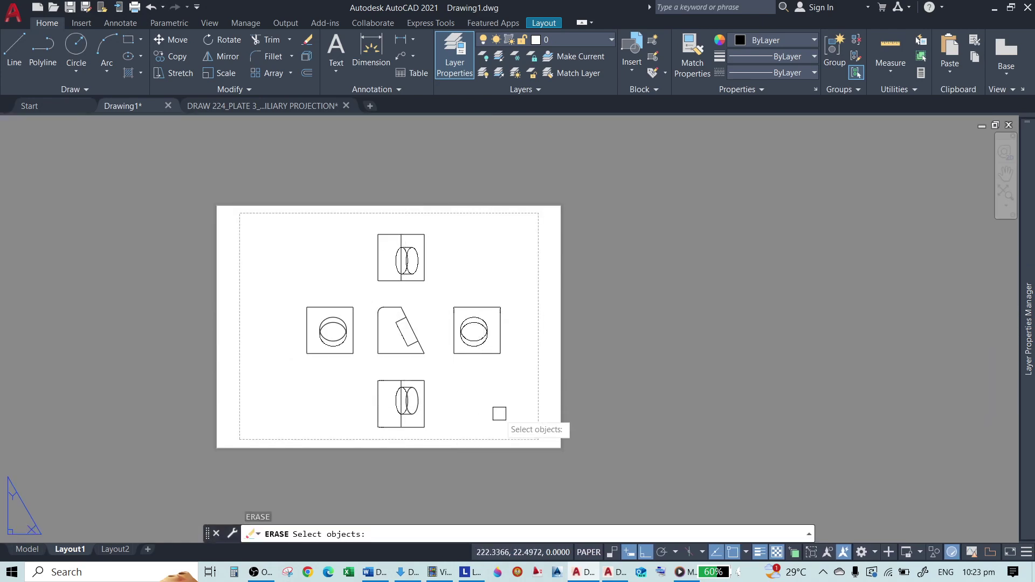
left_click(496, 412)
left_click(312, 254)
key("Escape")
key("Escape")
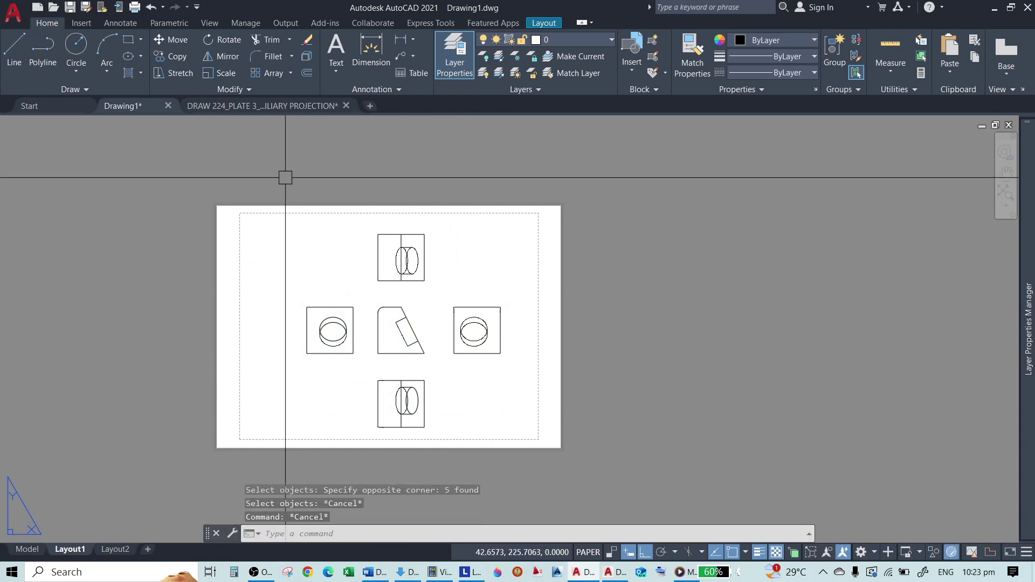
Erase all five drawing views from the Layout1 sheet.
type("e")
key("Return")
left_click(250, 161)
left_click(582, 471)
key("Return")
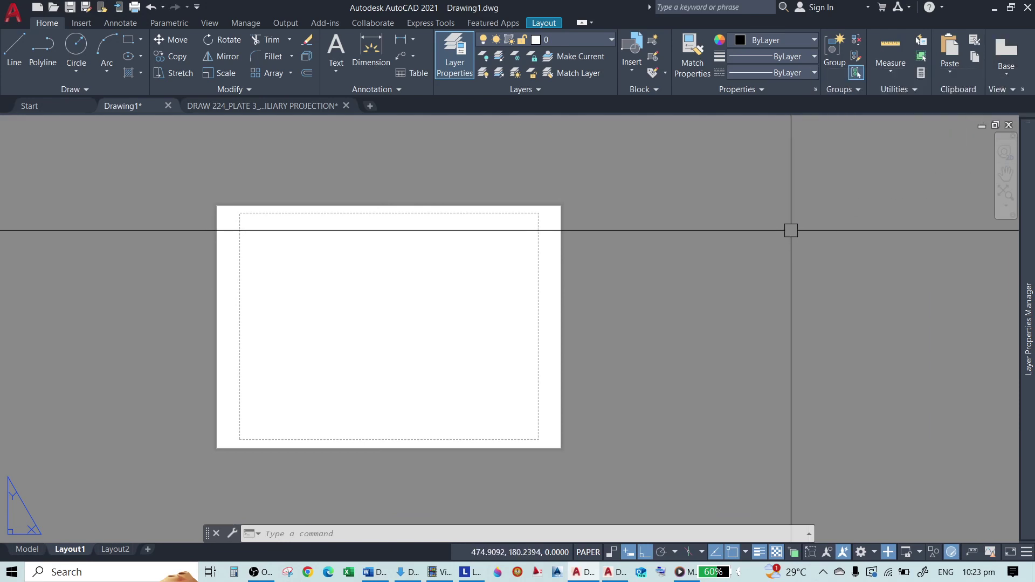
Place a base view of the model-space solid with VIEWBASE left of centre on the Layout1 sheet and accept its default options.
type("EW")
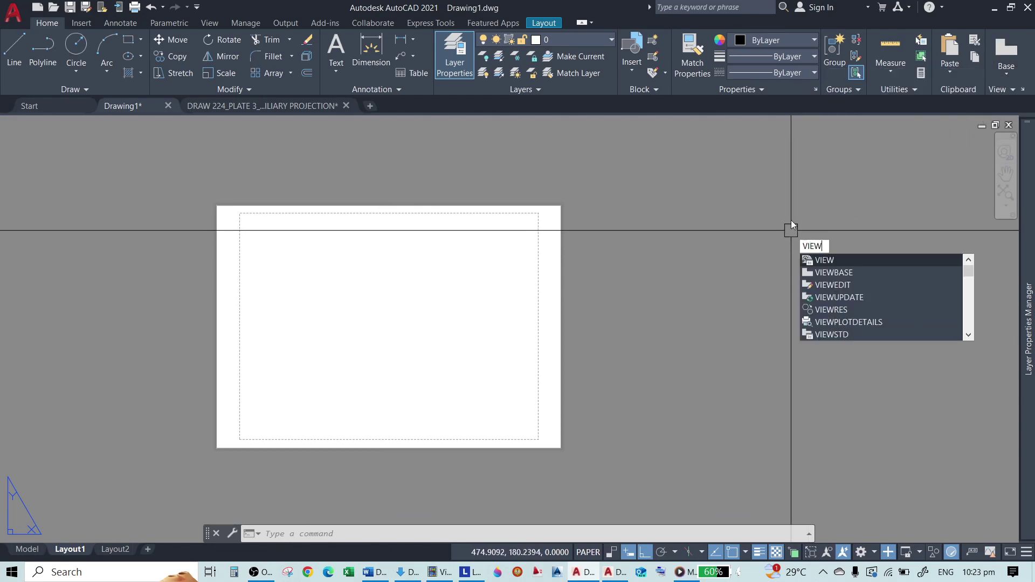
left_click(863, 273)
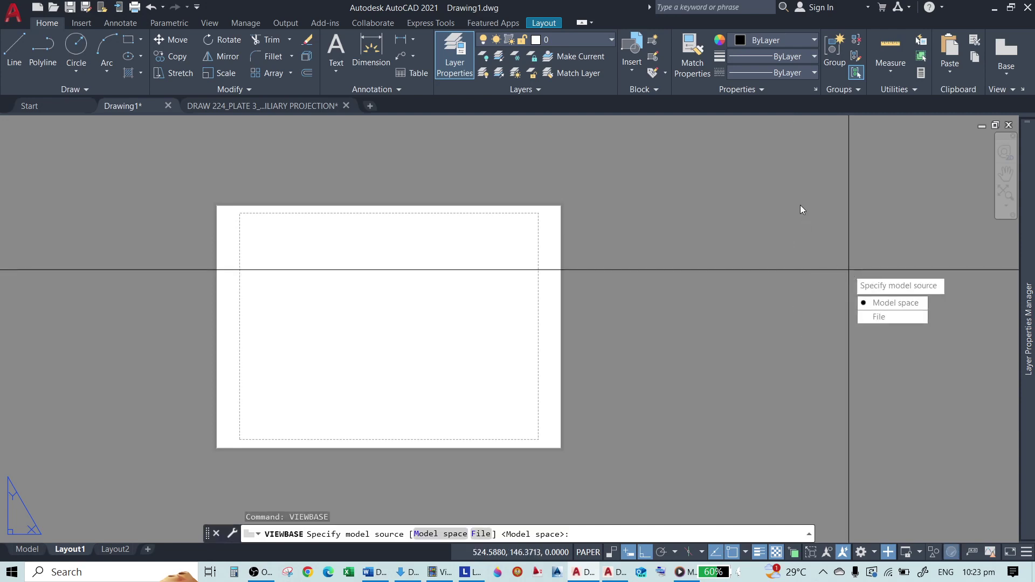
left_click(897, 303)
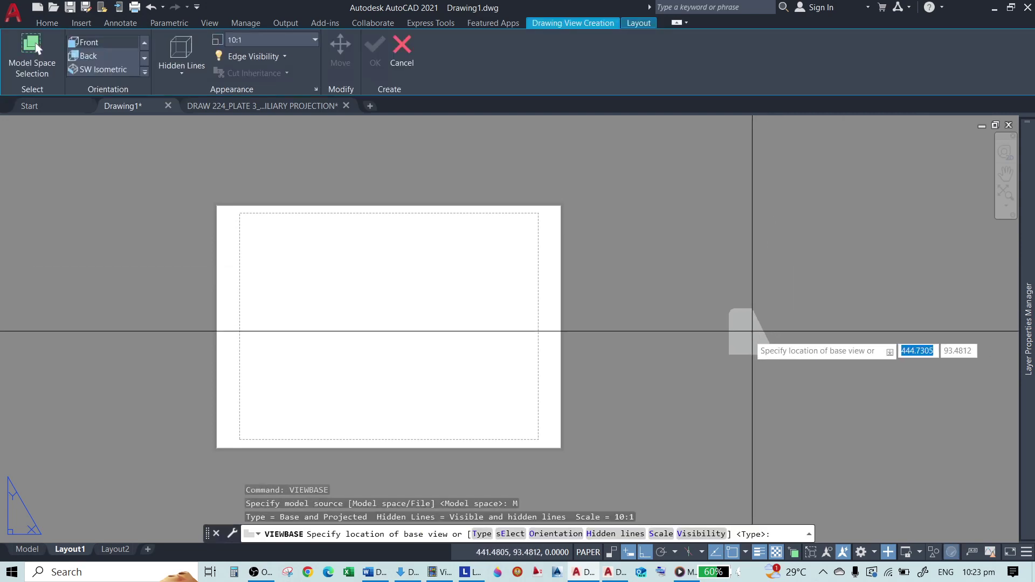
scroll(305, 278, "up", 2)
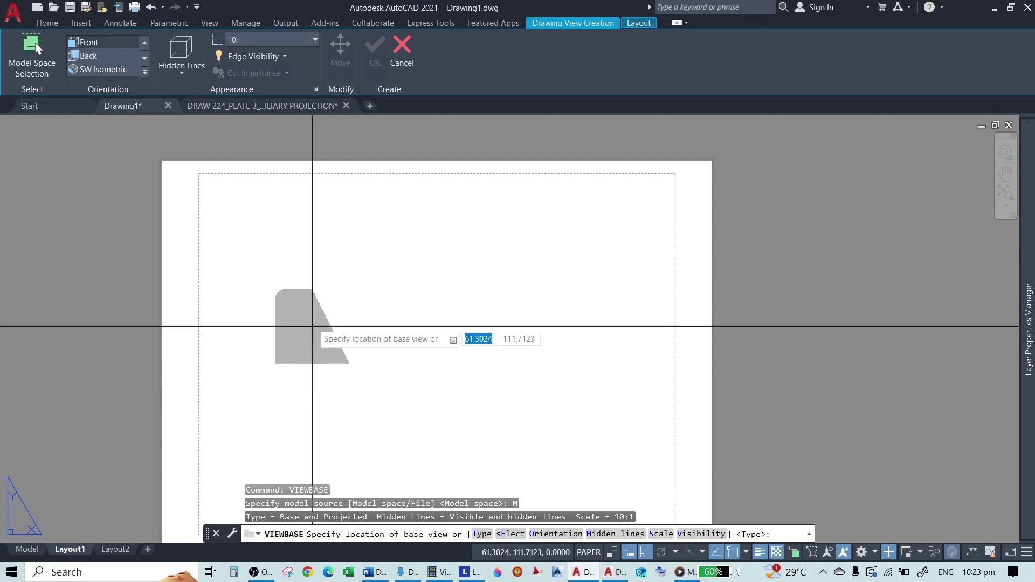
scroll(308, 260, "down", 2)
scroll(361, 317, "up", 2)
left_click(360, 290)
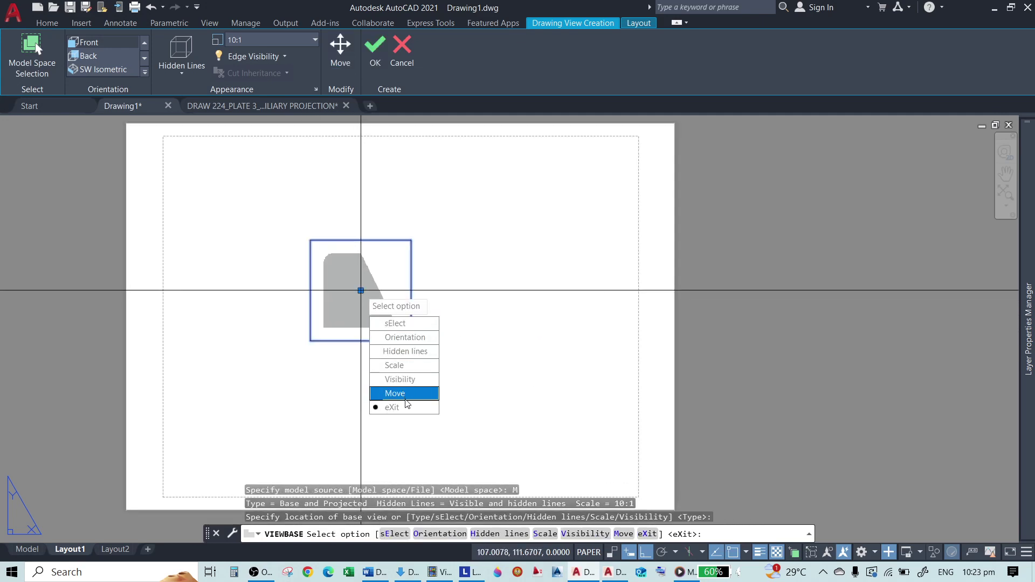
left_click(392, 407)
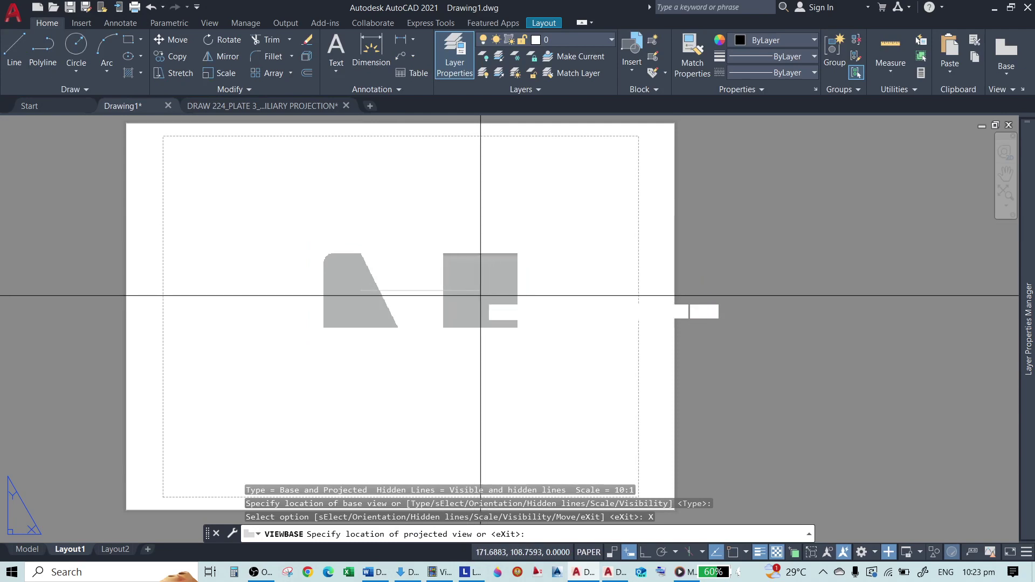
Place four orthographic projected views around the base view and an isometric view diagonally below and left of it, and finish view creation.
left_click(224, 290)
left_click(361, 182)
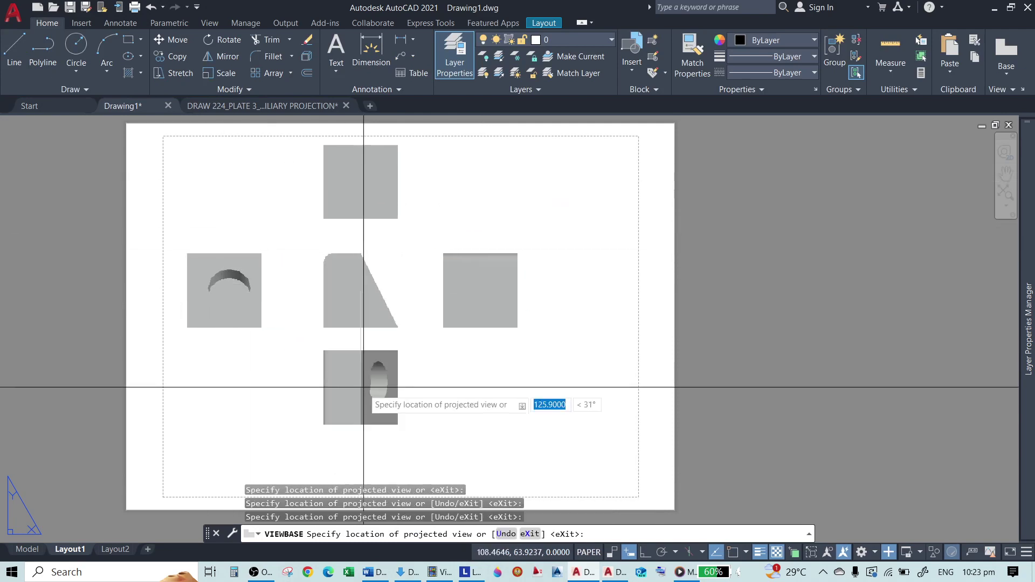
scroll(362, 420, "down", 2)
scroll(377, 323, "up", 2)
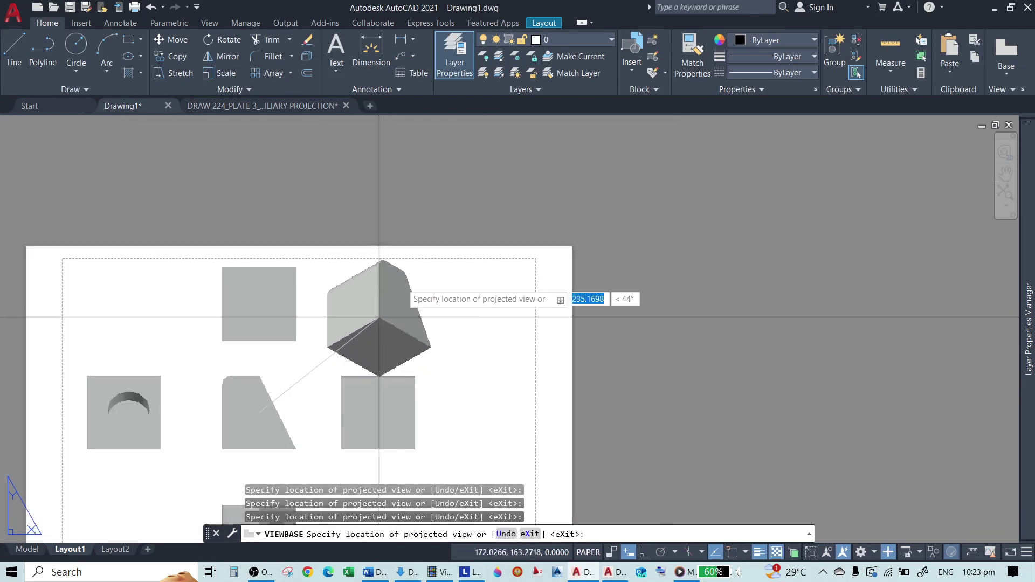
scroll(311, 386, "down", 2)
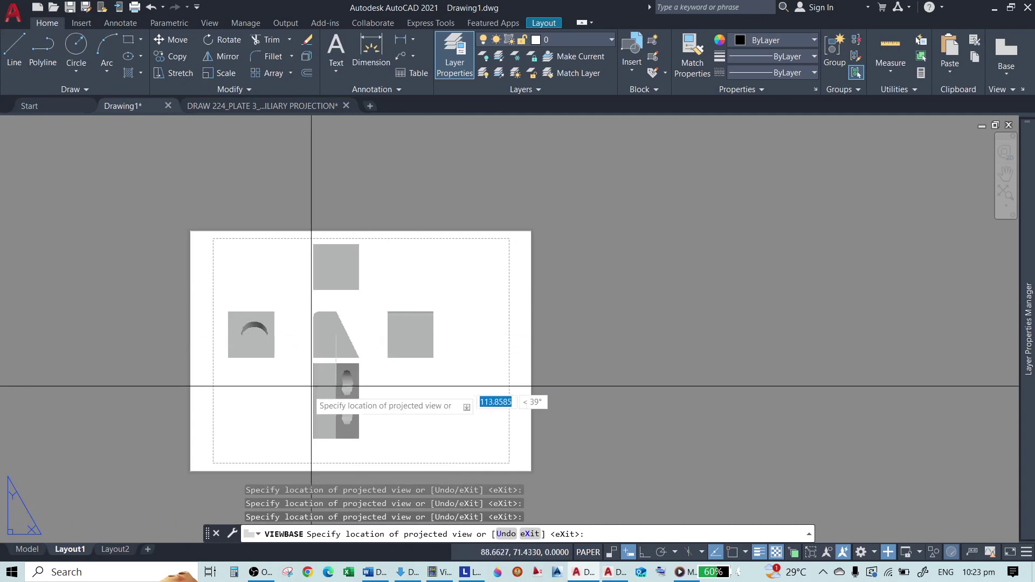
left_click(258, 414)
key("Return")
Examine the base view and its projected views on the sheet, comparing their visible and hidden lines.
scroll(280, 399, "up", 6)
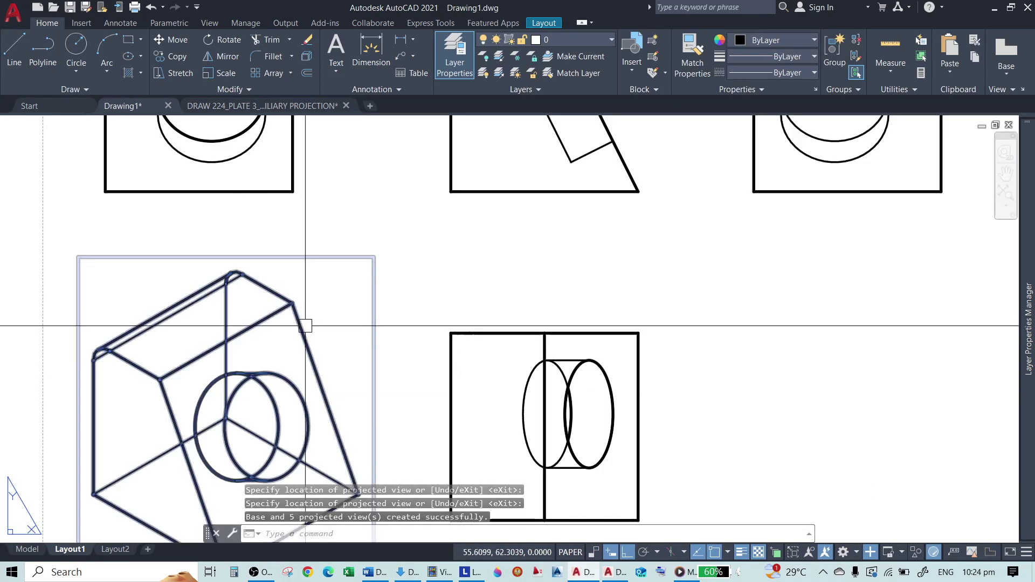
scroll(308, 313, "down", 5)
left_click(261, 342)
key("Escape")
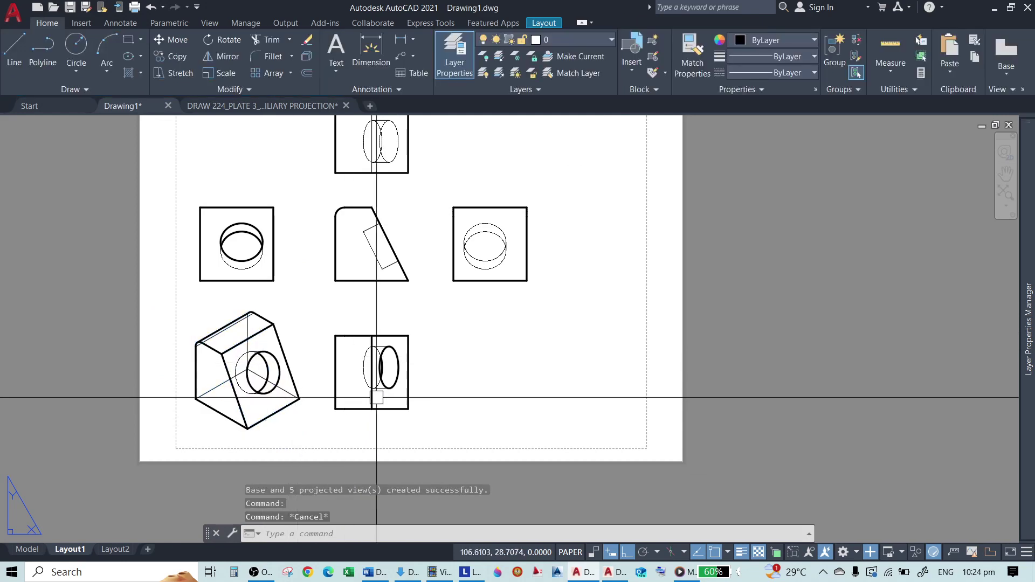
scroll(377, 398, "down", 5)
scroll(400, 339, "up", 5)
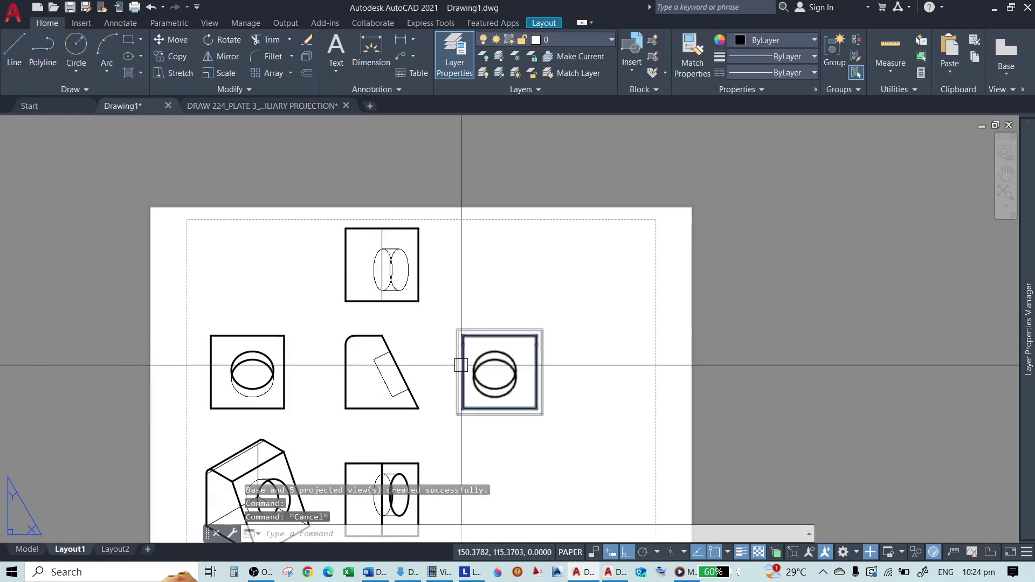
scroll(421, 292, "down", 5)
scroll(411, 347, "up", 5)
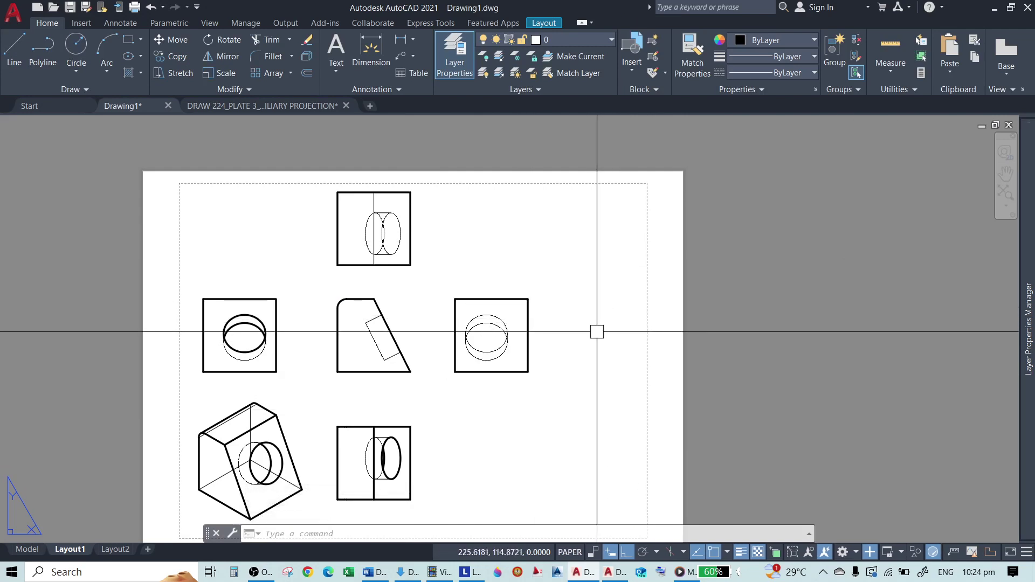
Compare the properties of the MD_Hidden Narrow and MD_Visible Narrow layers in the layer list.
mouse_move(1027, 278)
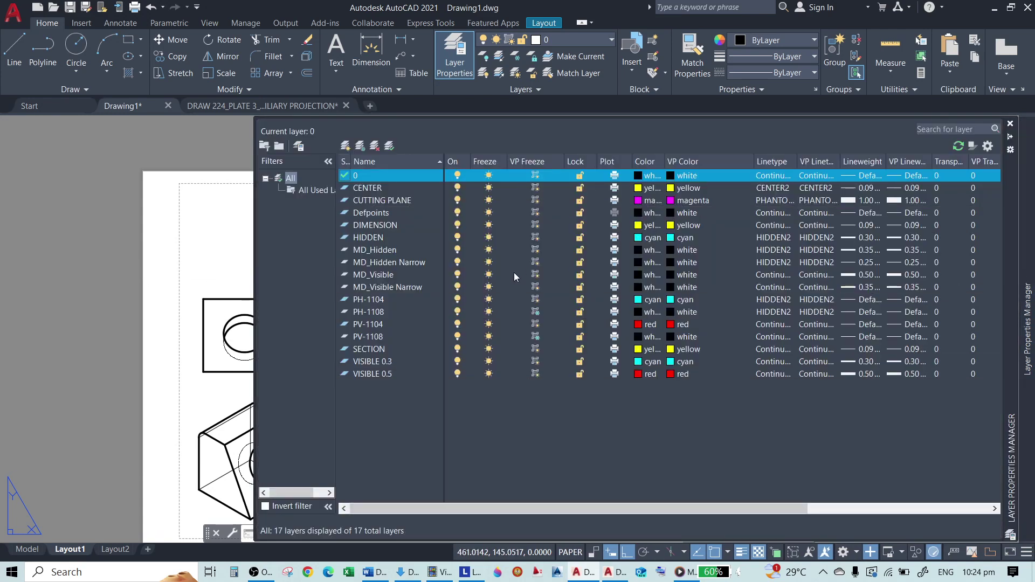
left_click(389, 264)
left_click(387, 286)
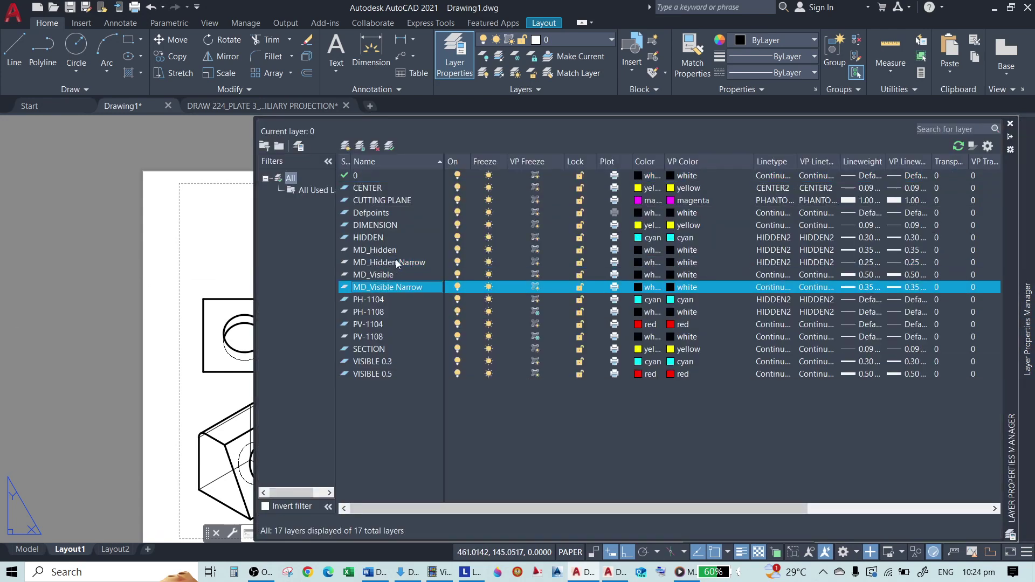
key("Up")
left_click(396, 290)
left_click(400, 265)
left_click(401, 289)
left_click(405, 267)
left_click(403, 289)
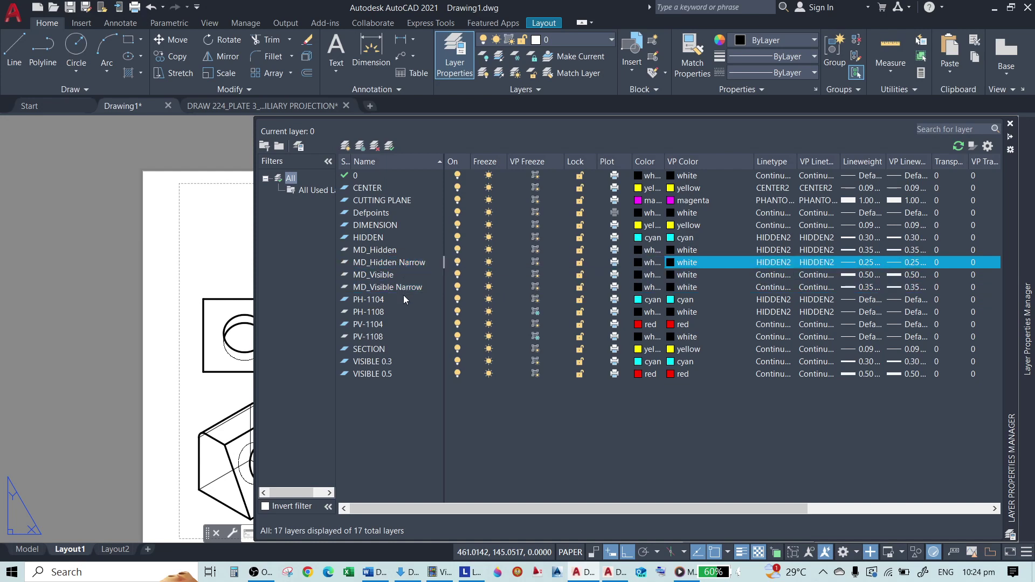
left_click(400, 263)
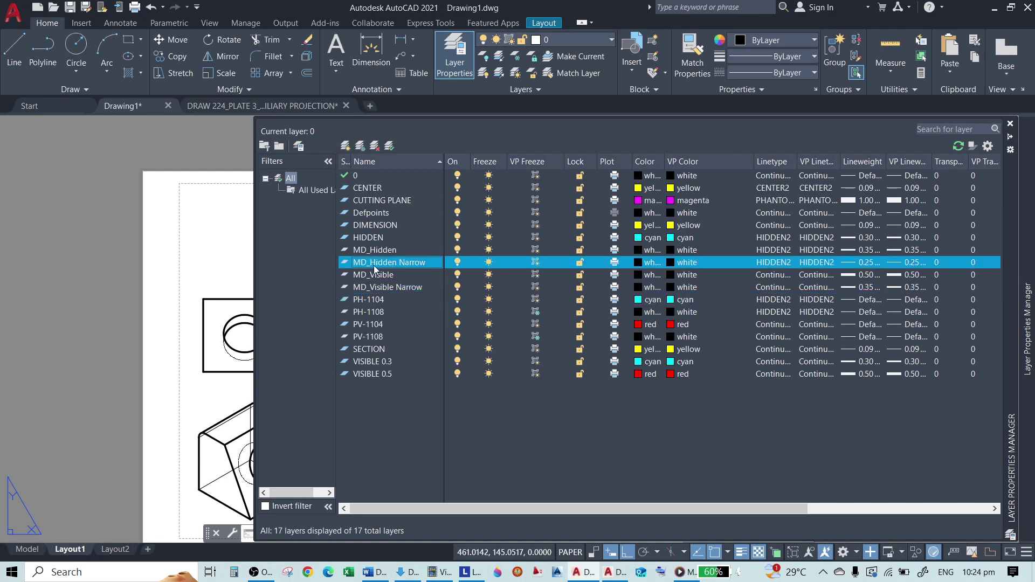
left_click(390, 290)
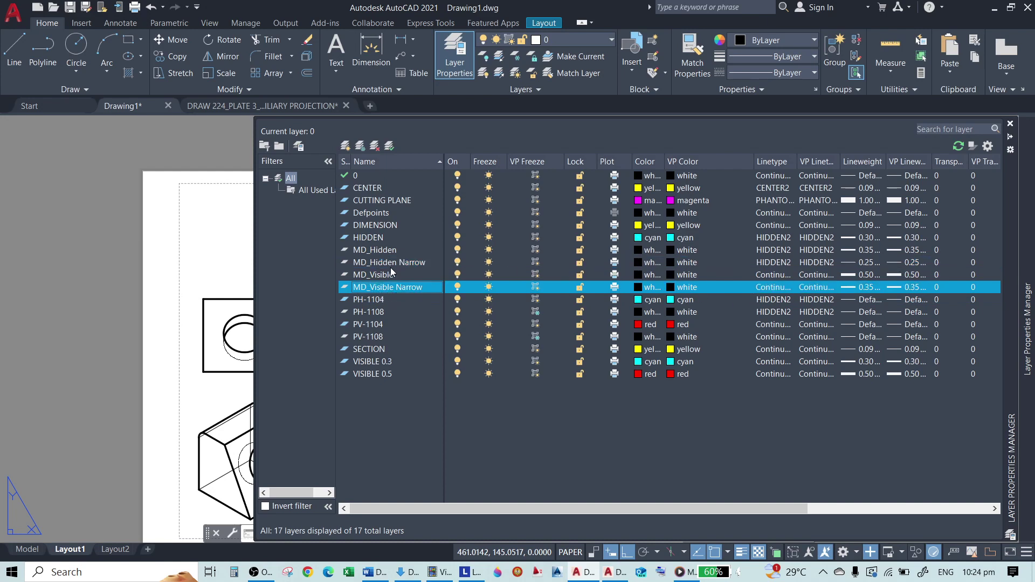
Set the lineweight of the MD_Hidden Narrow layer to 0.30 mm.
left_click(370, 265)
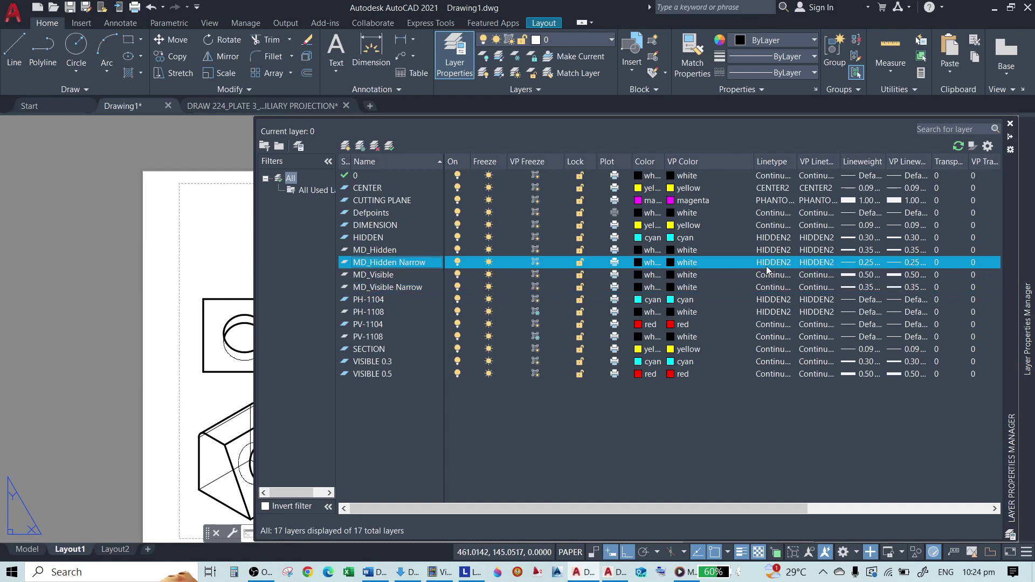
left_click(868, 264)
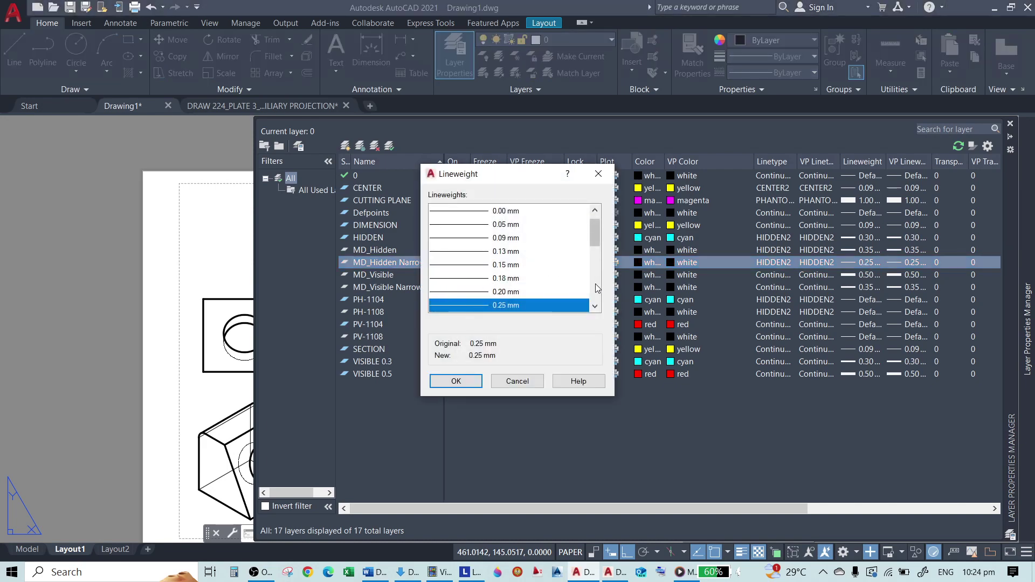
left_click(597, 288)
left_click(502, 225)
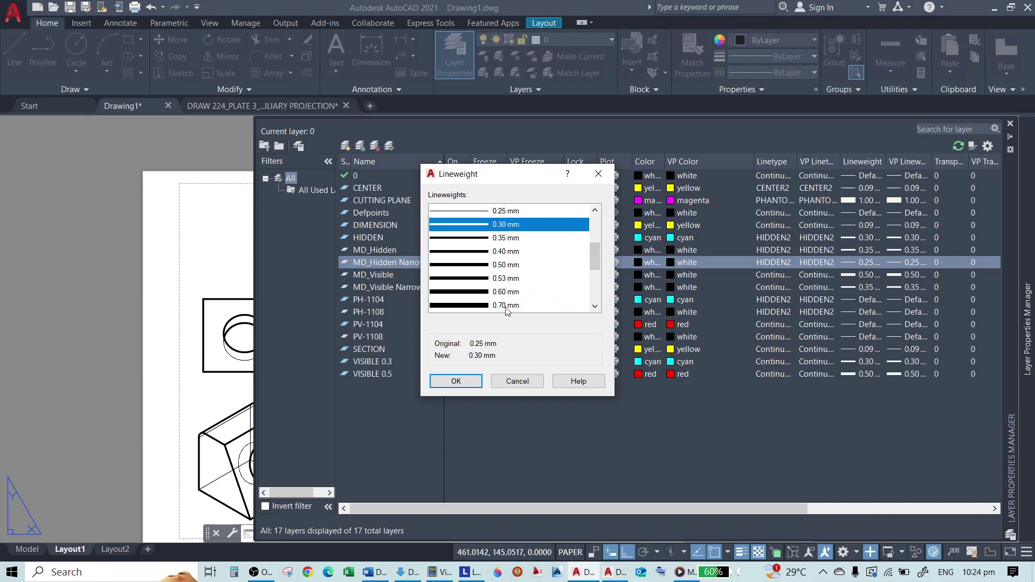
left_click(456, 382)
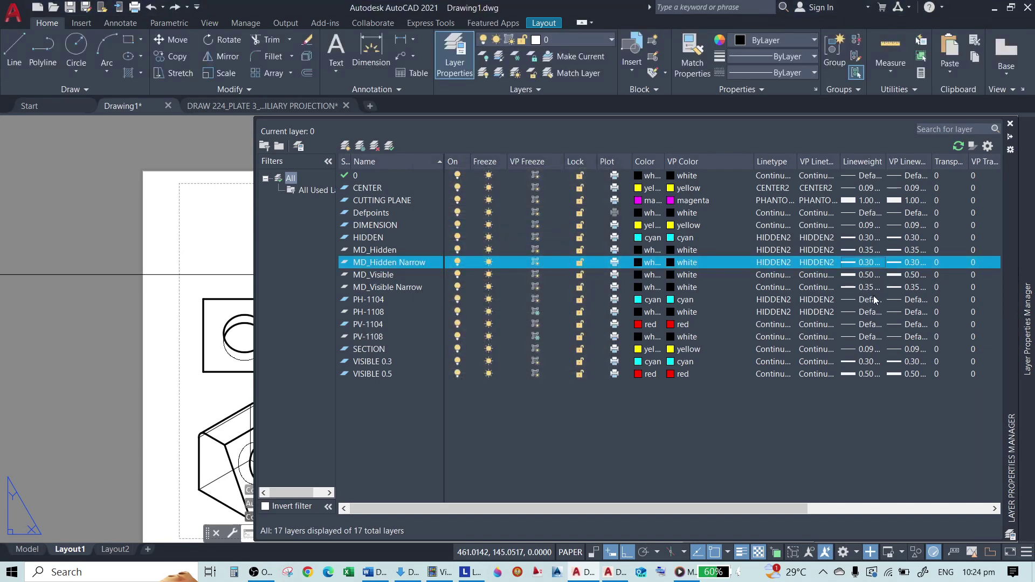
Set the lineweight of the MD_Visible Narrow layer to 0.50 mm.
left_click(868, 289)
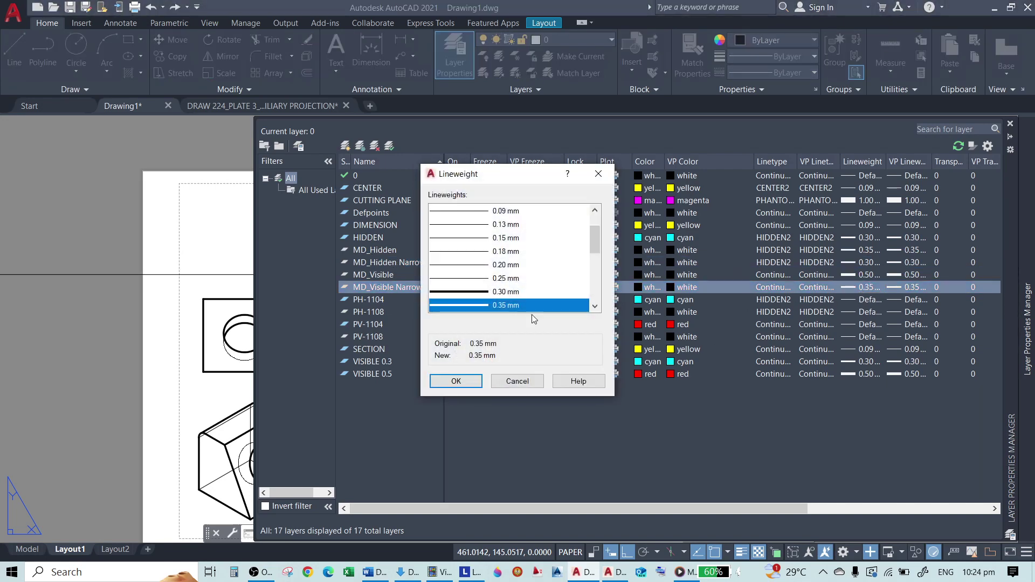
scroll(503, 279, "down", 2)
left_click(507, 278)
left_click(456, 382)
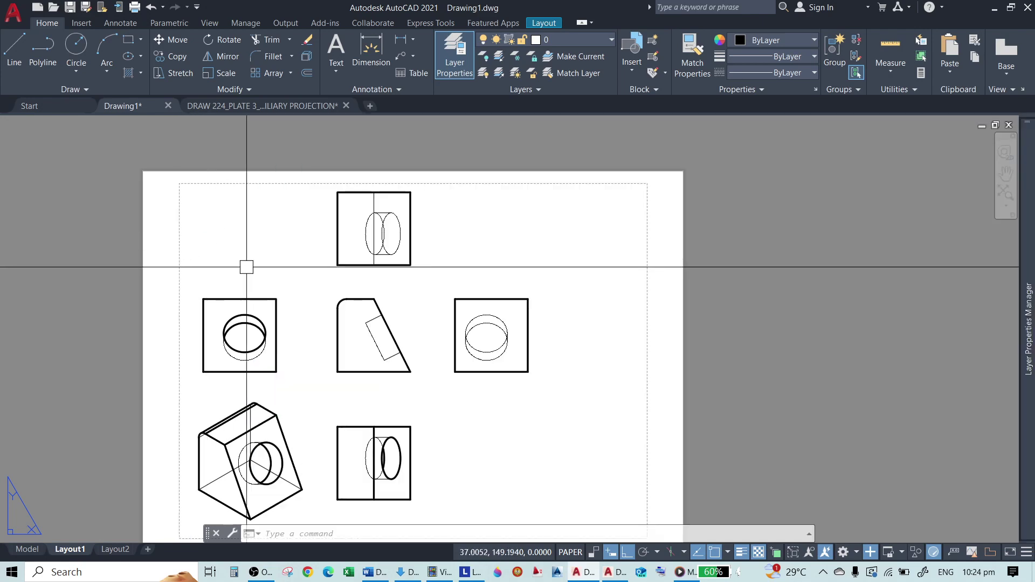
Check the line thickness in the drawing views and set the color of the MD_Visible Narrow layer to red.
scroll(277, 306, "up", 2)
scroll(277, 305, "up", 4)
scroll(334, 240, "down", 4)
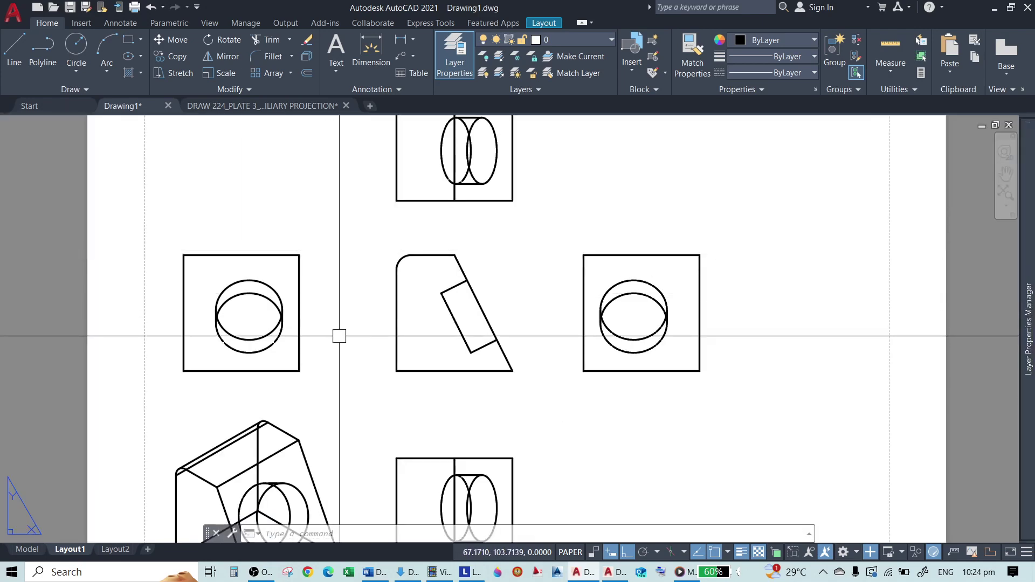
mouse_move(1028, 329)
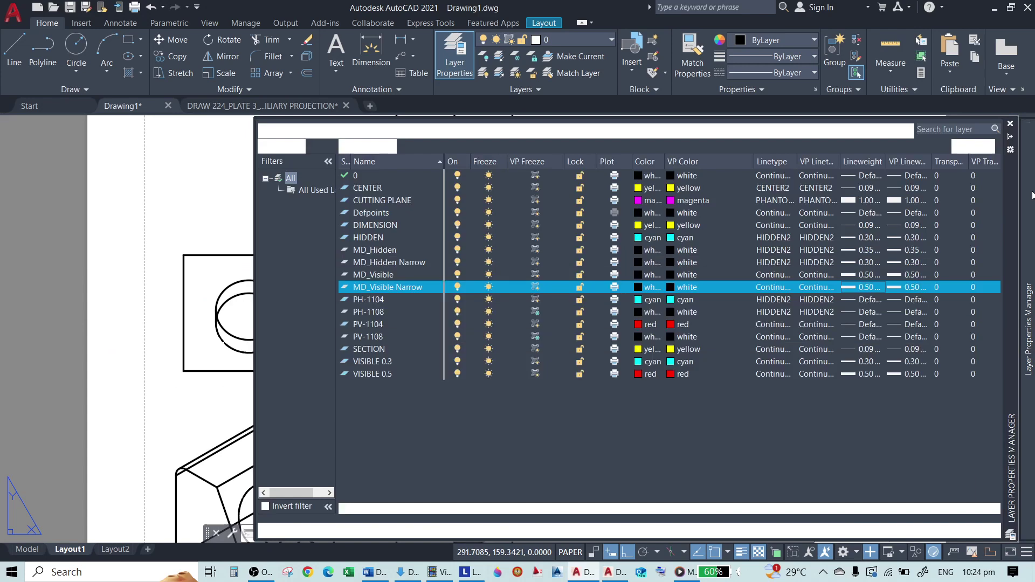
left_click(638, 290)
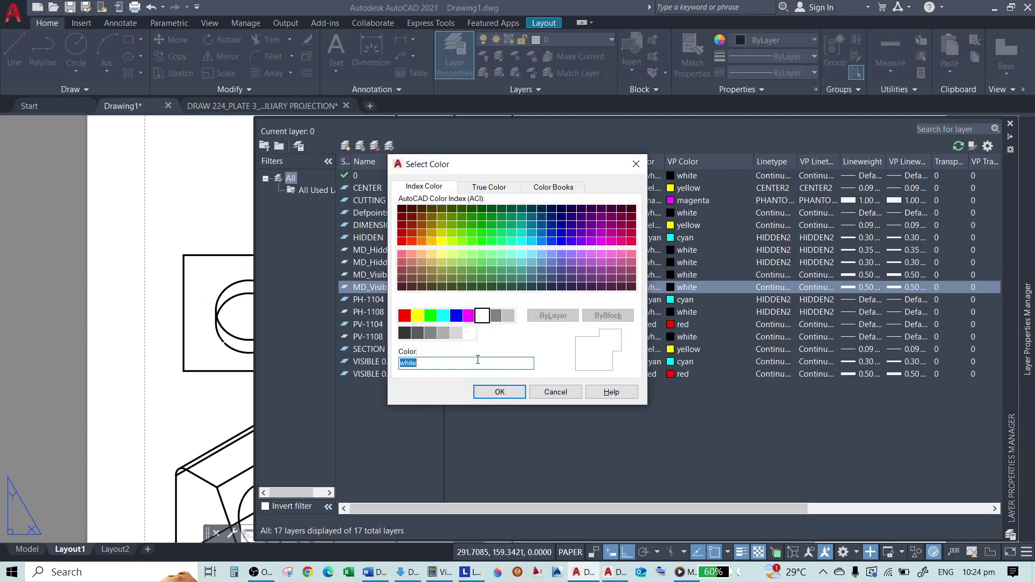
left_click(405, 316)
left_click(494, 392)
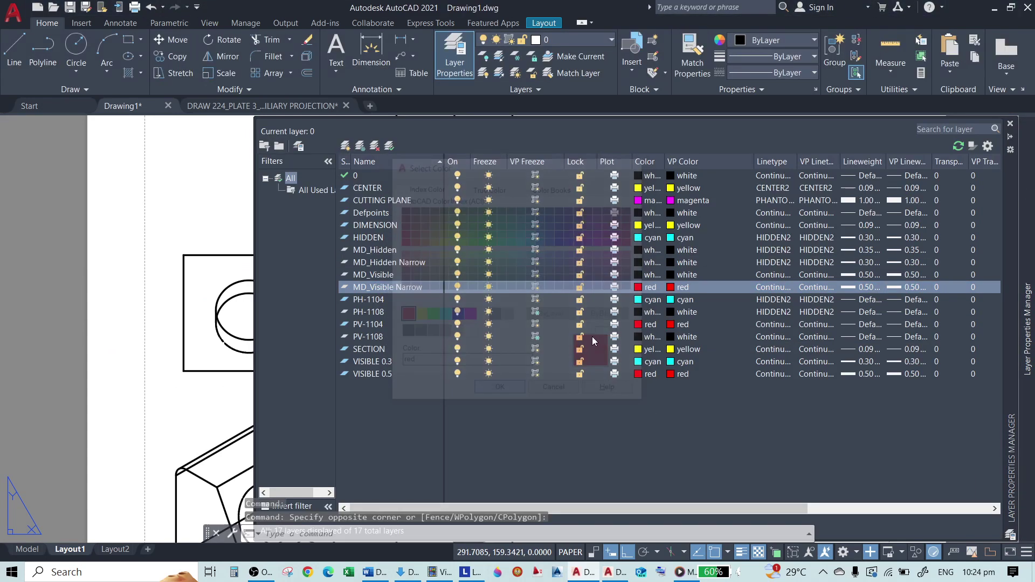
Set the color of the MD_Hidden Narrow layer to red.
left_click(638, 274)
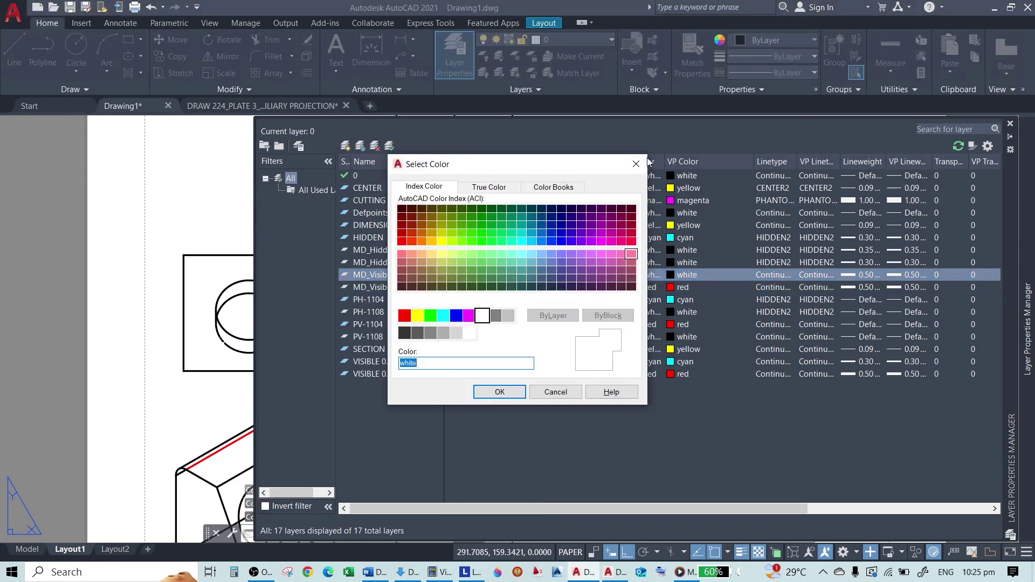
key("Escape")
left_click(638, 262)
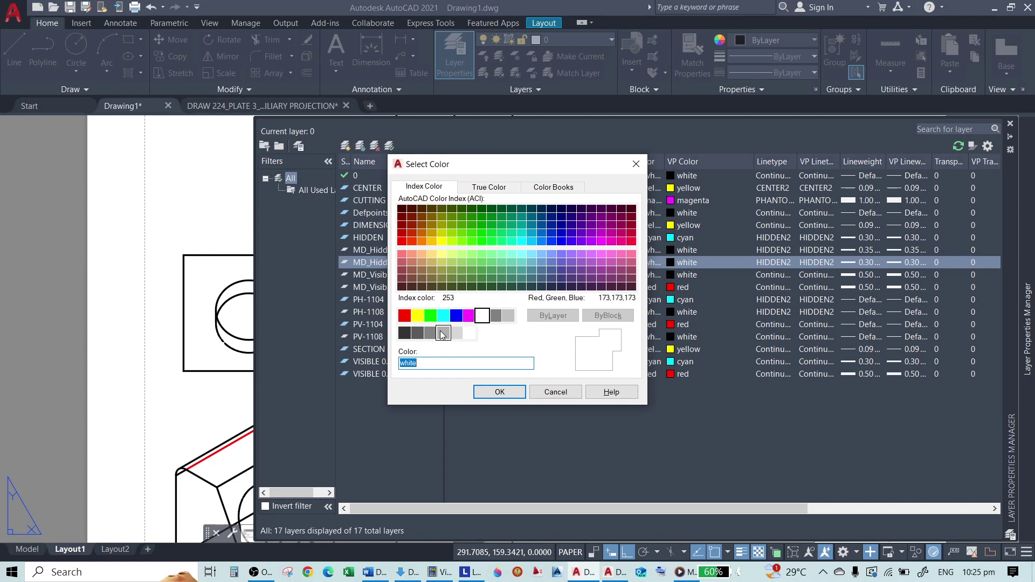
left_click(406, 318)
left_click(499, 390)
left_click(393, 275)
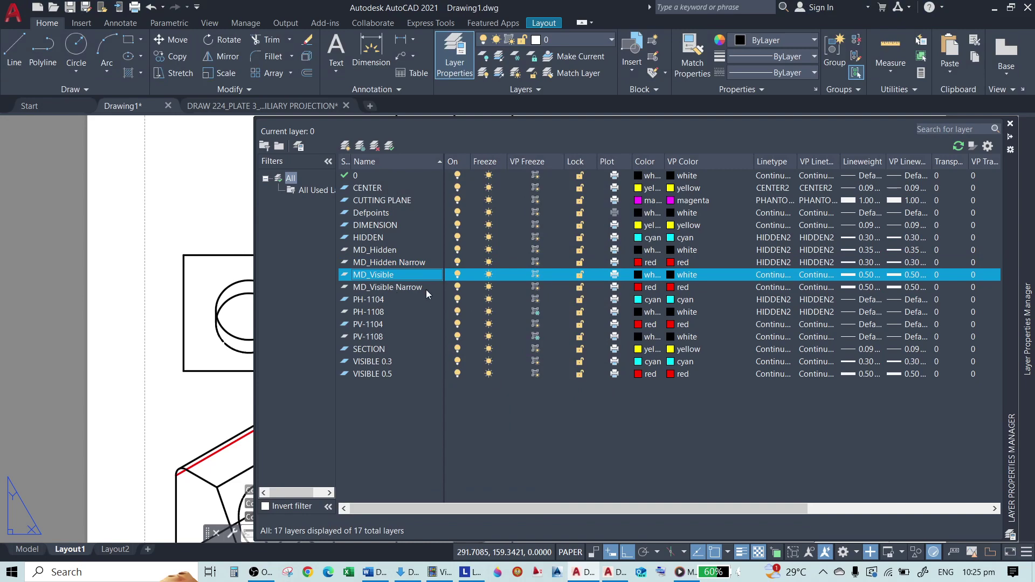
Set the color of the MD_Hidden Narrow layer to cyan.
left_click(640, 263)
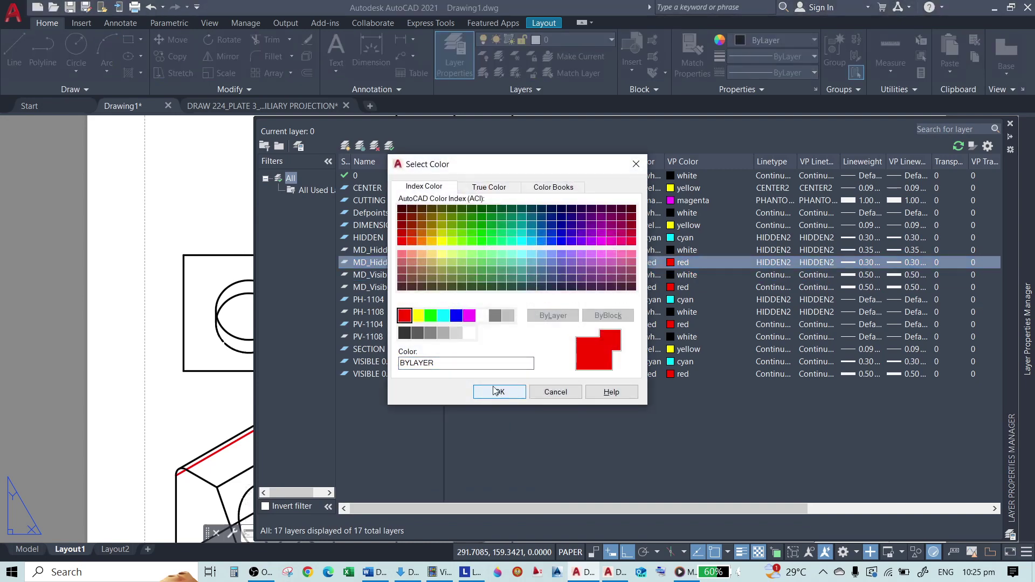
left_click(443, 316)
left_click(487, 388)
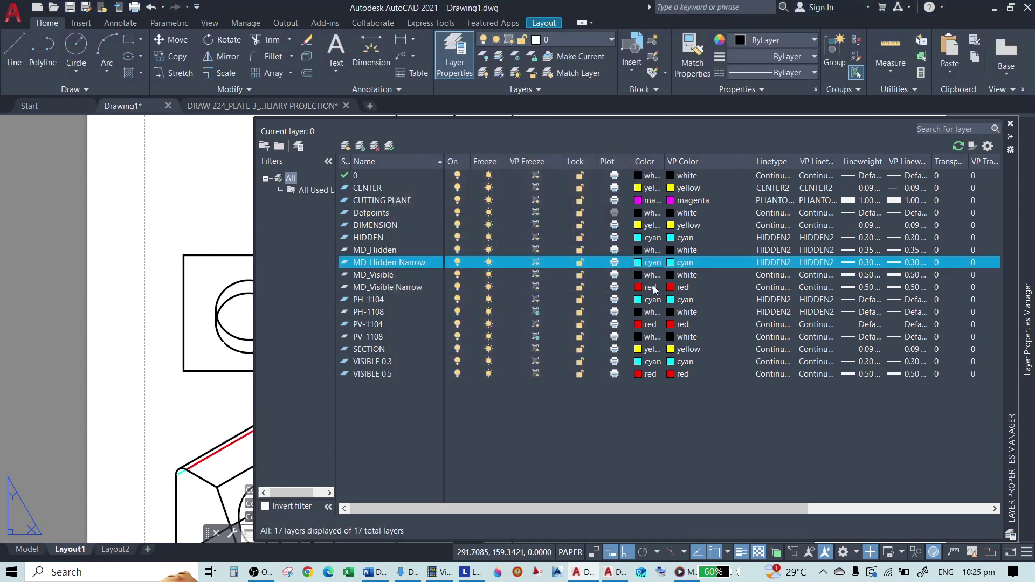
Set the color of the MD_Visible layer to red.
left_click(641, 275)
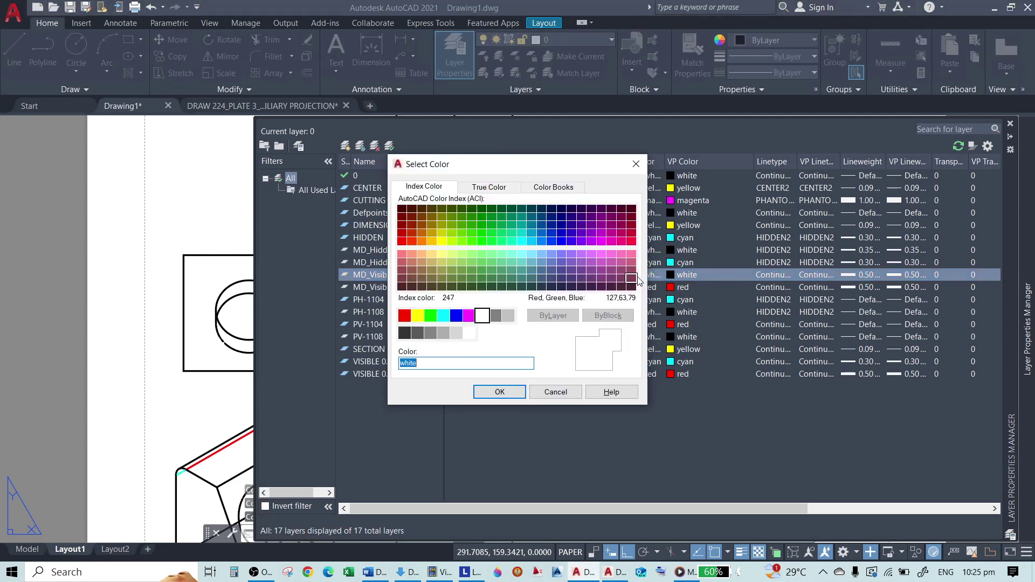
left_click(405, 319)
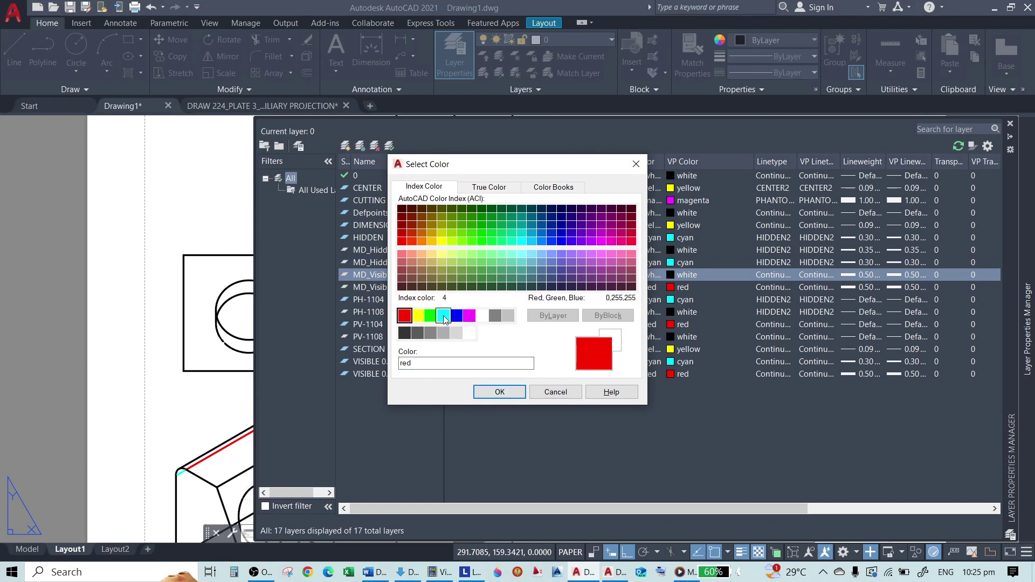
left_click(504, 392)
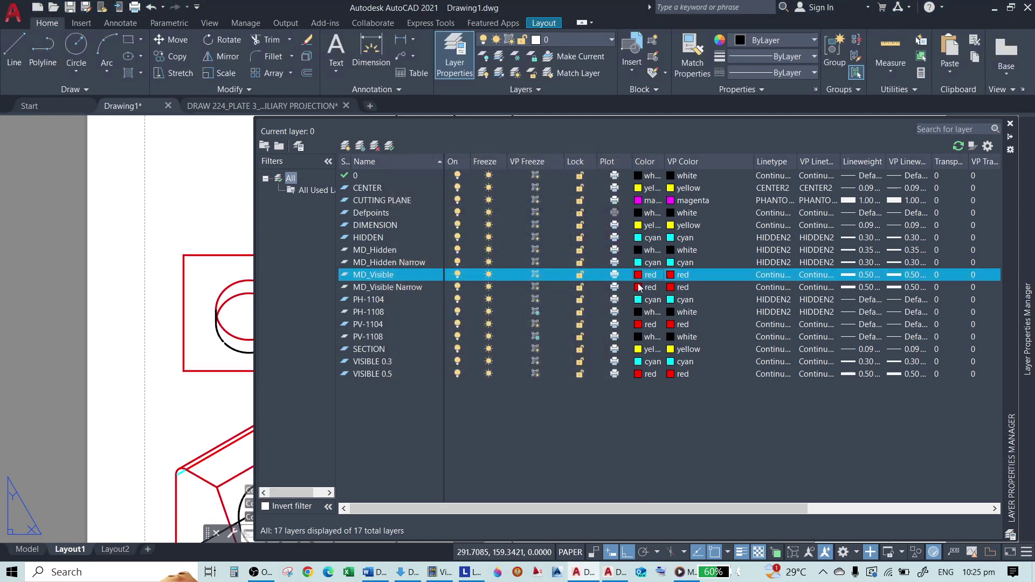
Change the color of the MD_Visible Narrow layer to a muted red shade from the index color palette.
left_click(640, 287)
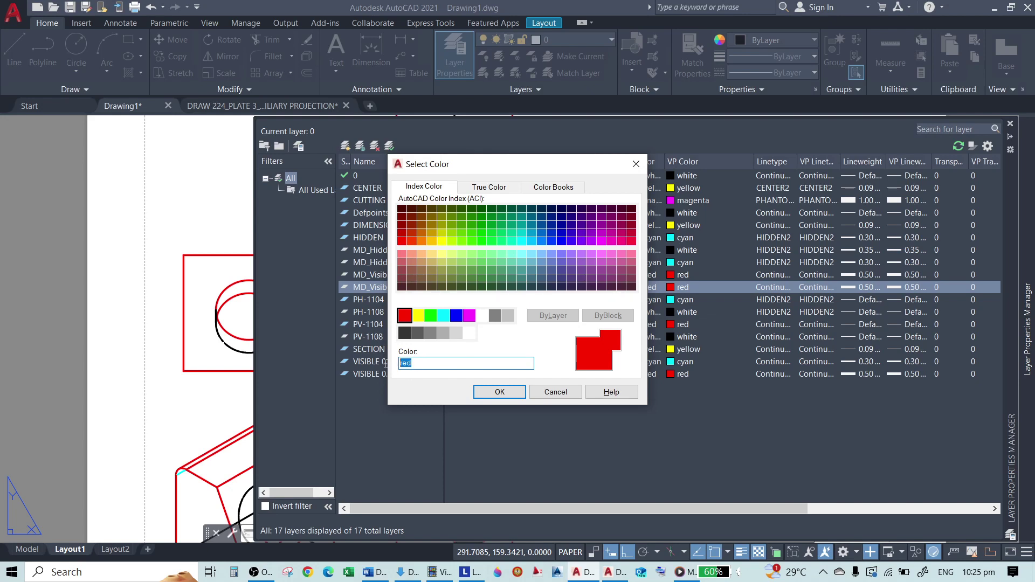
left_click(402, 262)
left_click(496, 389)
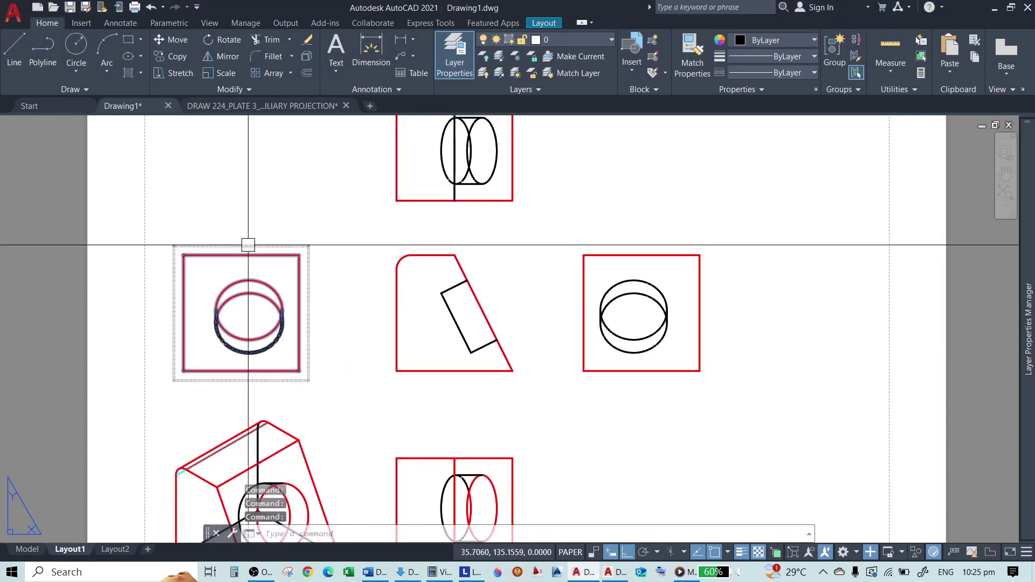
Examine the line colors, line thickness and hidden-line pattern in the isometric, base and projected views.
key("Escape")
scroll(324, 264, "up", 6)
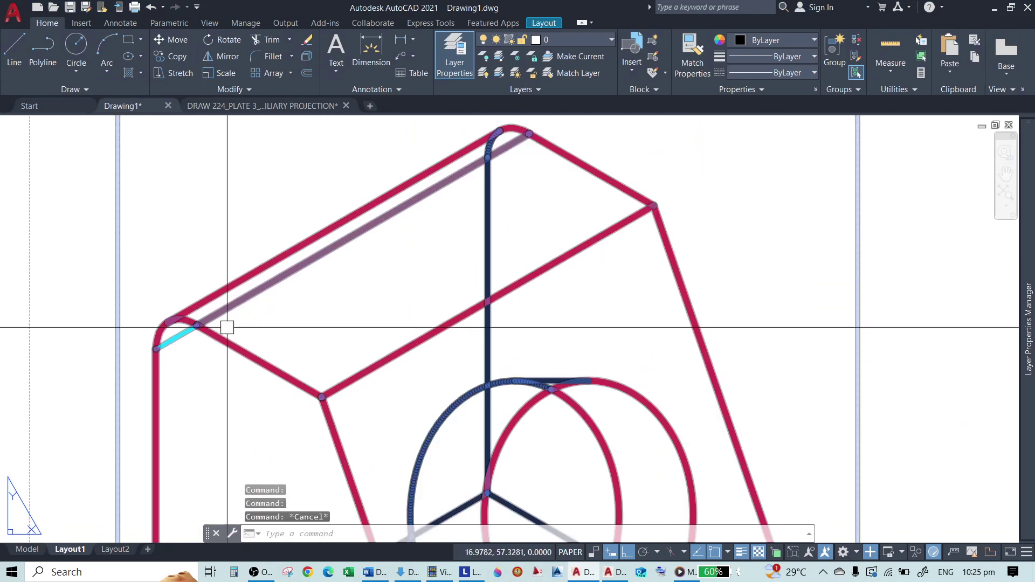
scroll(448, 302, "down", 8)
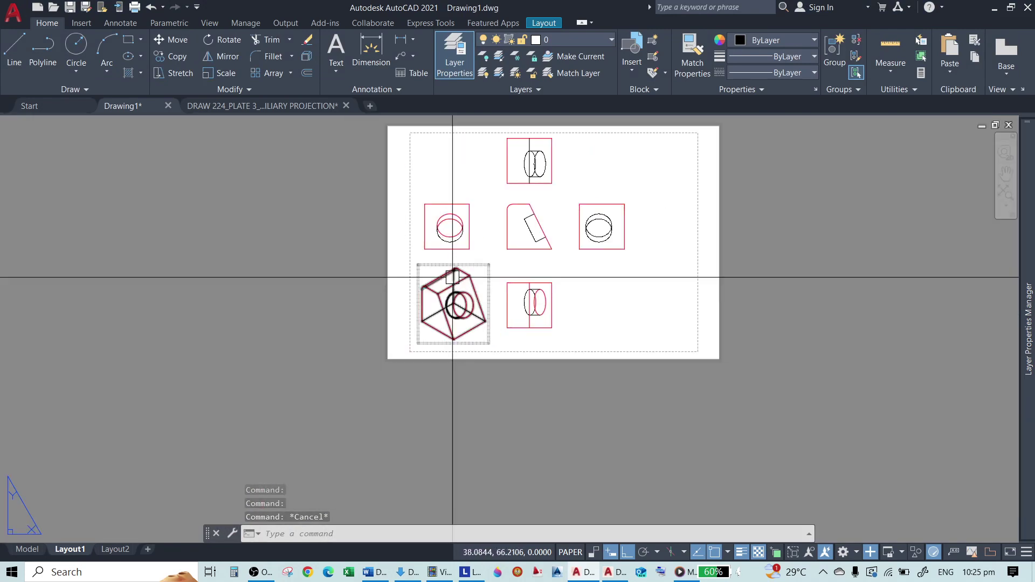
scroll(555, 327, "up", 4)
scroll(515, 356, "down", 7)
scroll(514, 281, "up", 3)
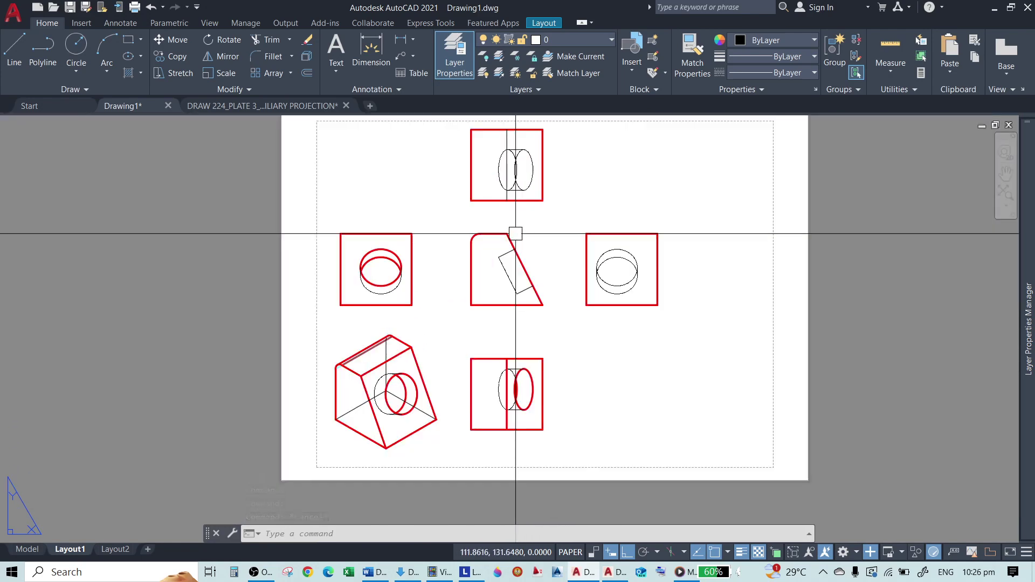
scroll(474, 176, "down", 1)
scroll(476, 157, "up", 5)
left_click(469, 208)
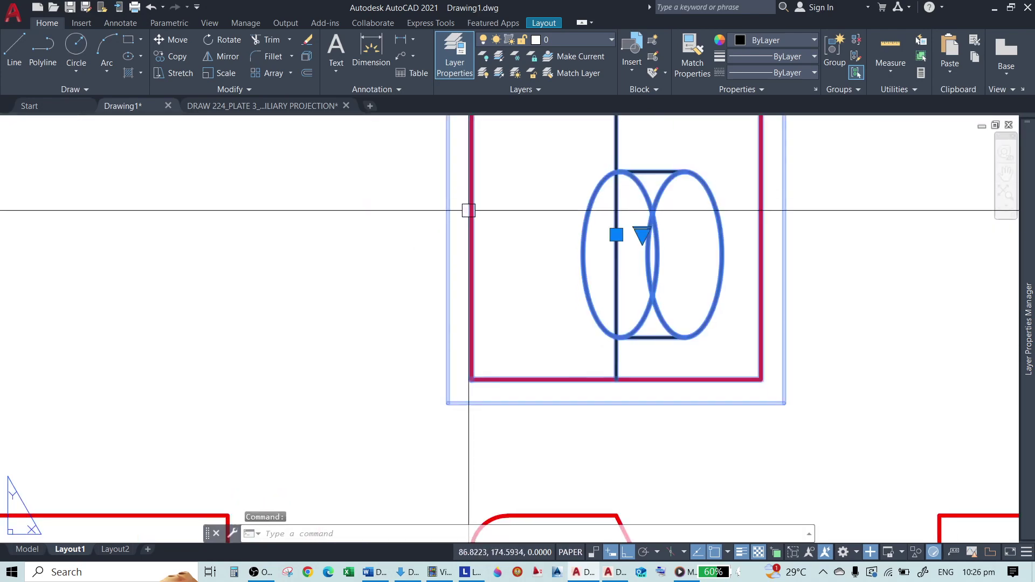
scroll(500, 266, "down", 3)
key("Escape")
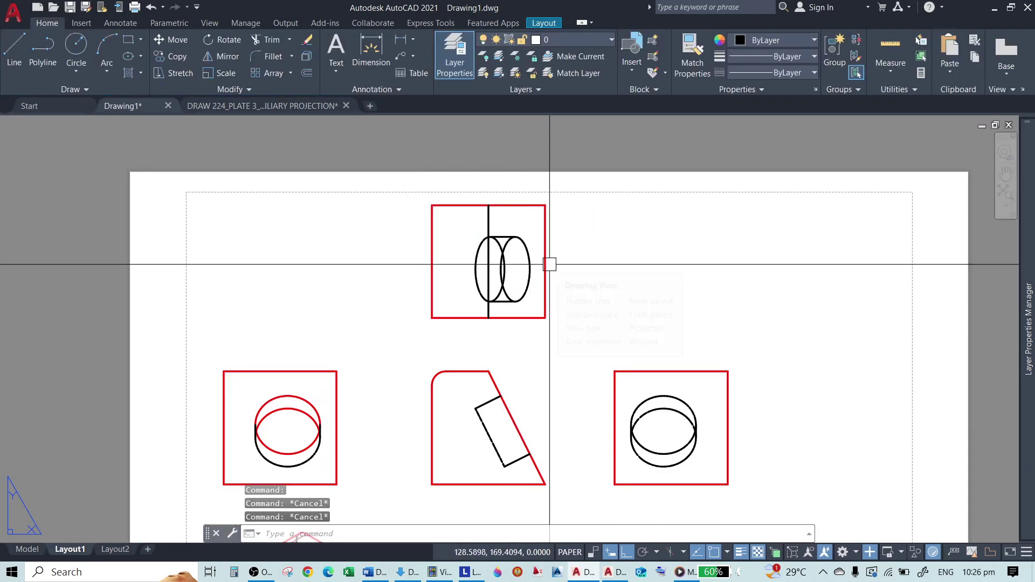
scroll(549, 264, "down", 1)
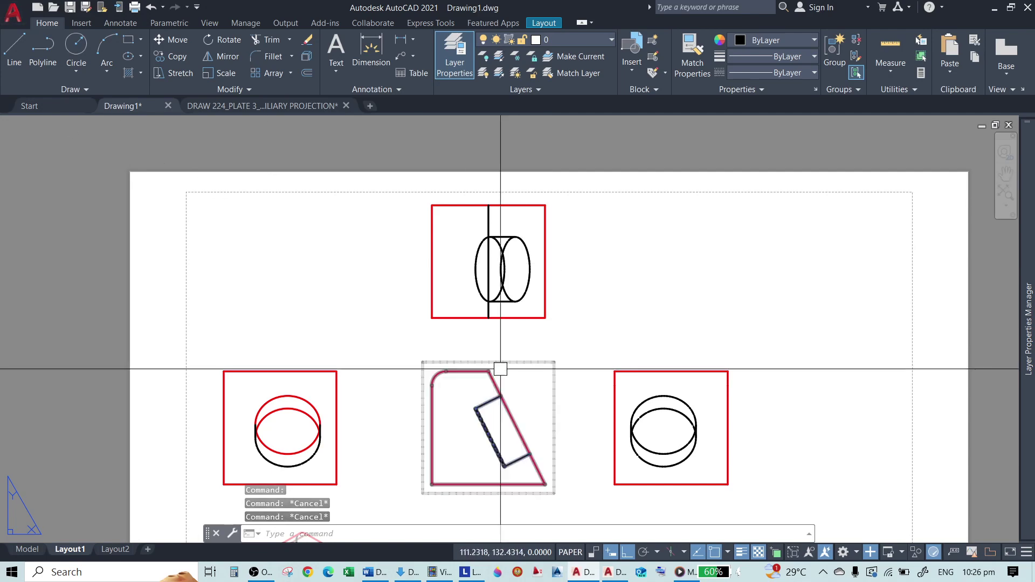
scroll(539, 416, "up", 5)
scroll(468, 423, "up", 6)
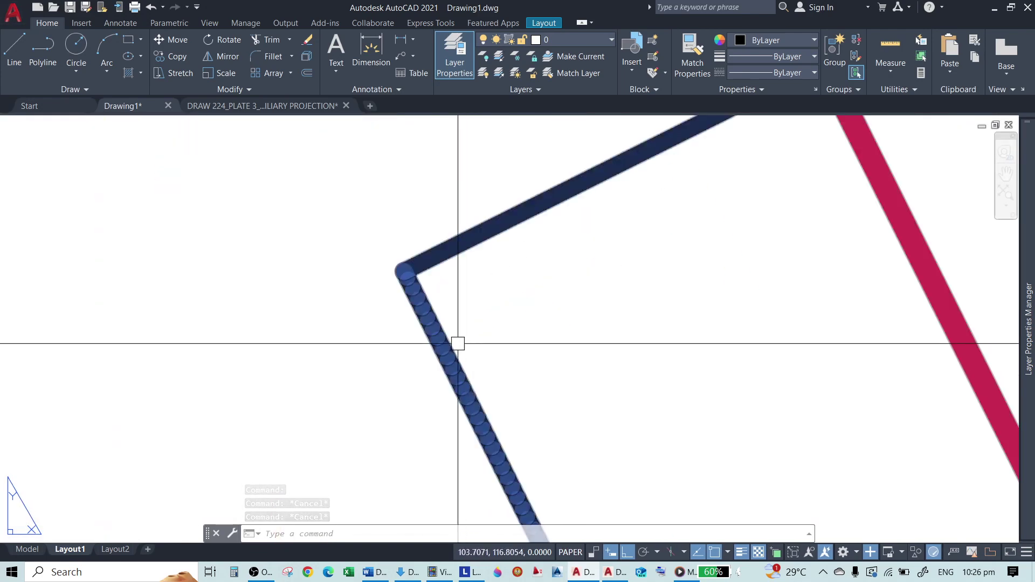
scroll(378, 267, "down", 8)
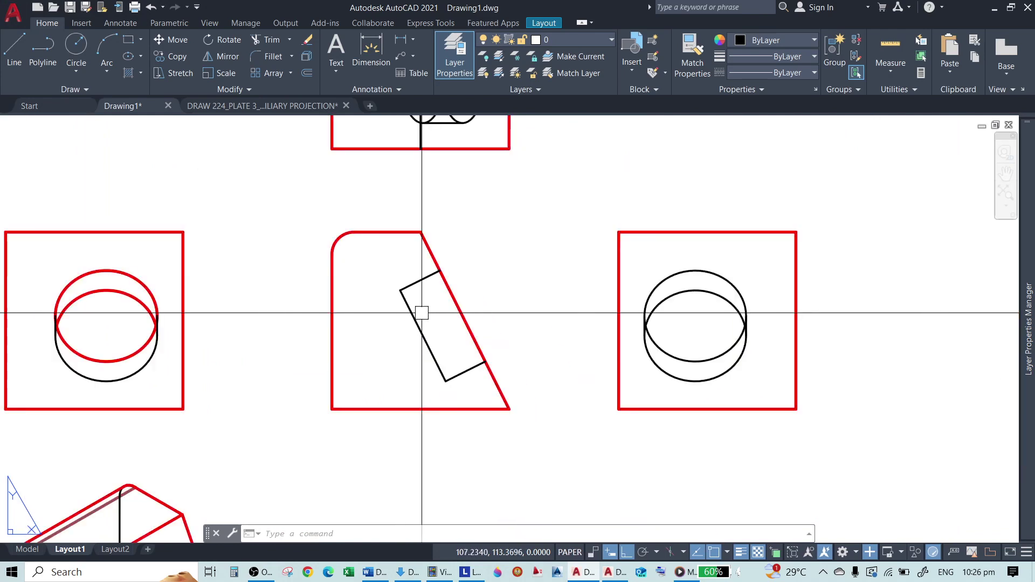
scroll(576, 213, "down", 5)
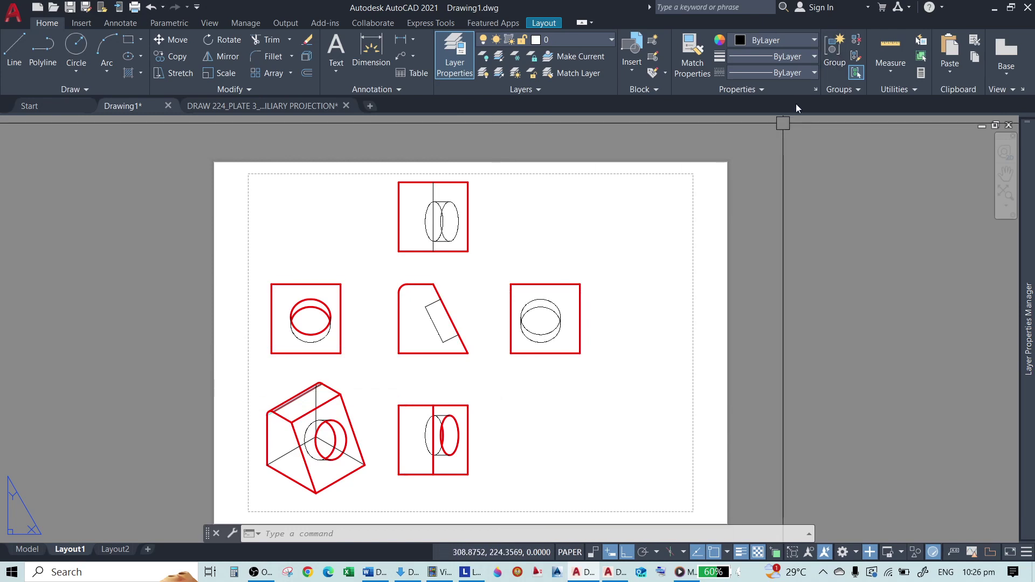
Regenerate the whole layout and model with the REA command.
type("rea")
key("Return")
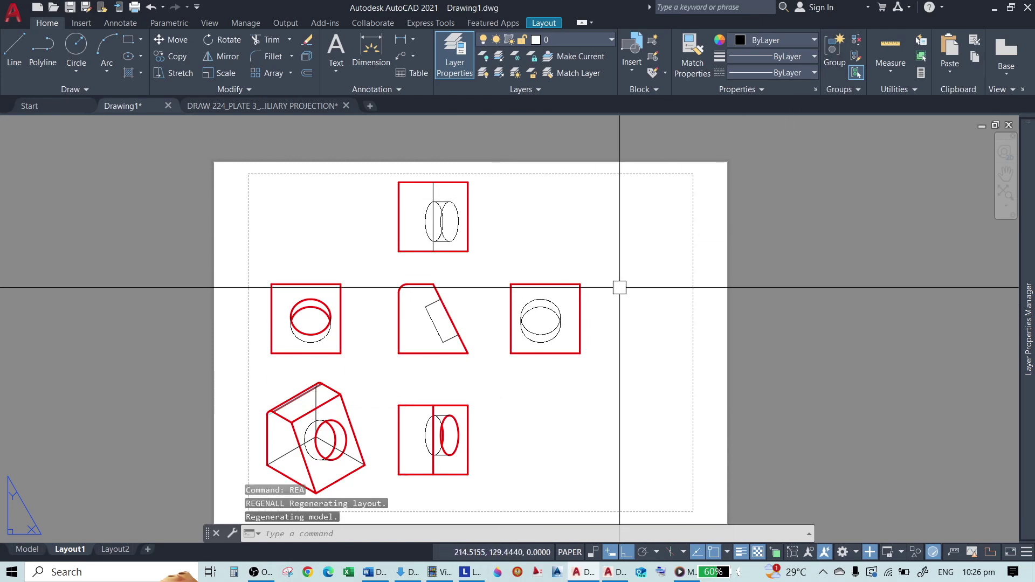
left_click(815, 88)
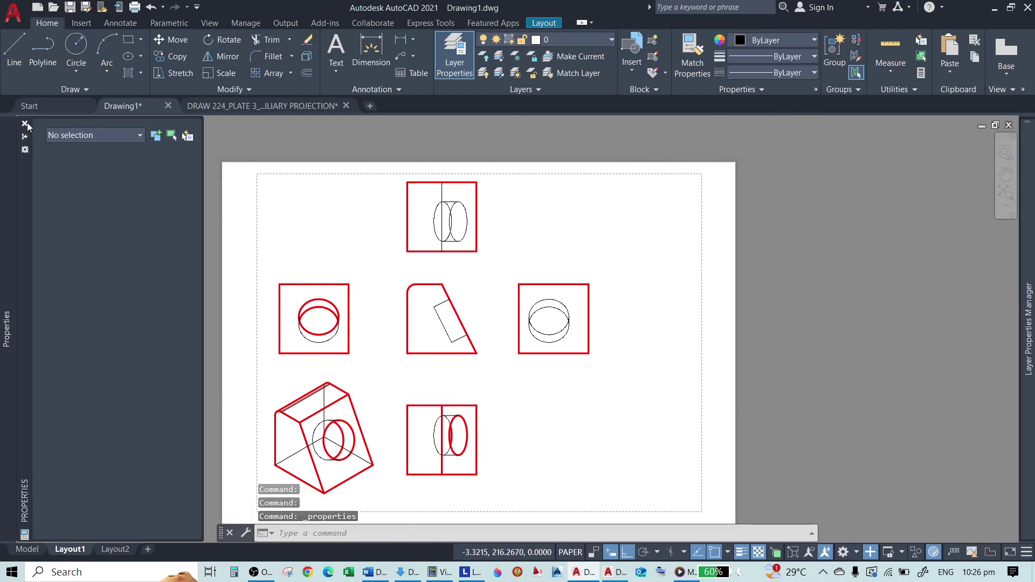
left_click(24, 124)
Set the global linetype scale factor to 1 in the Linetype Manager, without loading further linetypes.
left_click(813, 72)
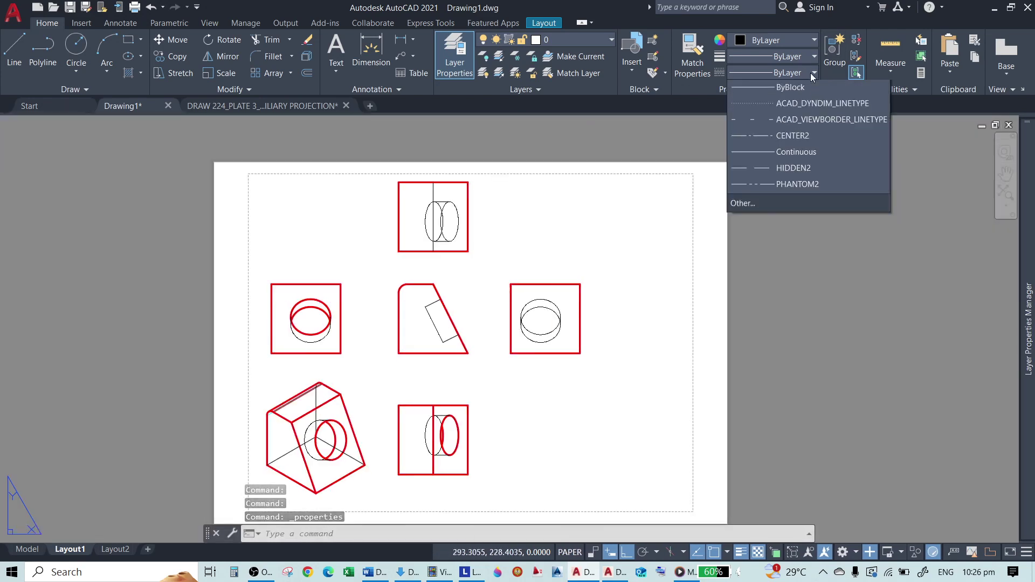
left_click(743, 220)
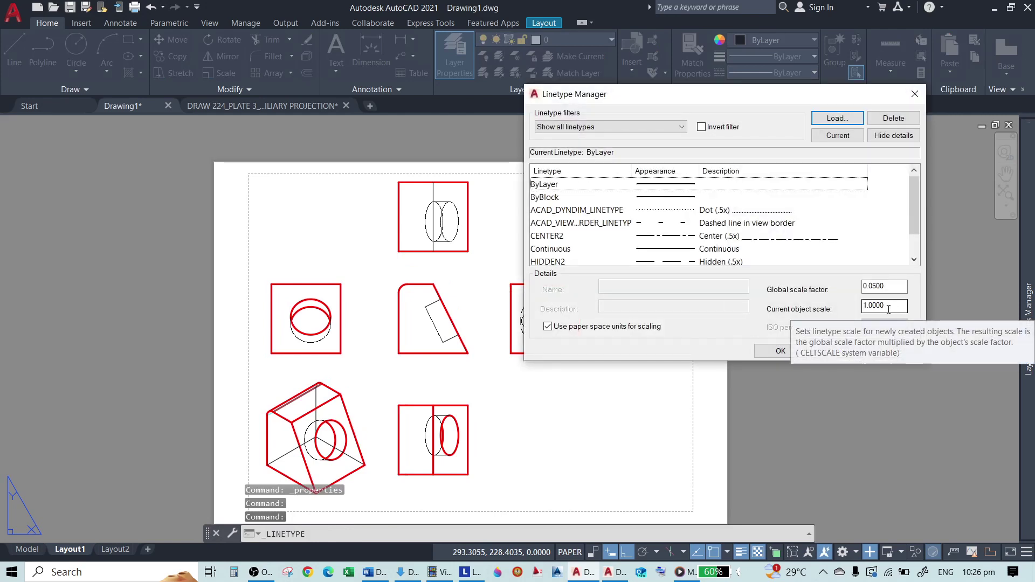
double_click(879, 286)
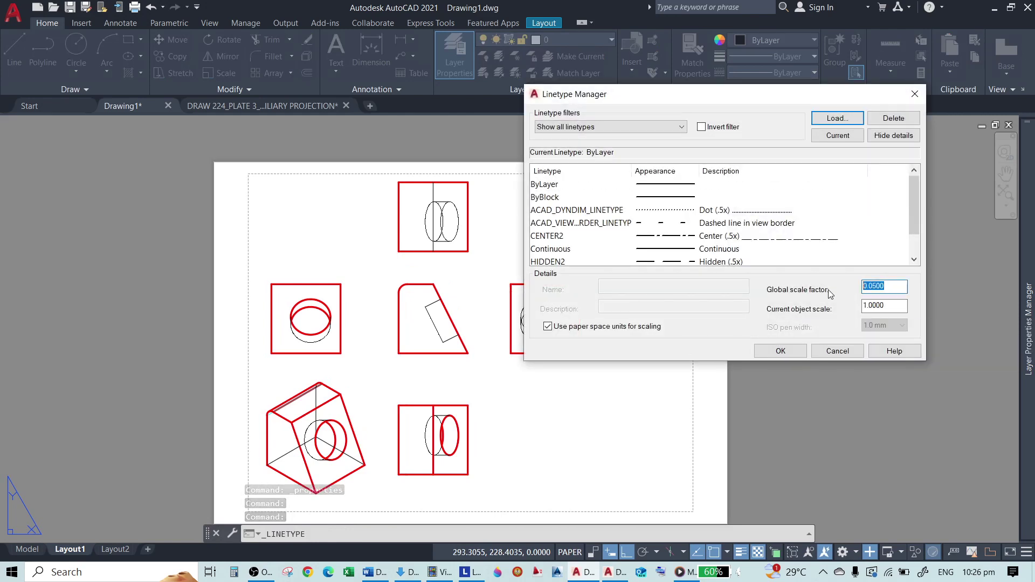
type("1")
key("Return")
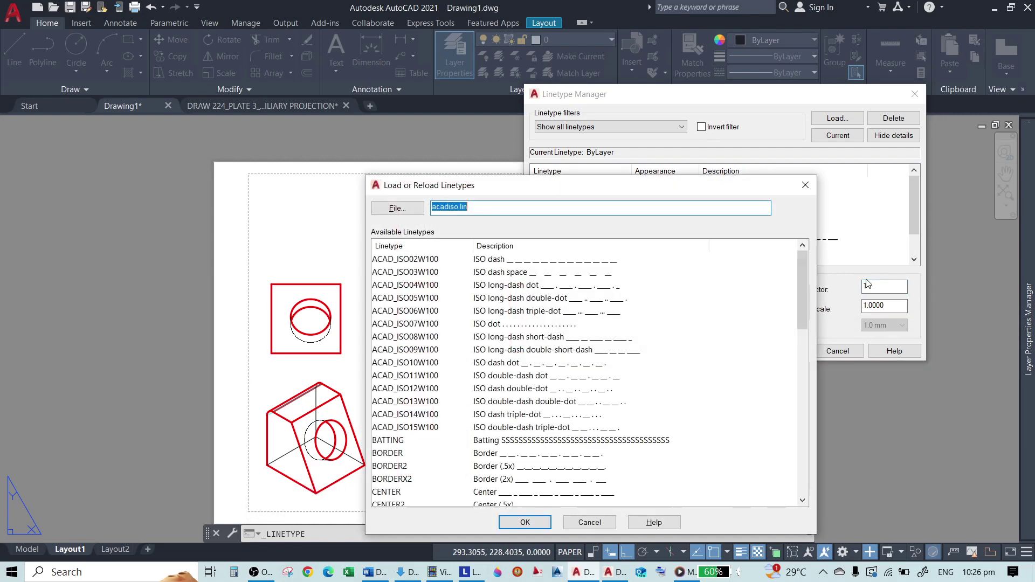
left_click(525, 522)
left_click(650, 396)
key("Escape")
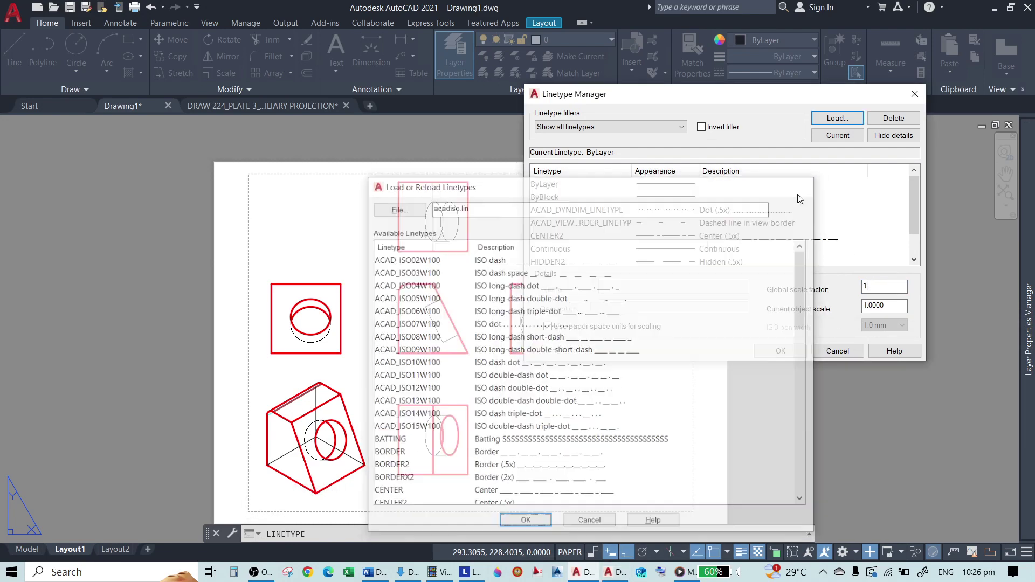
left_click(796, 351)
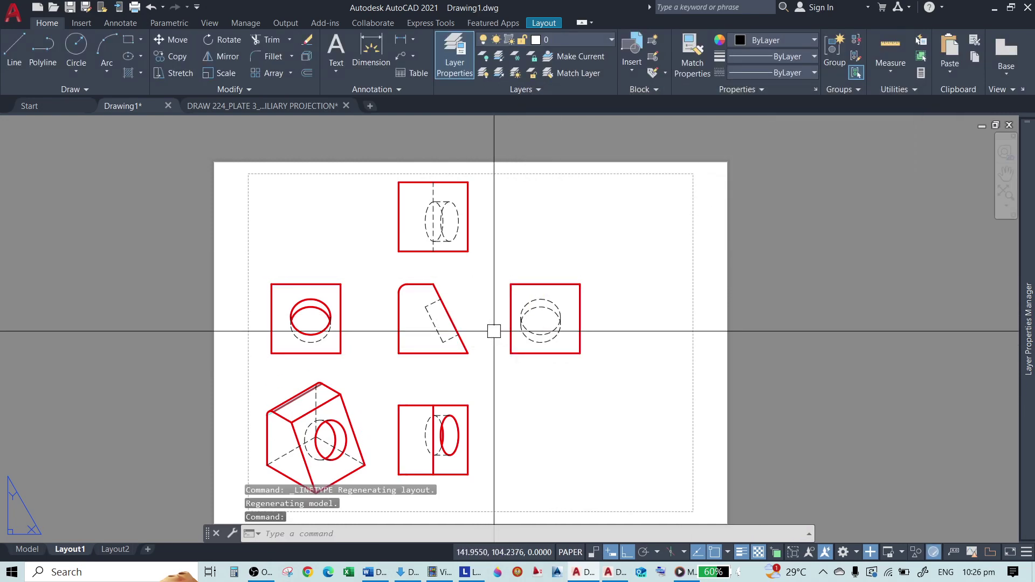
Examine the hidden-line dashes in the isometric, base and projected views on the sheet.
scroll(345, 323, "up", 6)
scroll(356, 297, "down", 6)
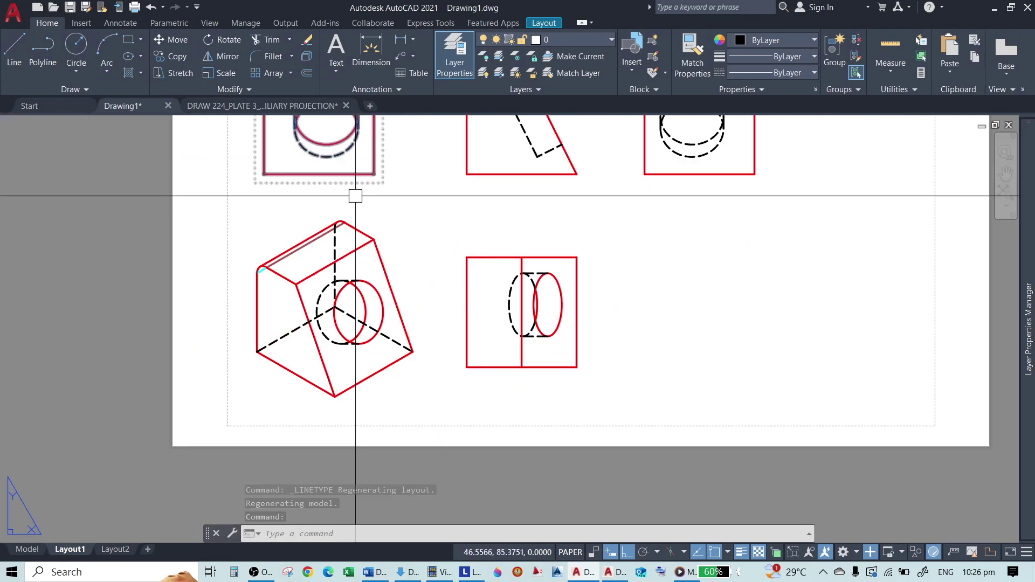
scroll(523, 188, "up", 3)
scroll(523, 188, "down", 5)
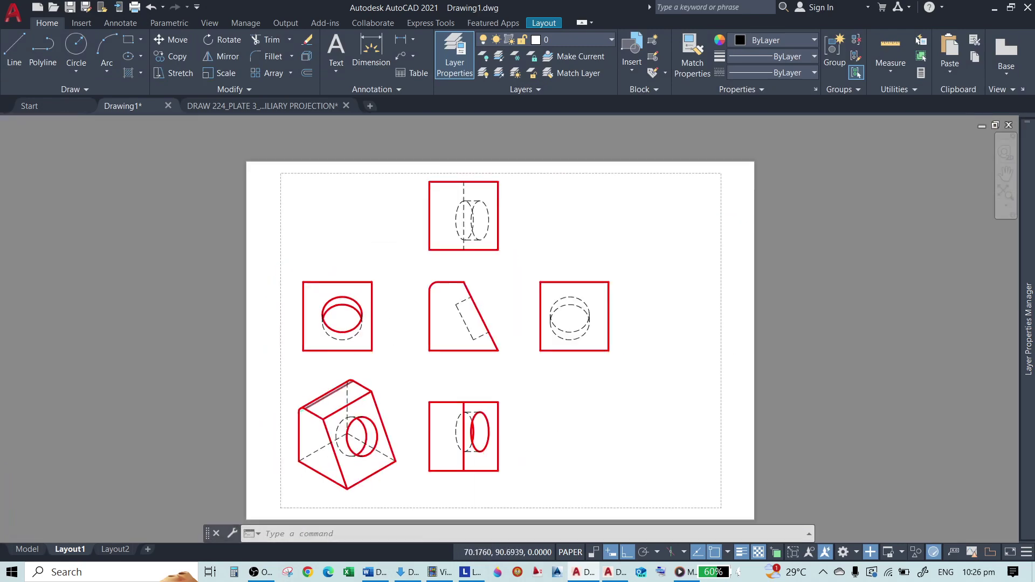
scroll(448, 264, "up", 5)
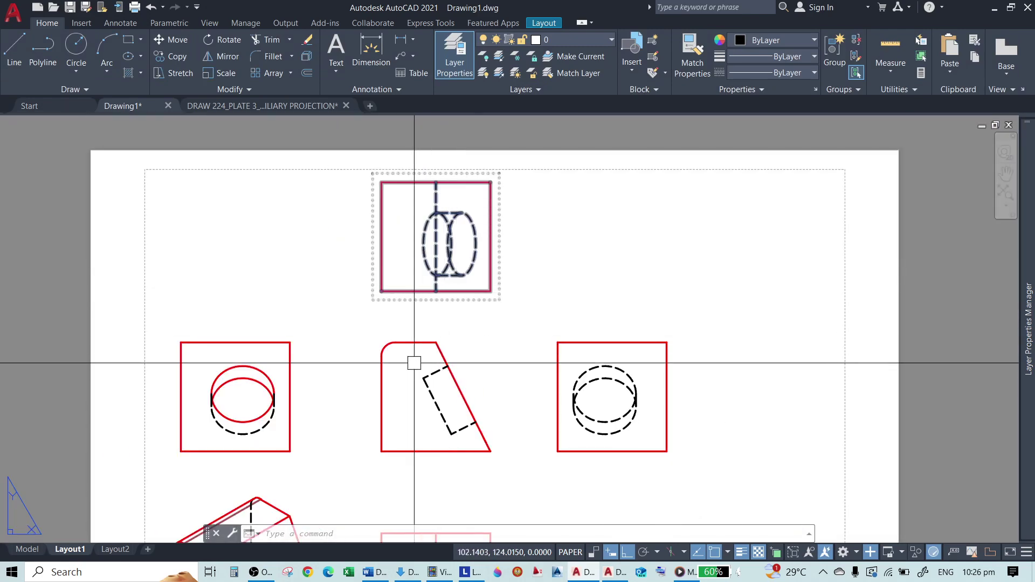
scroll(435, 218, "up", 2)
scroll(357, 177, "up", 2)
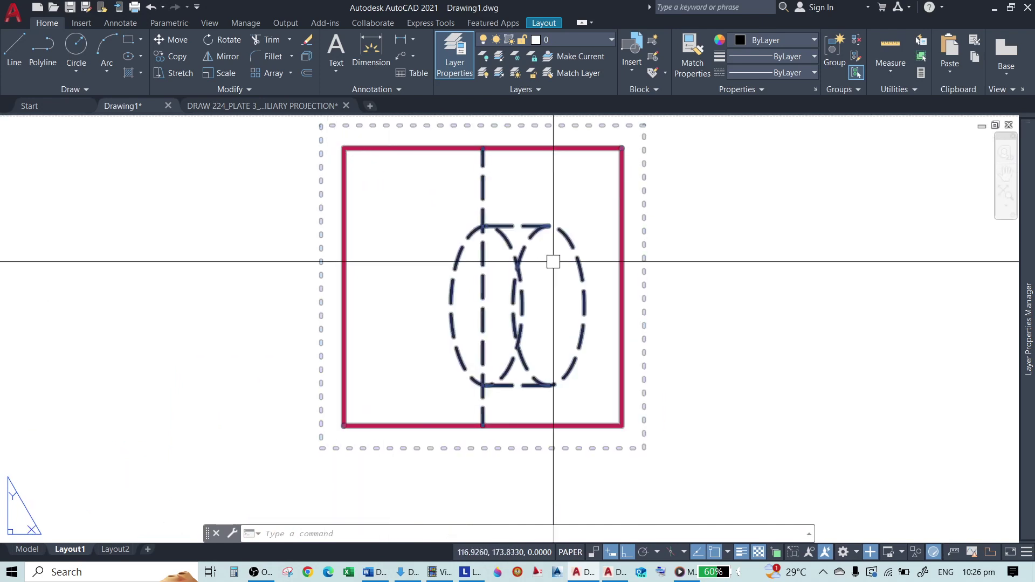
scroll(553, 261, "down", 5)
scroll(523, 251, "up", 5)
left_click(536, 182)
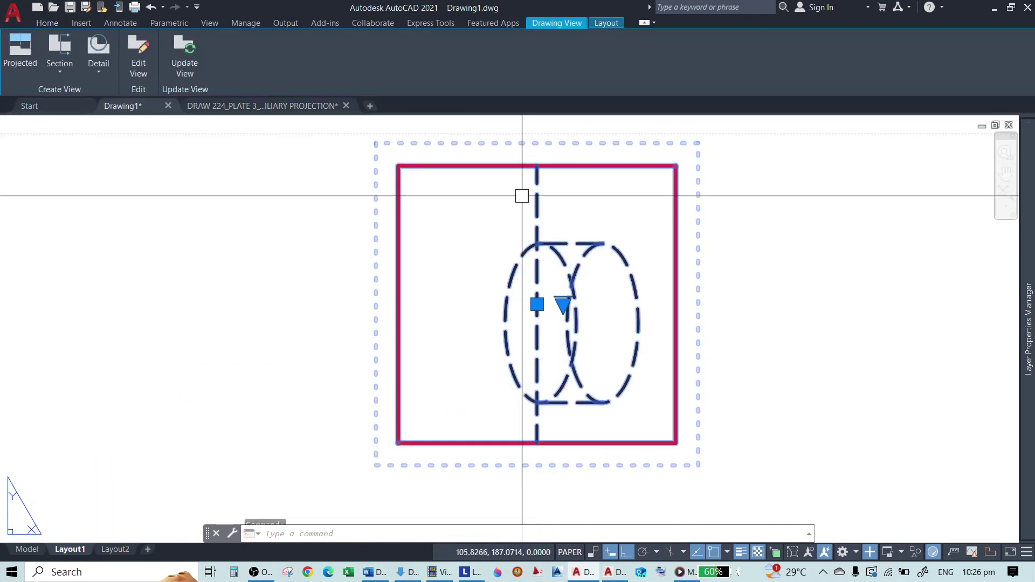
scroll(520, 259, "down", 4)
scroll(491, 314, "up", 5)
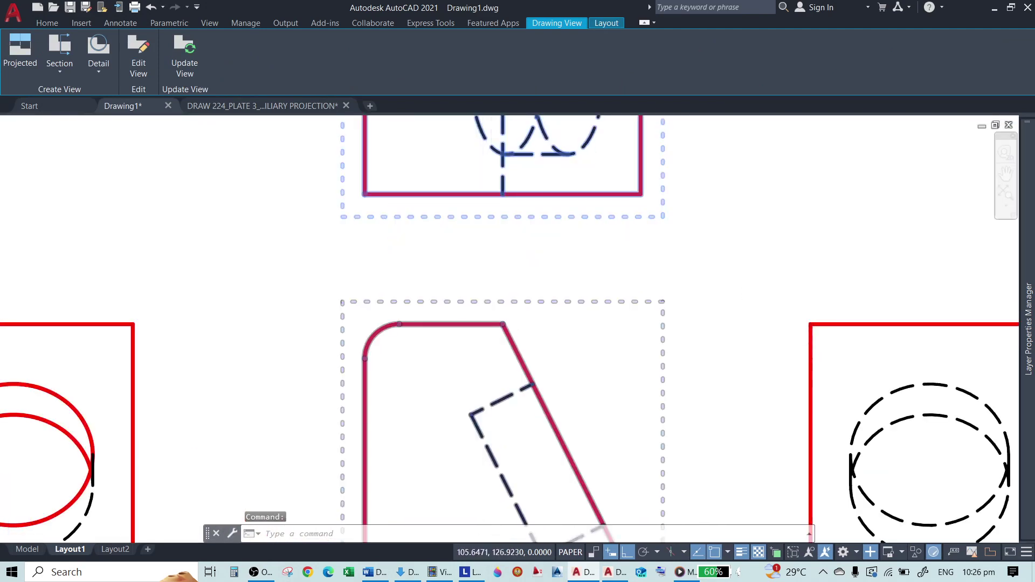
scroll(458, 261, "down", 4)
key("Escape")
Edit the projected view above the base view and set its hidden-line style to visible and hidden lines.
scroll(492, 185, "up", 2)
double_click(496, 197)
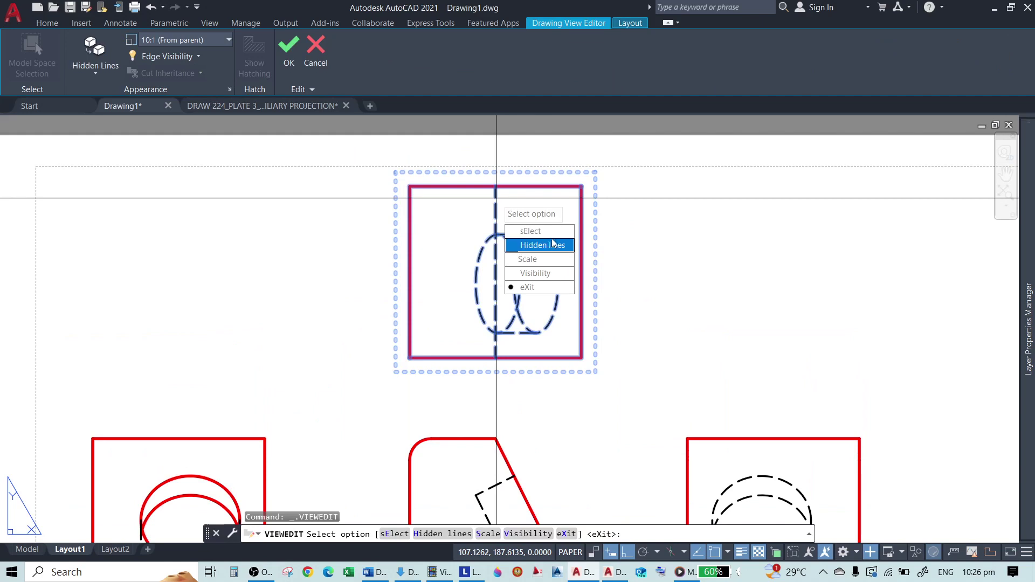
left_click(542, 233)
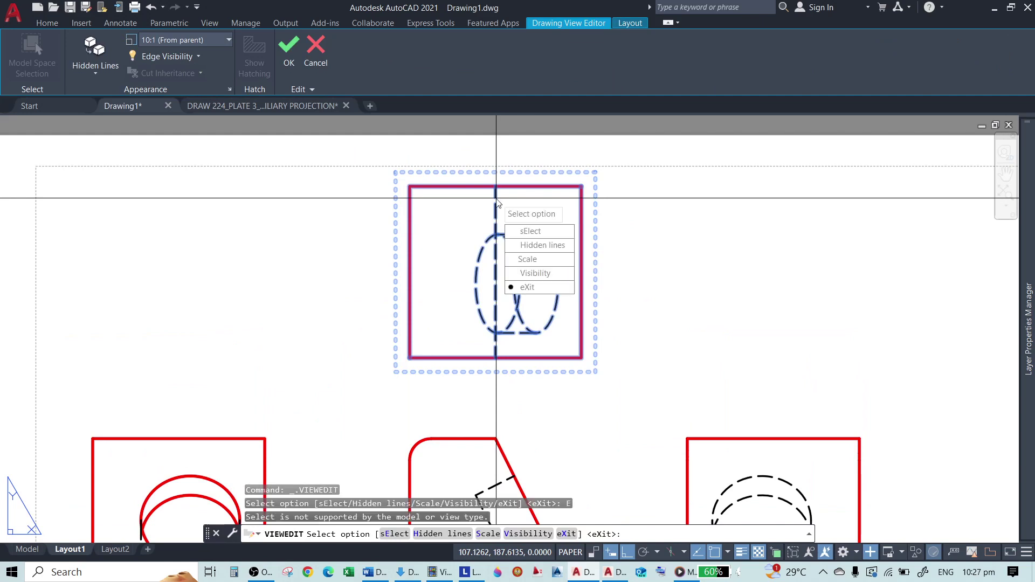
left_click(531, 247)
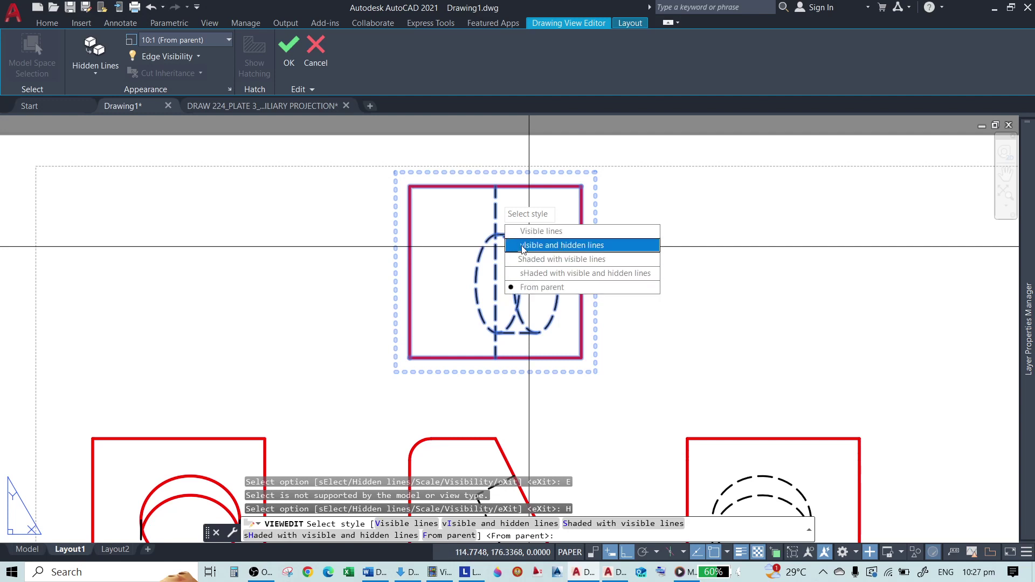
left_click(576, 250)
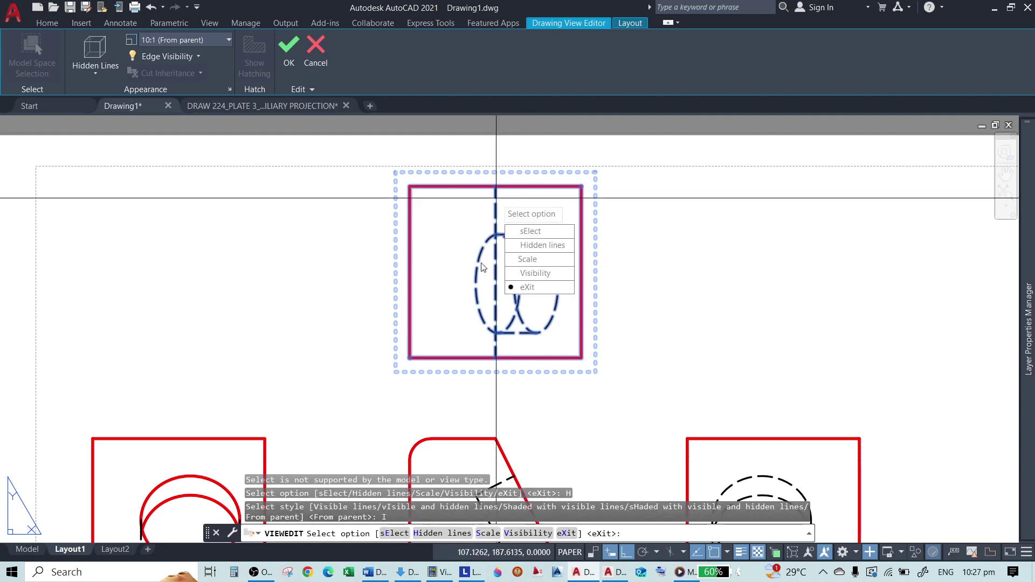
Keep the scale of the projected view above the base view set to From parent.
left_click(543, 259)
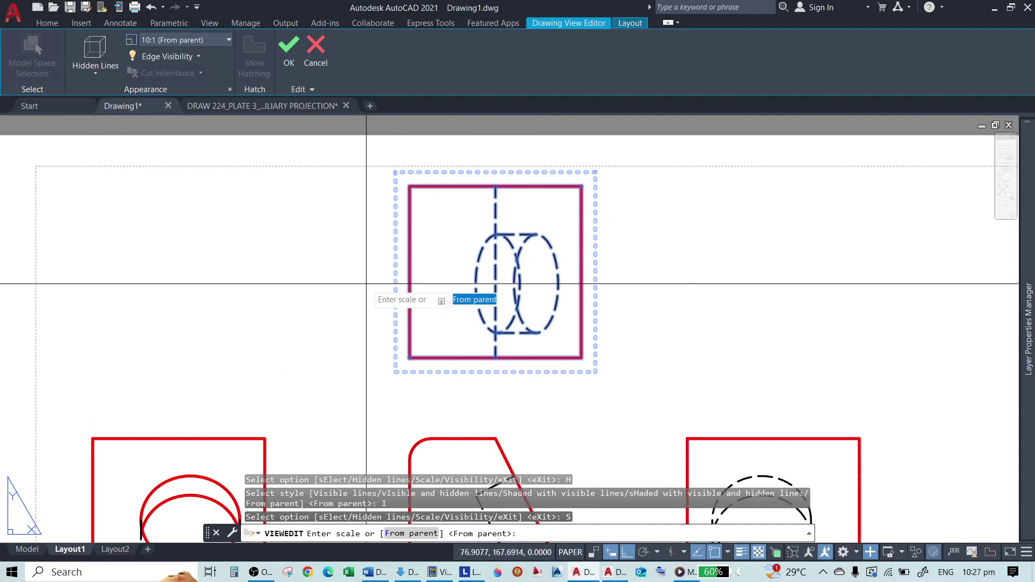
scroll(313, 264, "down", 4)
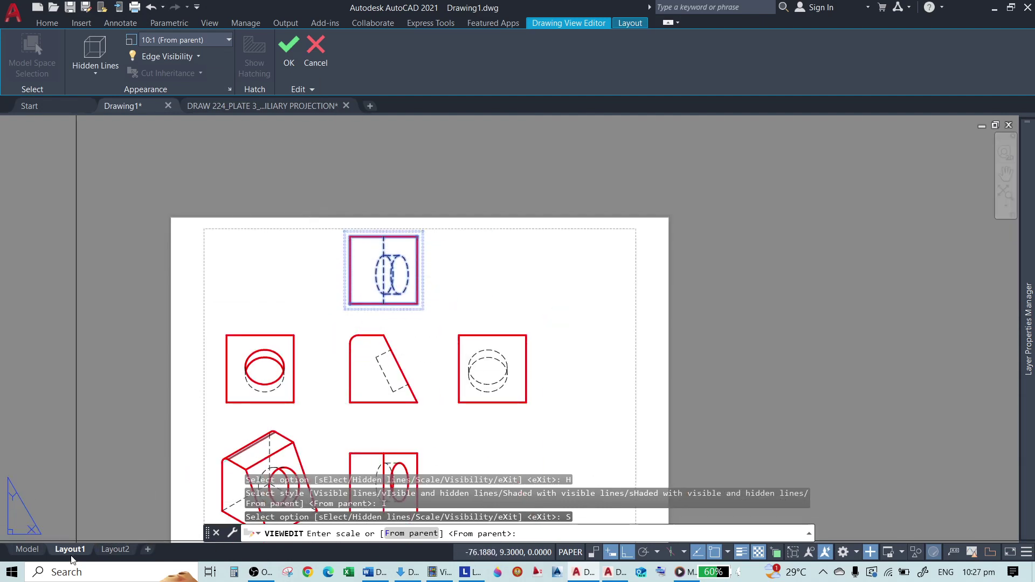
mouse_move(104, 553)
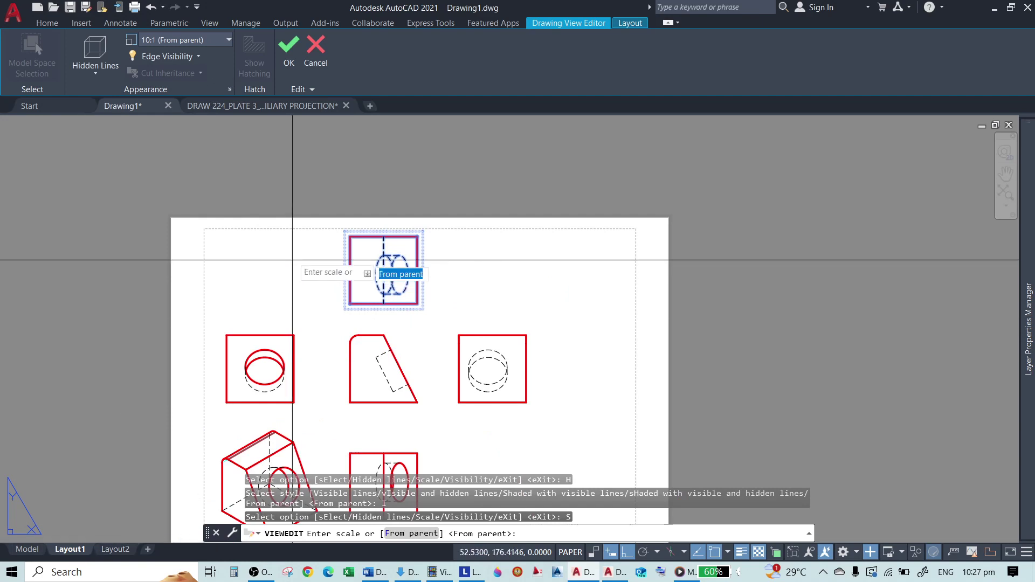
scroll(358, 261, "up", 3)
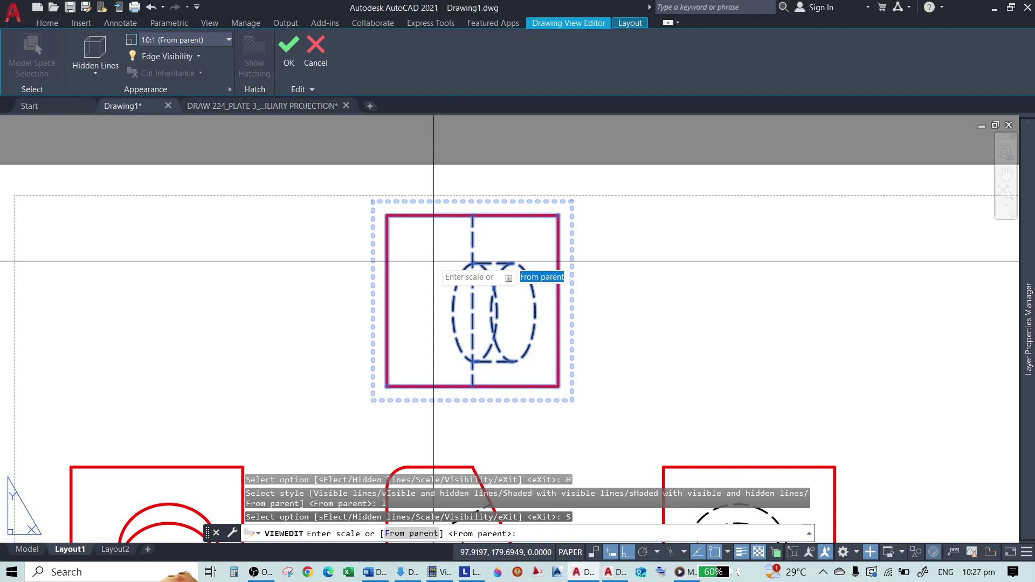
scroll(458, 273, "up", 2)
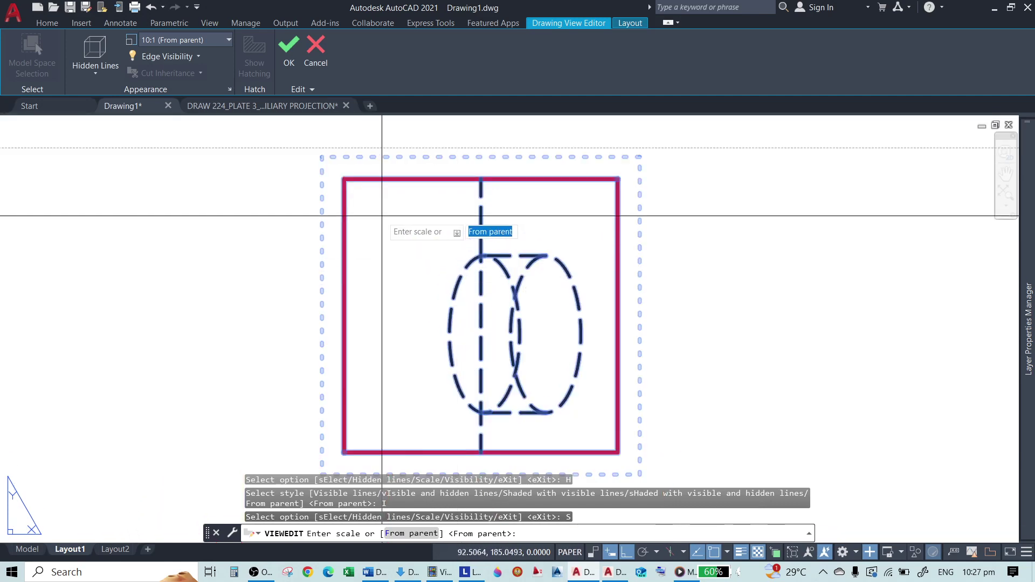
scroll(380, 259, "down", 2)
scroll(438, 238, "up", 2)
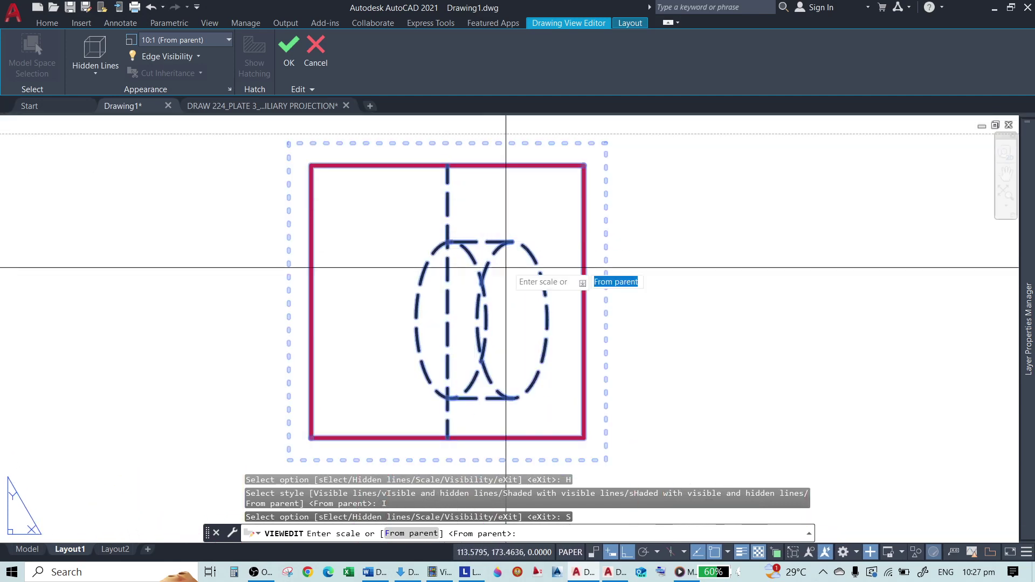
scroll(367, 228, "down", 2)
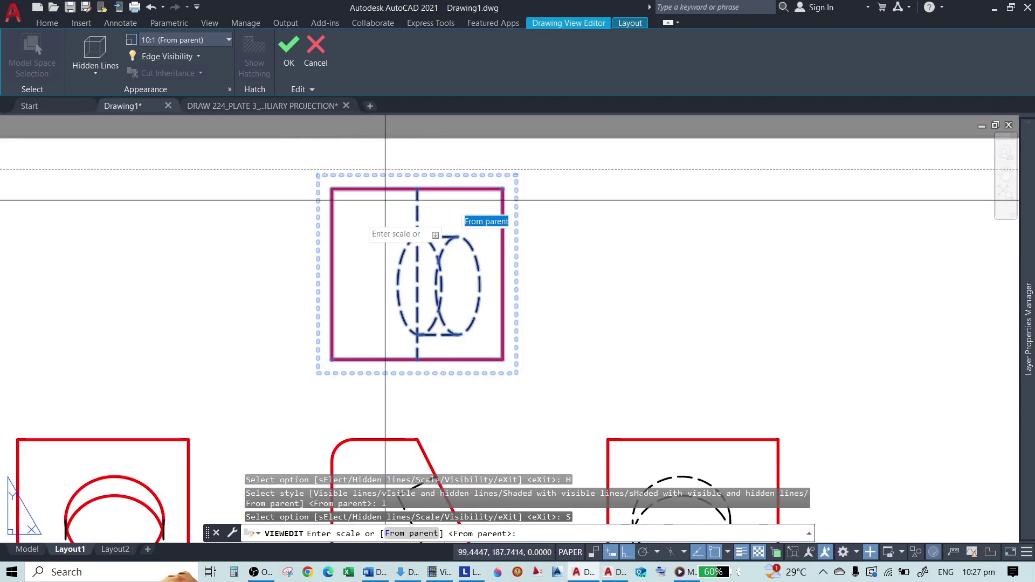
scroll(364, 202, "up", 2)
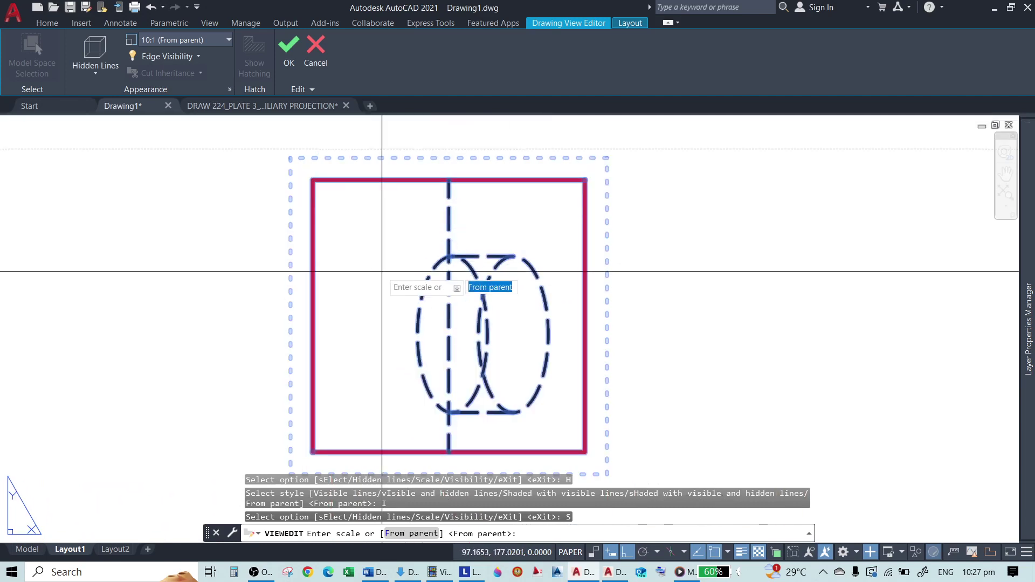
scroll(423, 273, "down", 2)
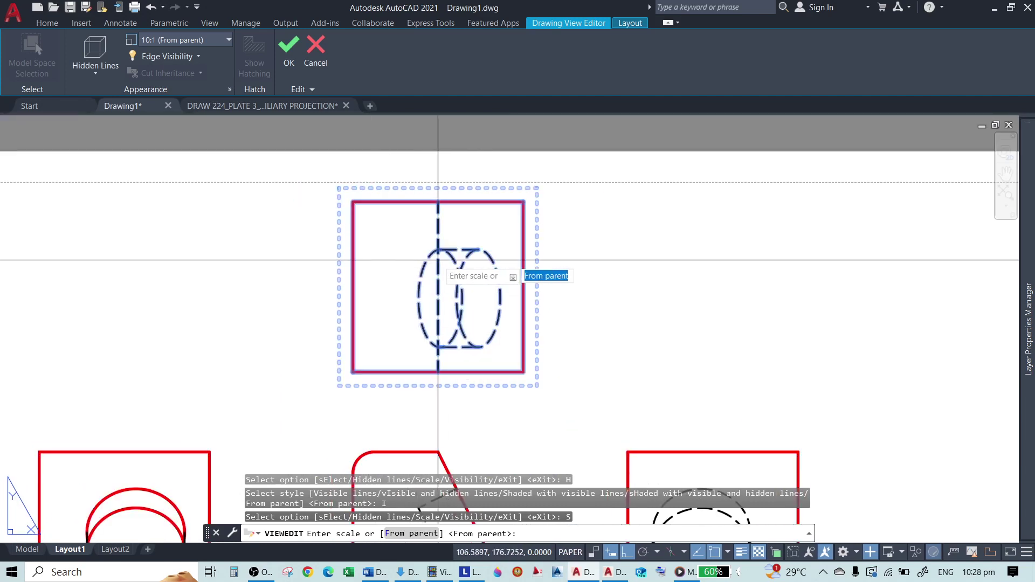
key("Return")
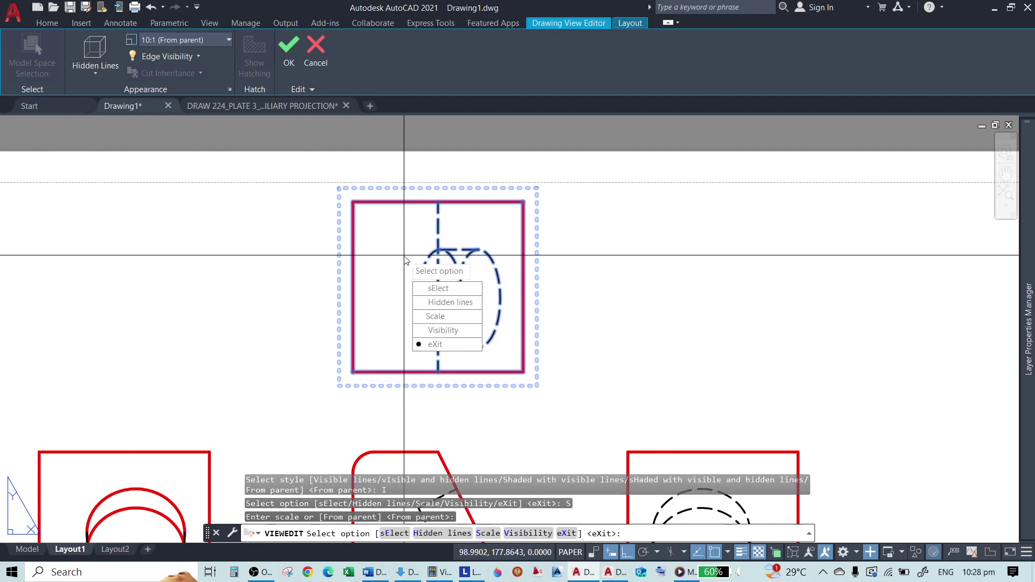
Turn on tangent edges in the visibility options of the view being edited and display them foreshortened.
left_click(452, 332)
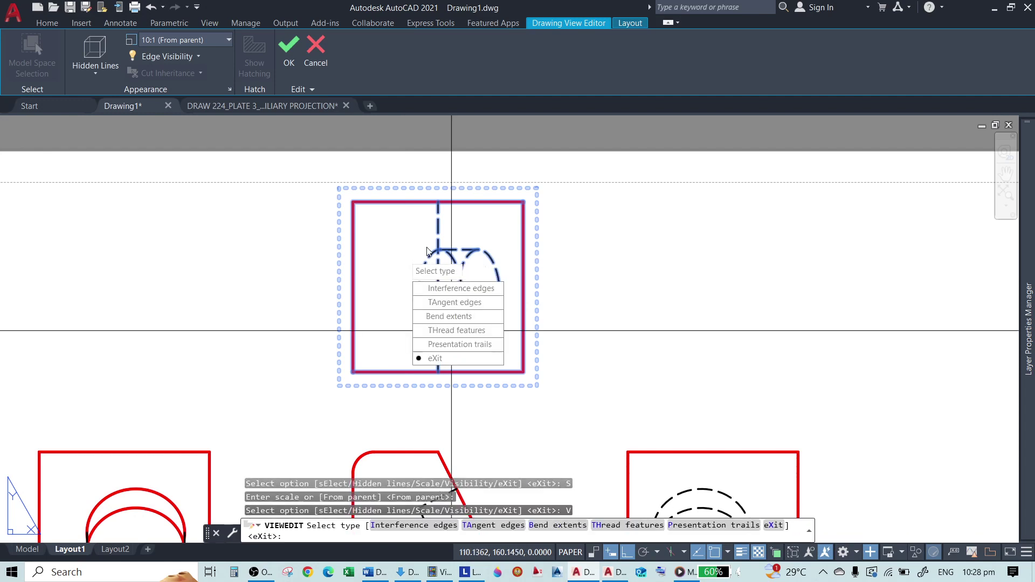
left_click(451, 308)
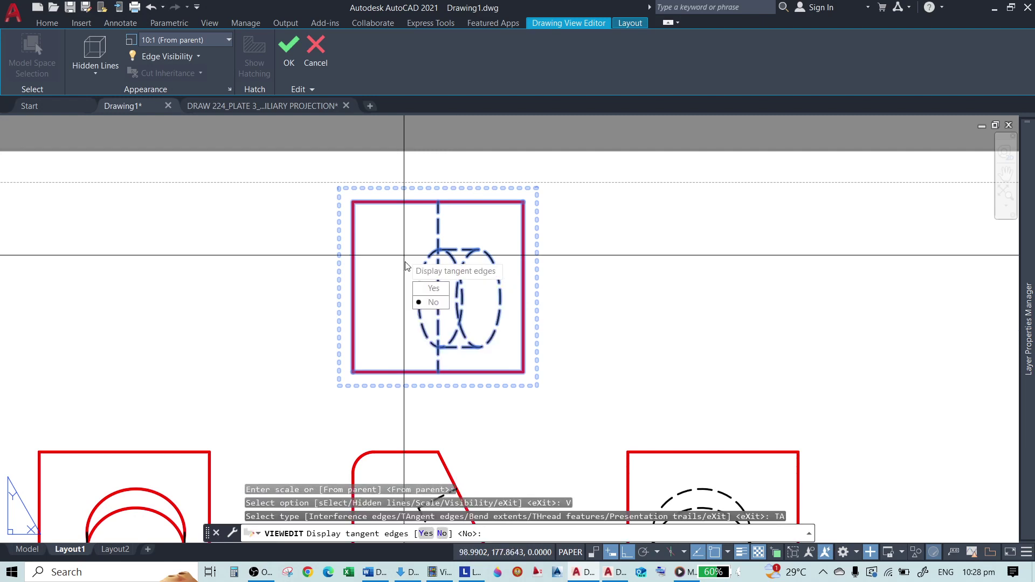
left_click(433, 288)
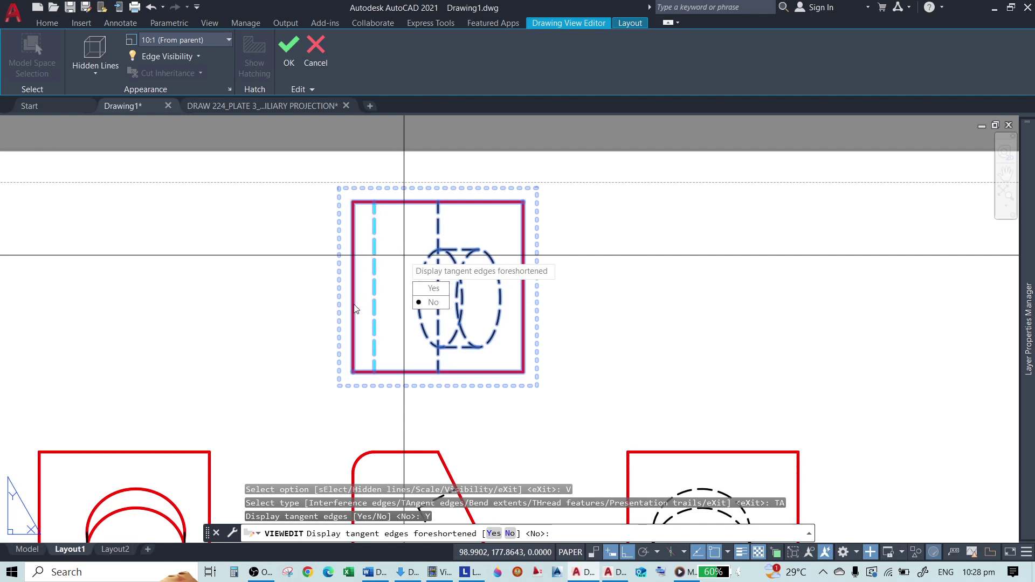
left_click(420, 295)
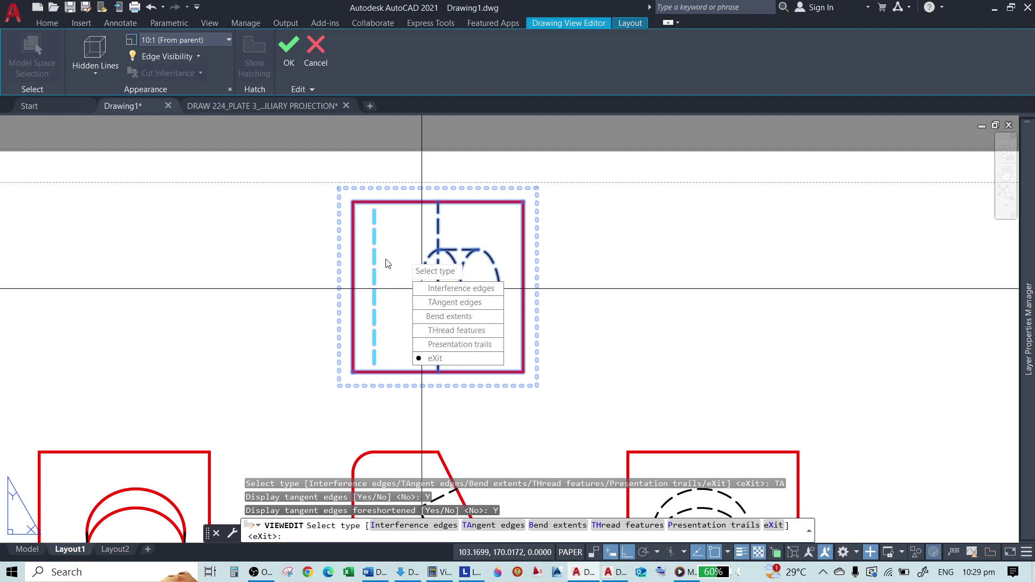
Turn off the display of tangent edges in the view being edited.
left_click(452, 303)
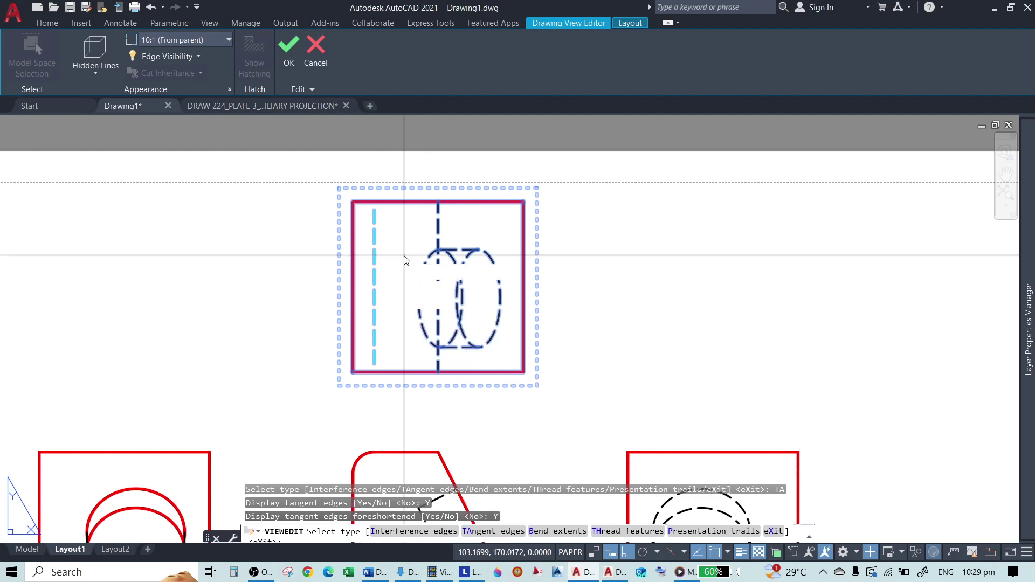
key("Down")
key("Down")
key("Return")
Try the thread features and bend extents visibility types for the view being edited.
key("Down")
key("Down")
key("Down")
key("Down")
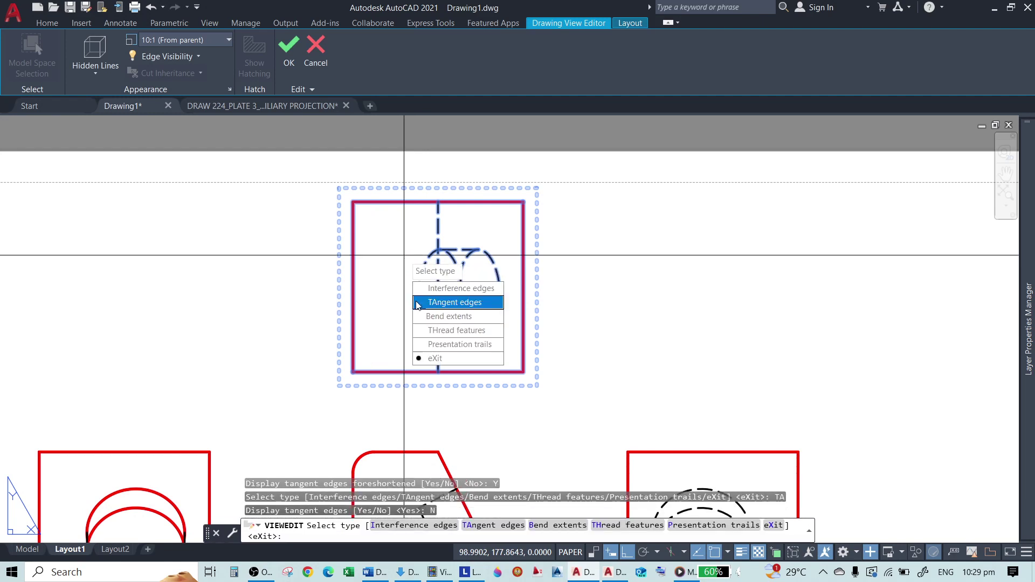
key("Return")
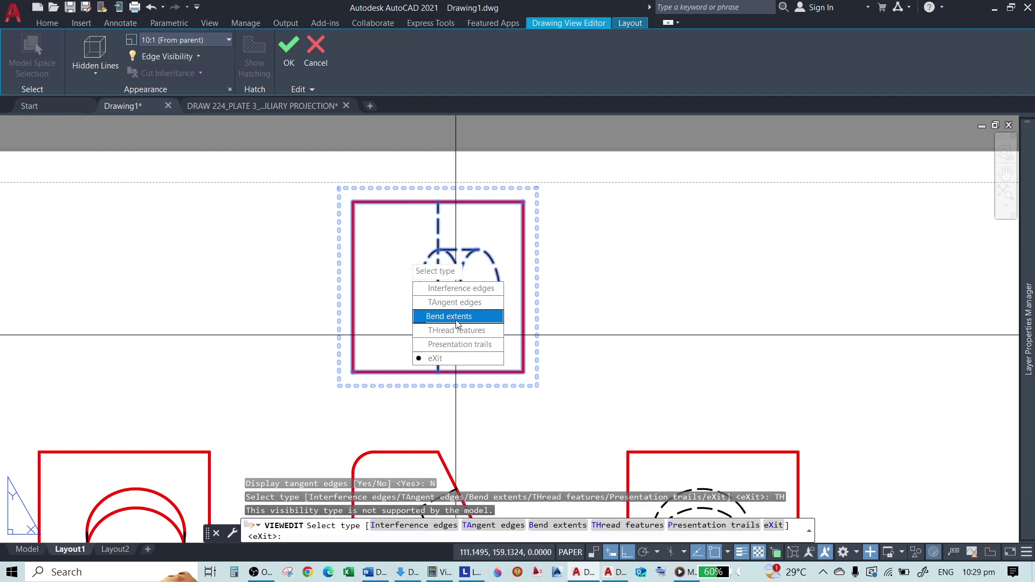
key("Down")
key("Down")
Display tangent edges in the upper projected view without foreshortening and finish editing the view.
key("Return")
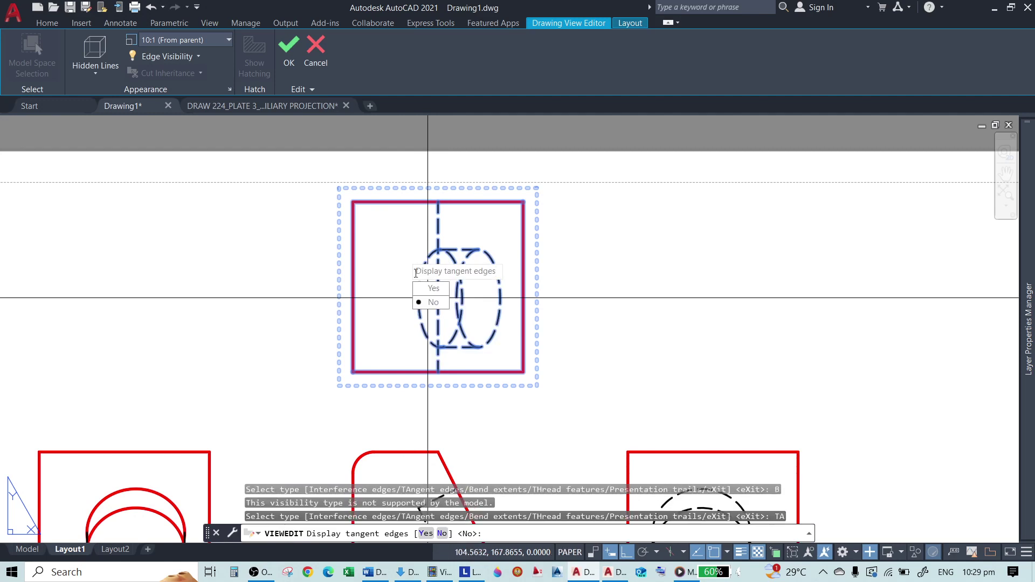
key("Down")
key("Return")
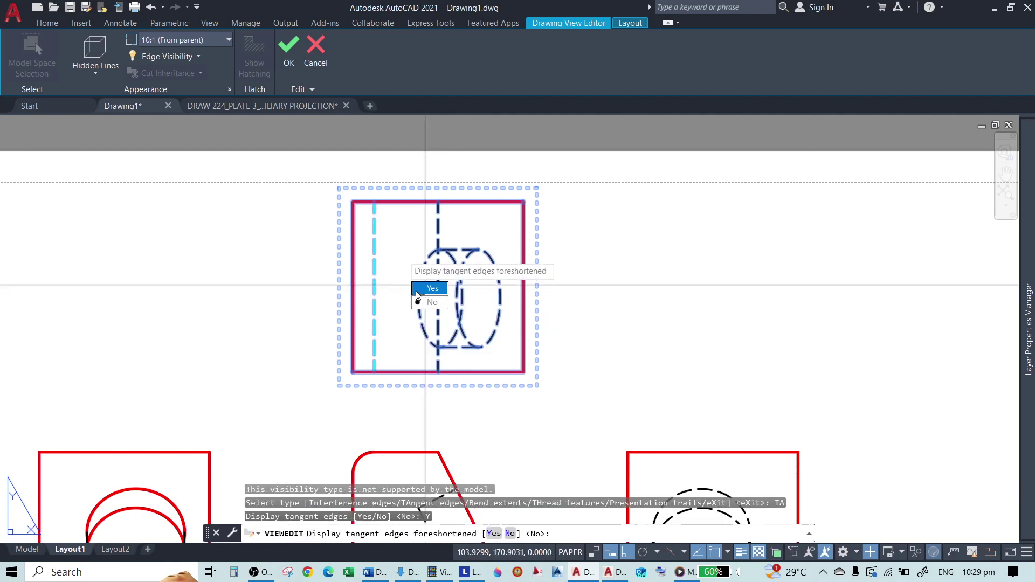
key("Return")
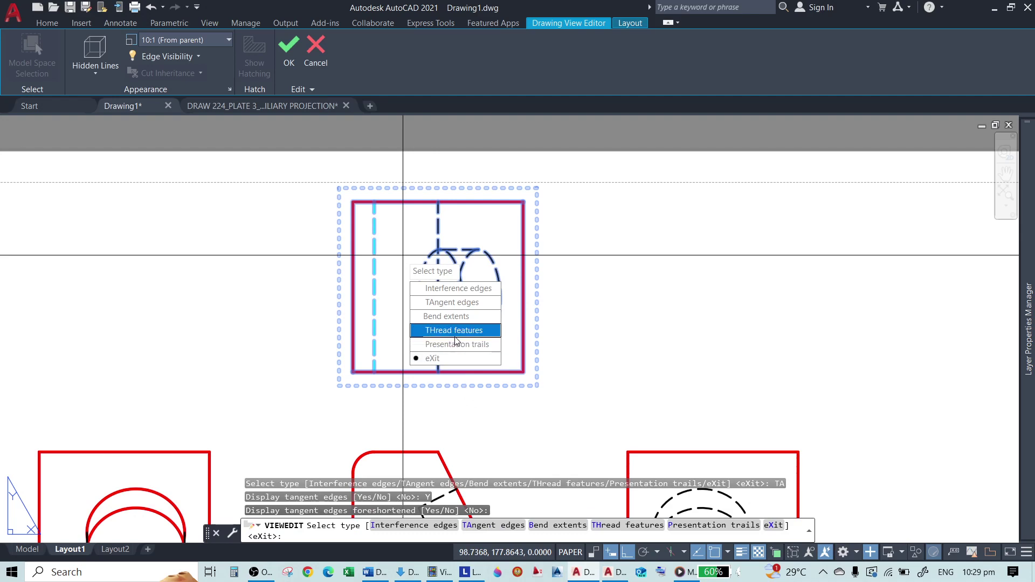
key("Return")
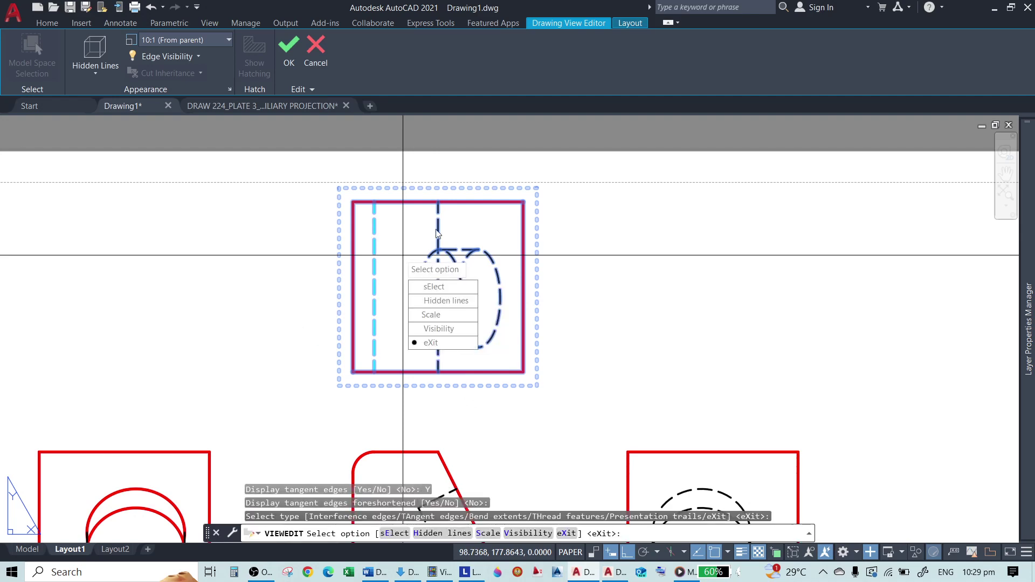
key("Return")
scroll(478, 312, "up", 4)
scroll(469, 265, "down", 4)
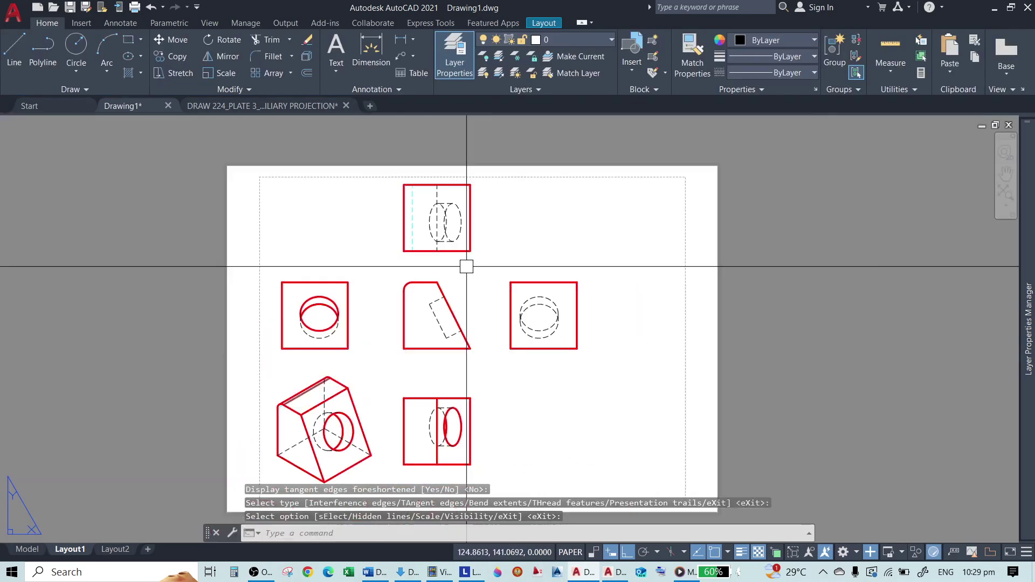
scroll(462, 259, "up", 2)
scroll(451, 255, "down", 4)
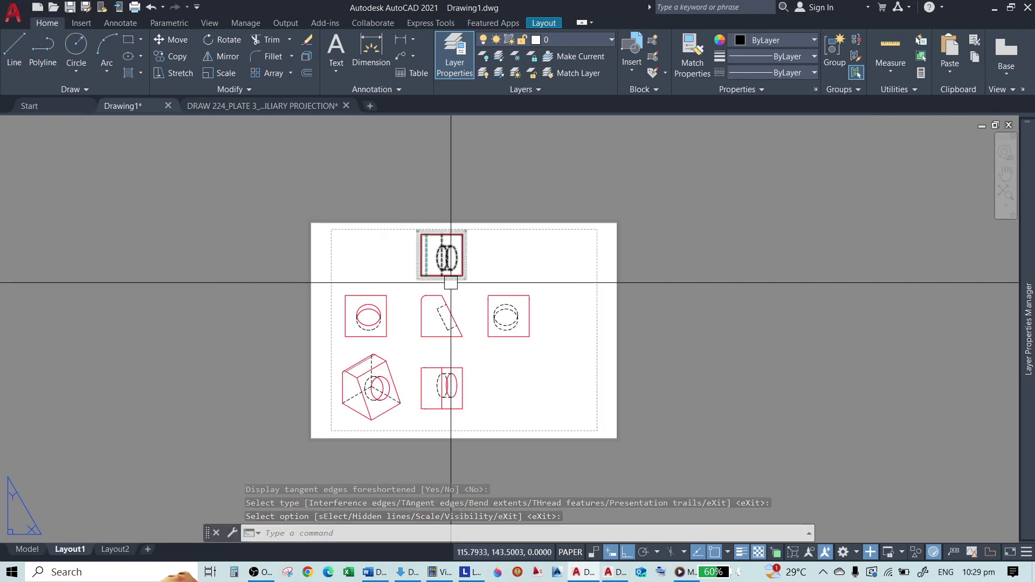
scroll(463, 393, "up", 4)
scroll(460, 289, "down", 4)
type("d")
key("Return")
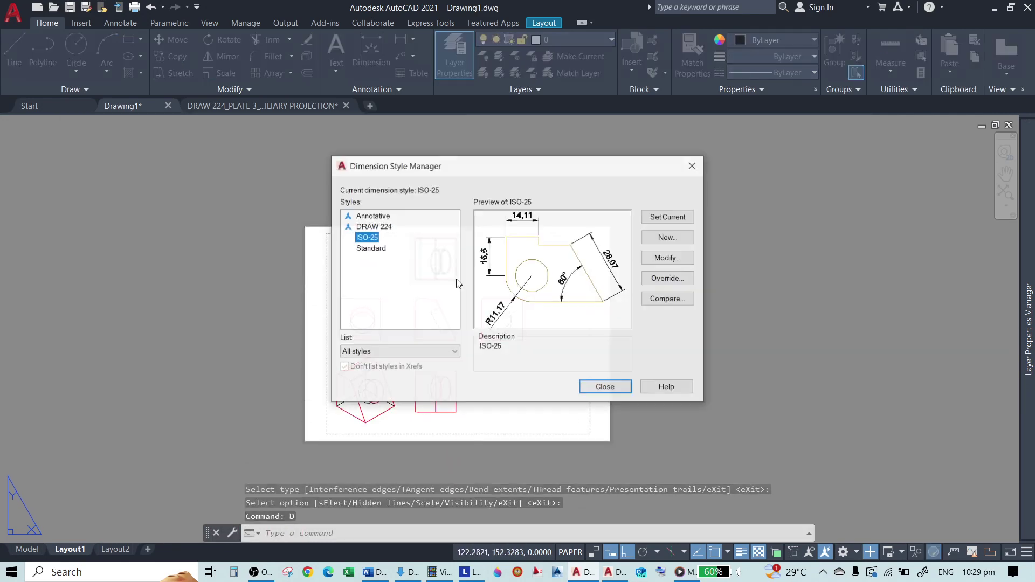
key("Escape")
Erase the projected views above and to the right of the wedge-shaped base view.
type("e")
key("Return")
left_click(452, 326)
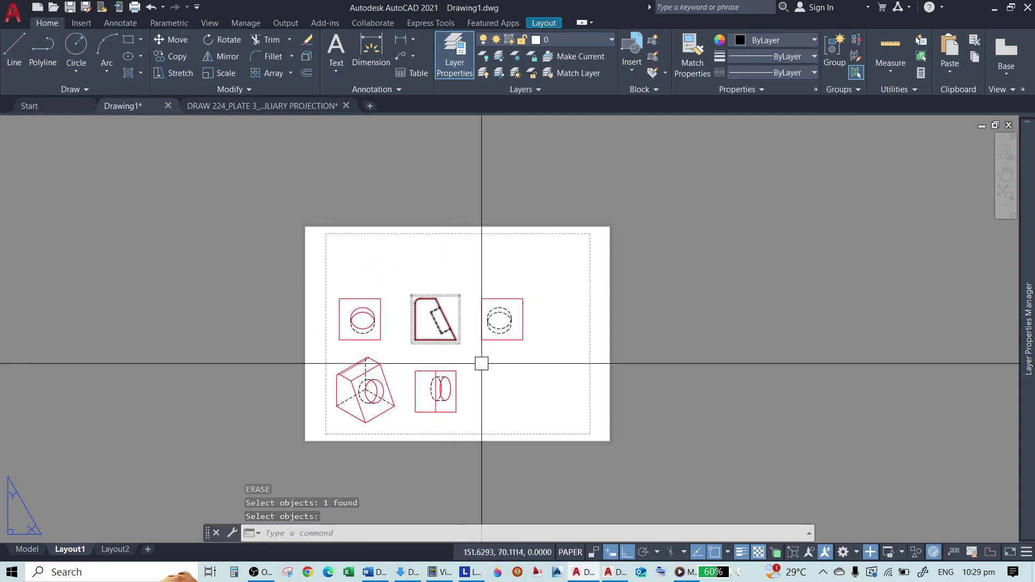
scroll(448, 342, "up", 4)
key("Return")
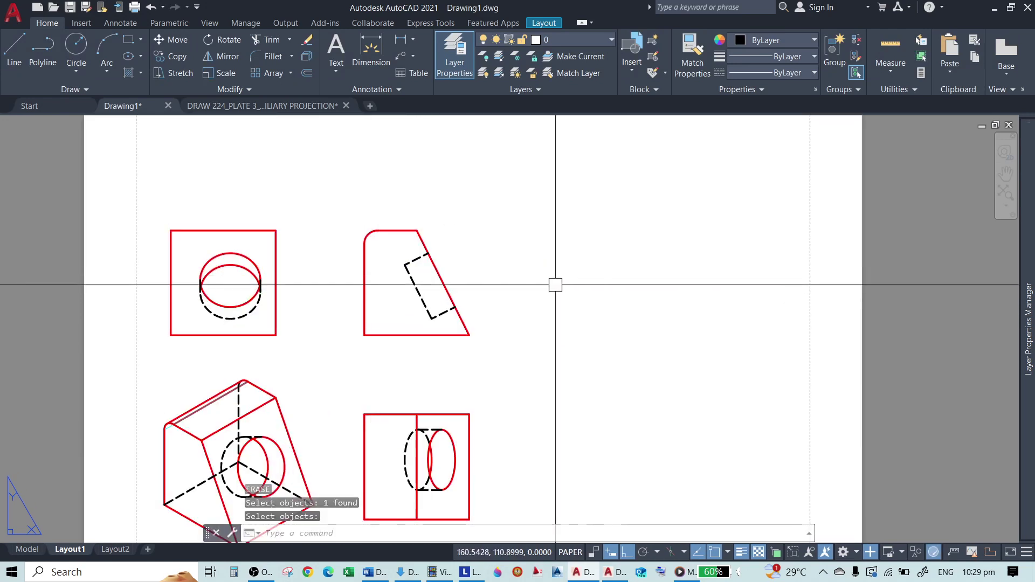
Move the projected view on the left of the base view horizontally to the base view's right side.
scroll(377, 280, "down", 3)
scroll(363, 301, "up", 1)
type("m")
key("Return")
left_click(388, 291)
key("Return")
left_click(348, 206)
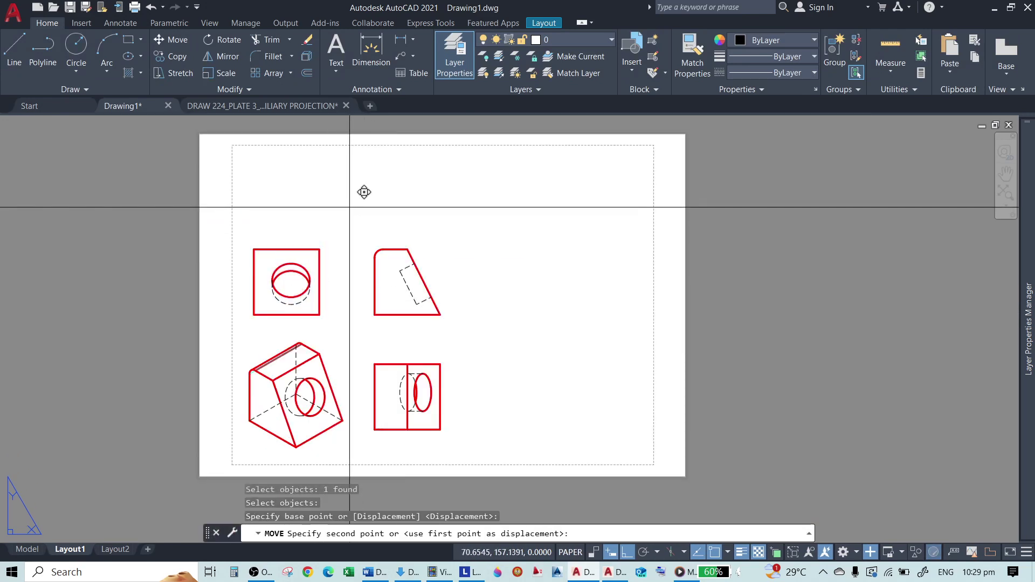
left_click(566, 215)
Move the projected view below the base view straight up to a position above the base view.
key("Return")
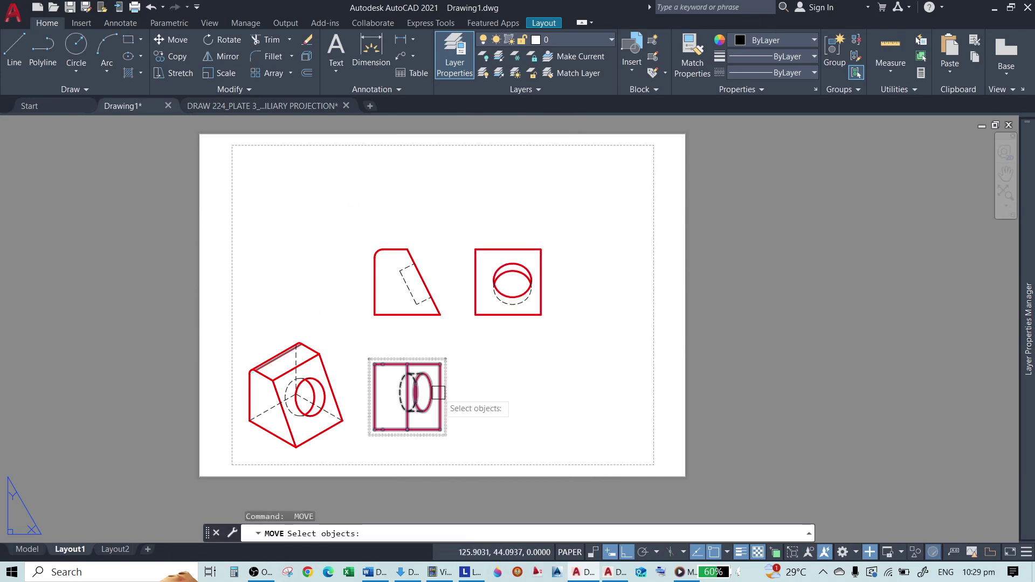
left_click(408, 394)
key("Return")
left_click(482, 439)
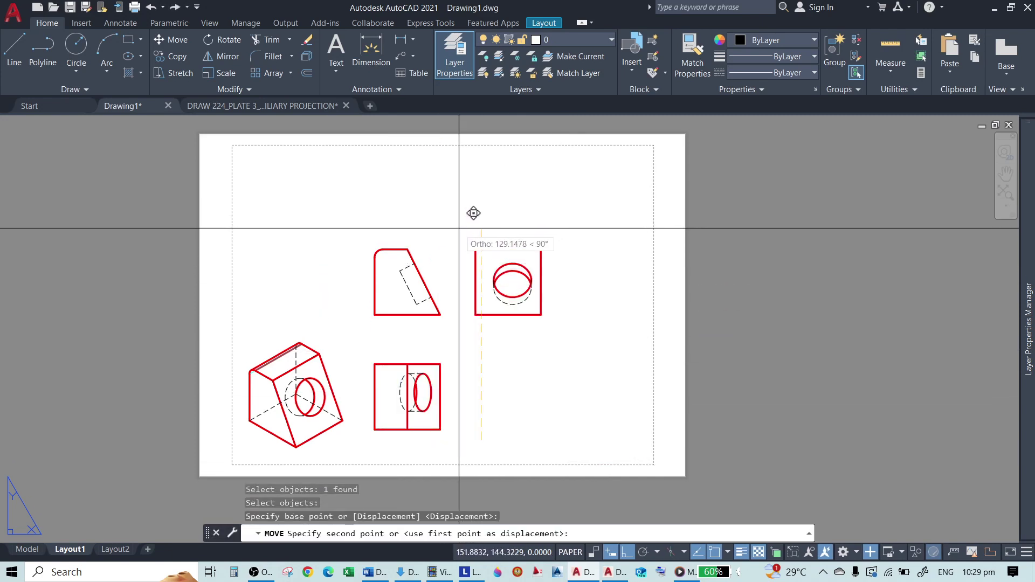
left_click(459, 231)
type(",")
key("Return")
left_click(526, 367)
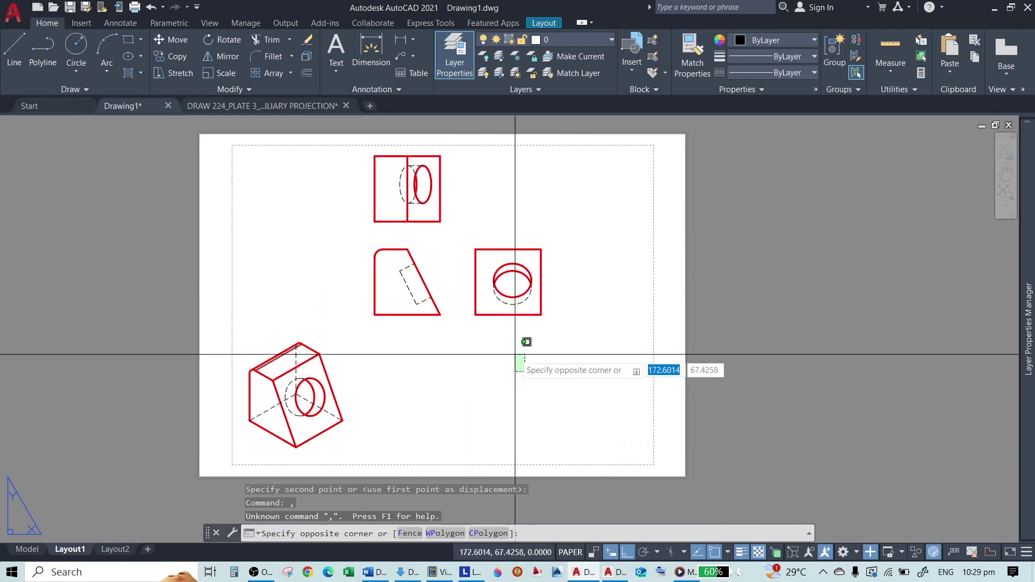
key("Escape")
key("Escape")
Move the base view and its two projected views together horizontally to the right on the sheet.
type("m")
key("Return")
left_click(537, 360)
left_click(377, 161)
key("Return")
left_click(529, 370)
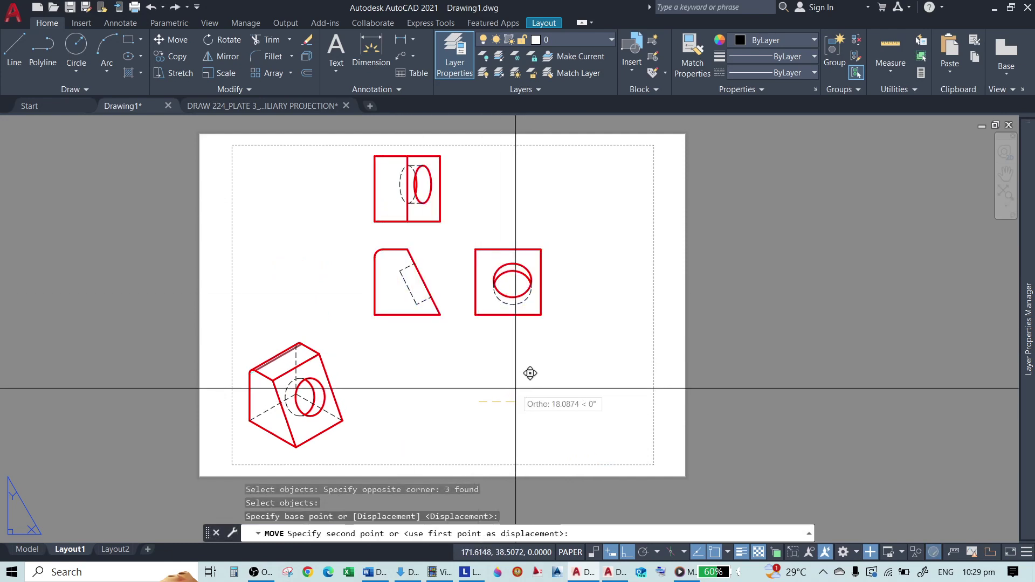
left_click(609, 387)
Move the base view and its two projected views together straight down on the sheet.
key("Return")
left_click(617, 393)
left_click(464, 189)
key("Return")
left_click(416, 223)
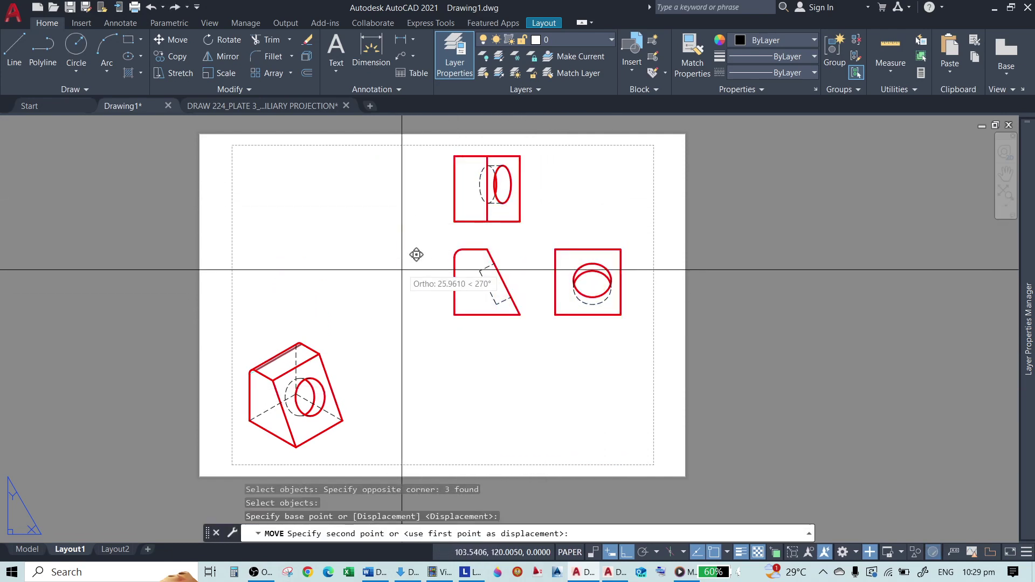
left_click(398, 289)
Shift the three orthographic views together slightly left, toward the isometric view.
key("Return")
left_click(606, 412)
left_click(416, 194)
key("Return")
left_click(562, 180)
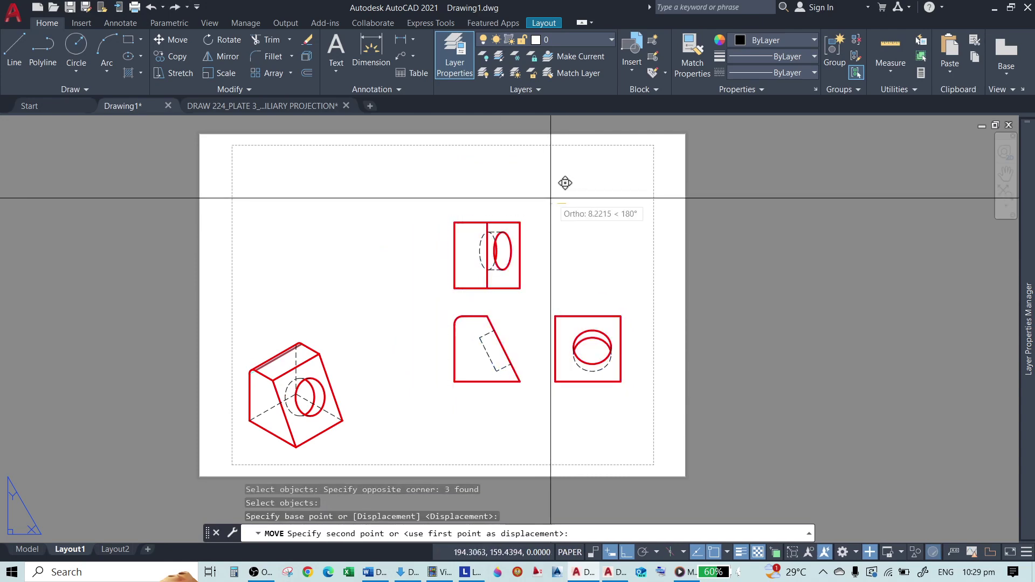
left_click(538, 191)
scroll(528, 348, "up", 2)
scroll(462, 350, "up", 3)
scroll(374, 340, "down", 3)
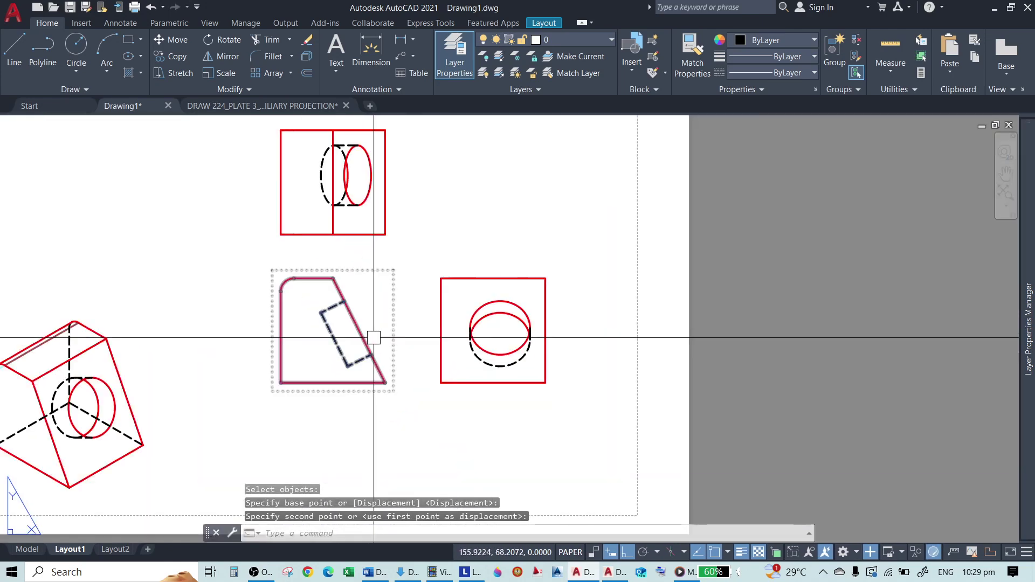
scroll(474, 302, "up", 4)
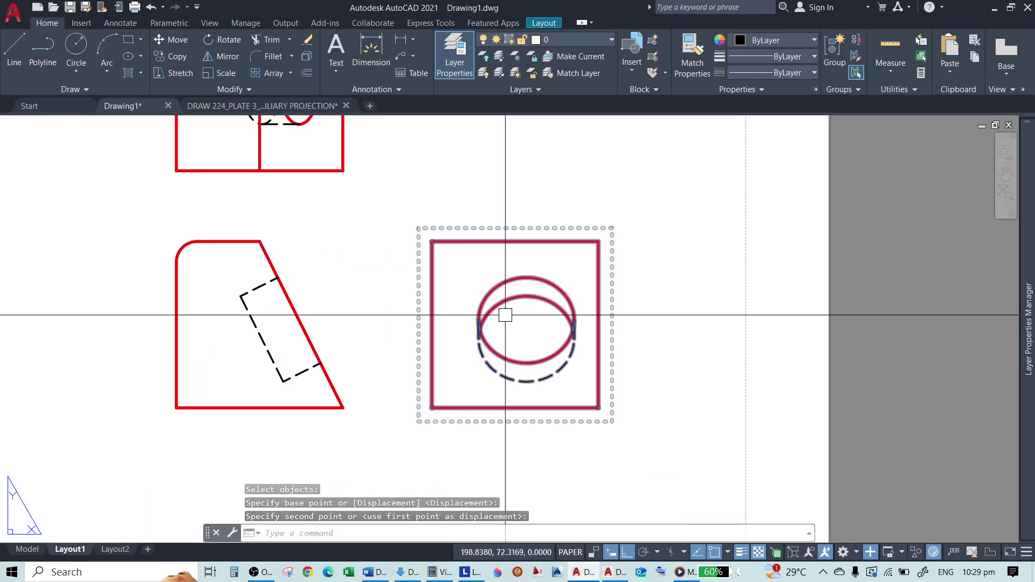
Set the isometric drawing view's hidden-line style to Visible lines.
scroll(538, 294, "down", 4)
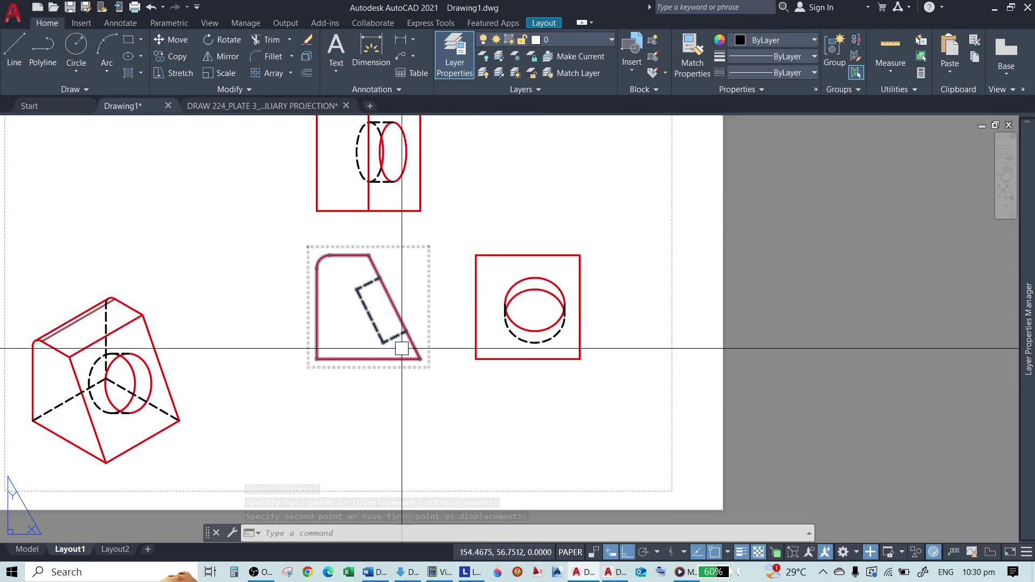
scroll(509, 242, "down", 2)
scroll(237, 317, "up", 2)
scroll(243, 335, "up", 5)
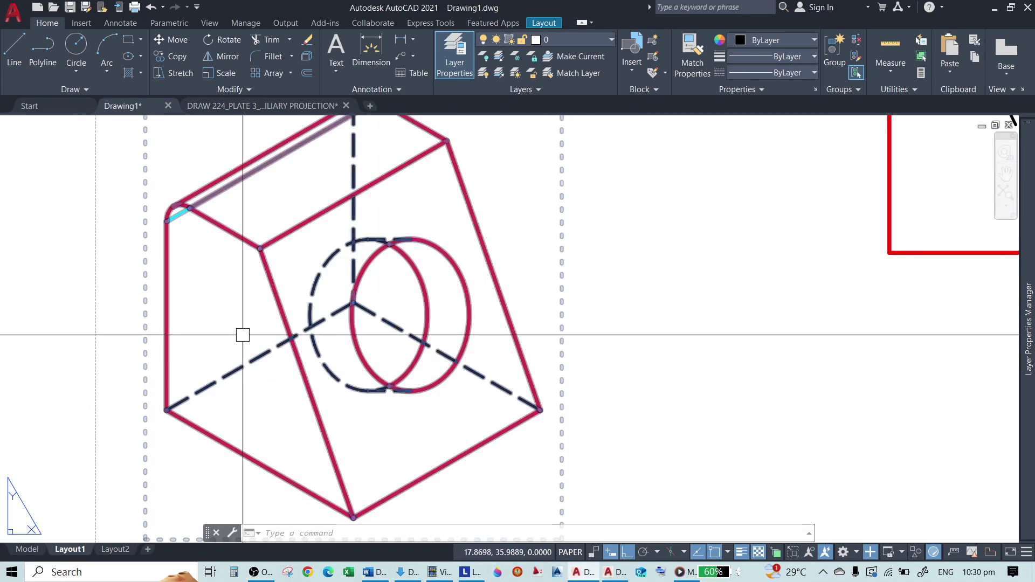
double_click(369, 241)
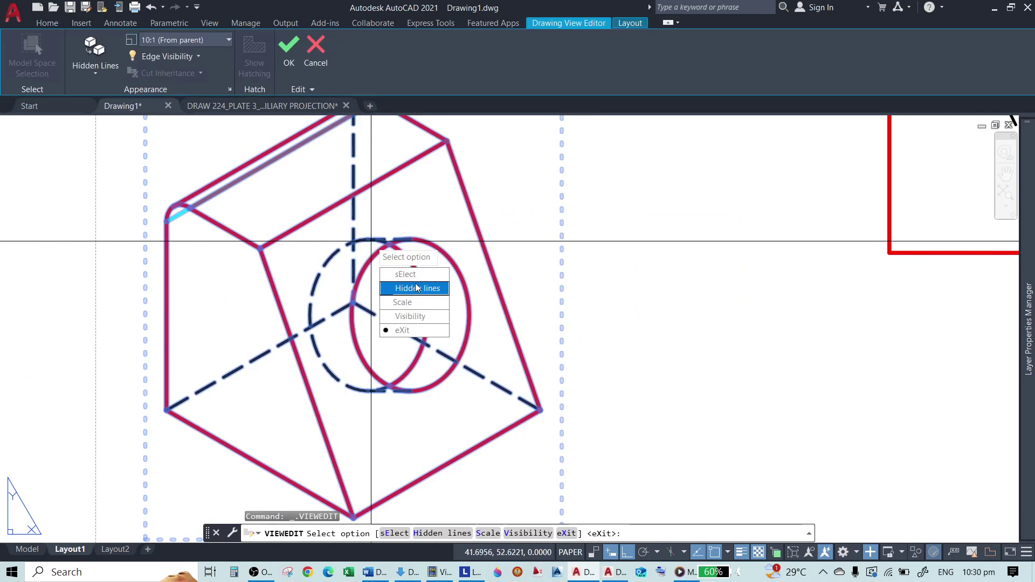
left_click(418, 289)
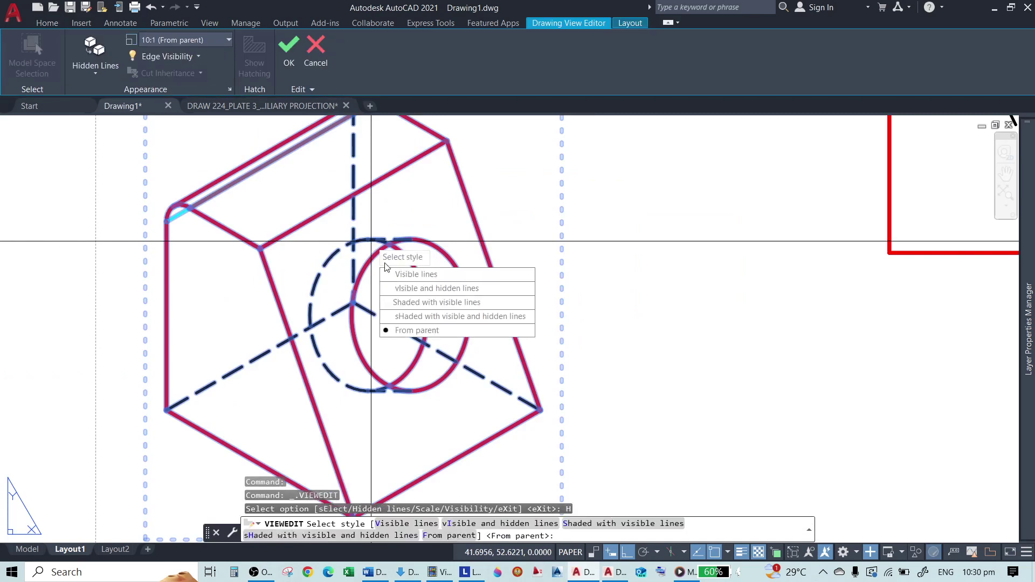
left_click(410, 276)
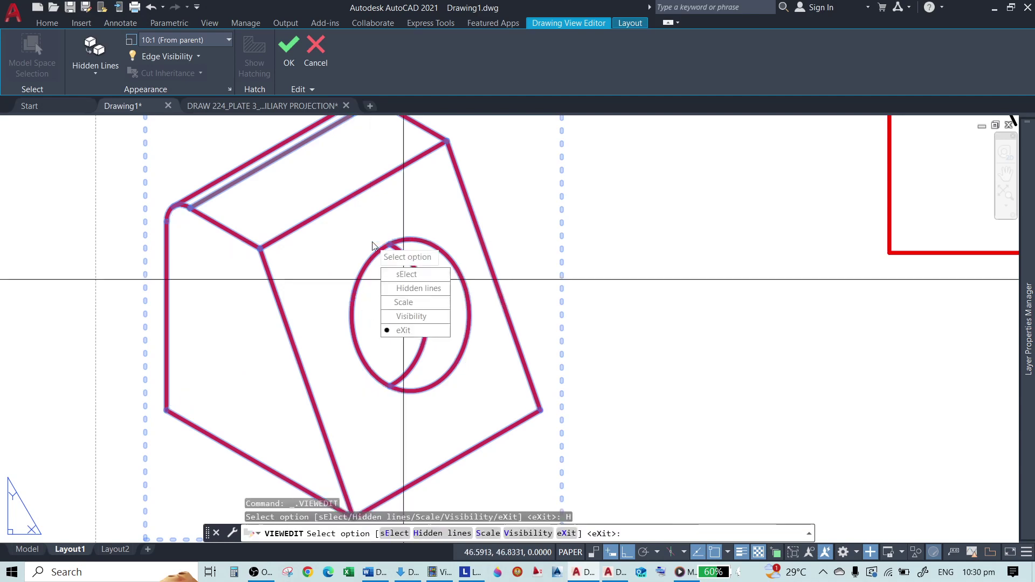
key("Return")
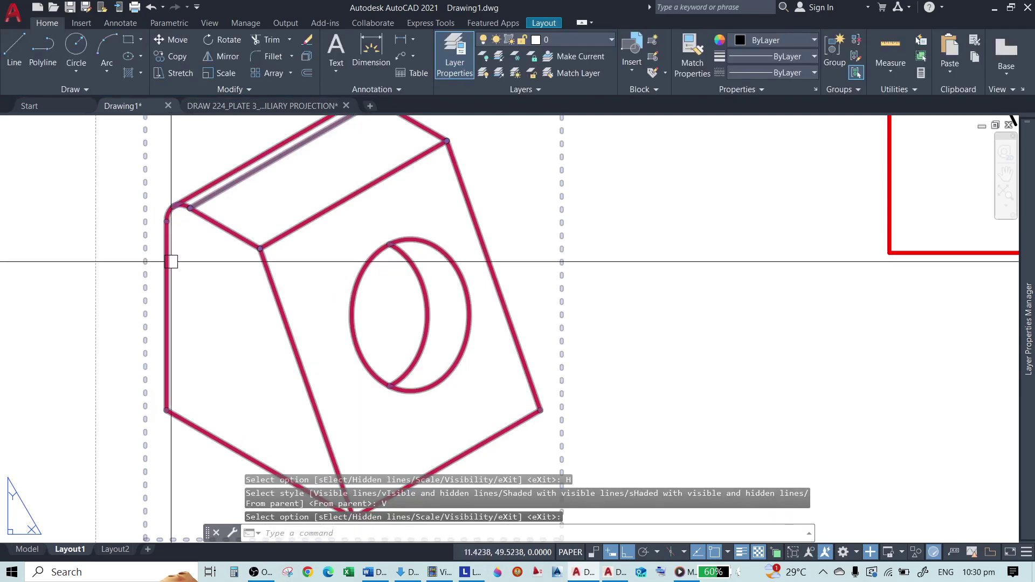
Examine the isometric view's outline, rounded edge and circular recess up close, comparing them with the orthographic views.
scroll(318, 248, "up", 4)
scroll(80, 188, "up", 2)
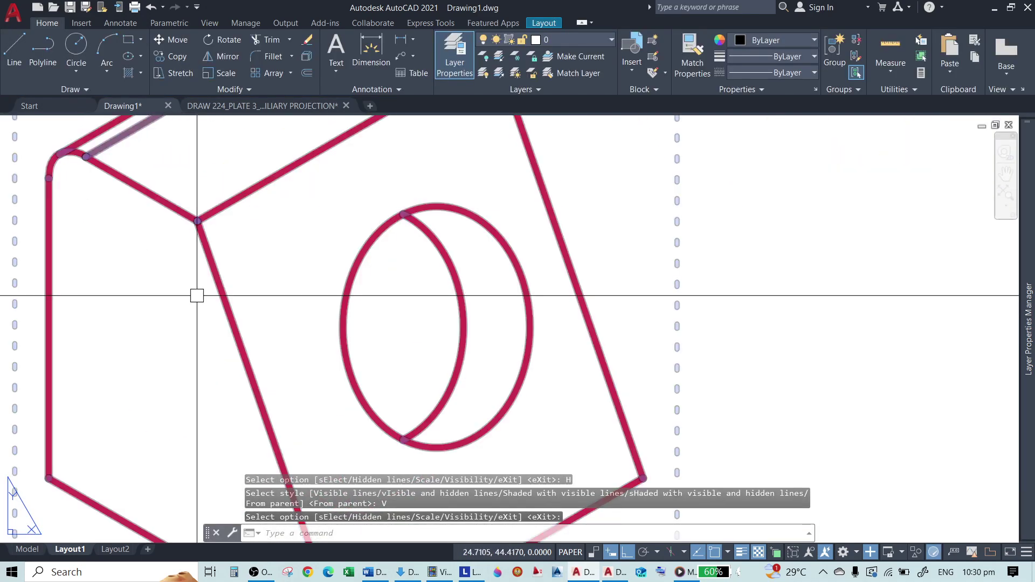
scroll(344, 292, "down", 4)
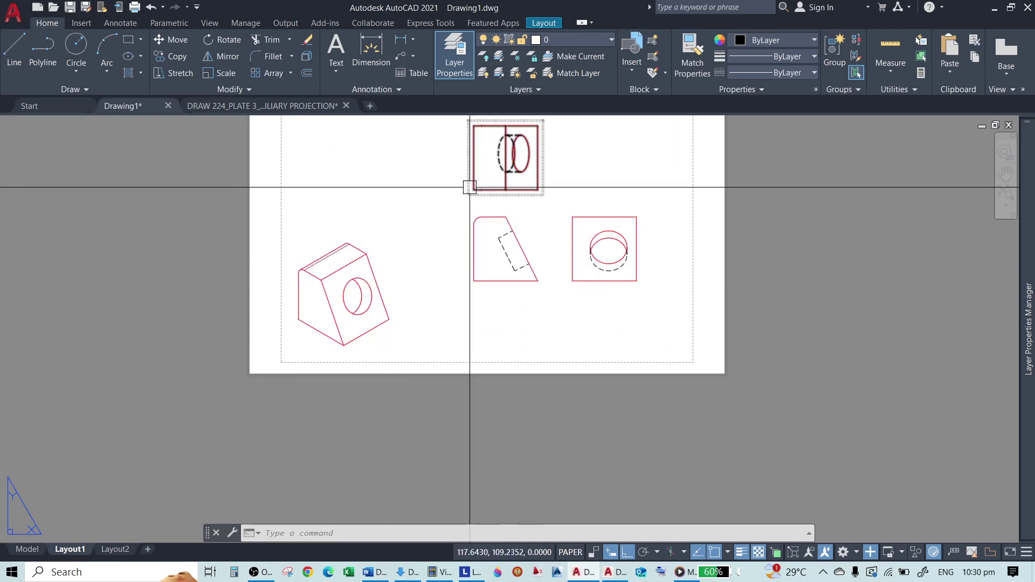
mouse_move(470, 187)
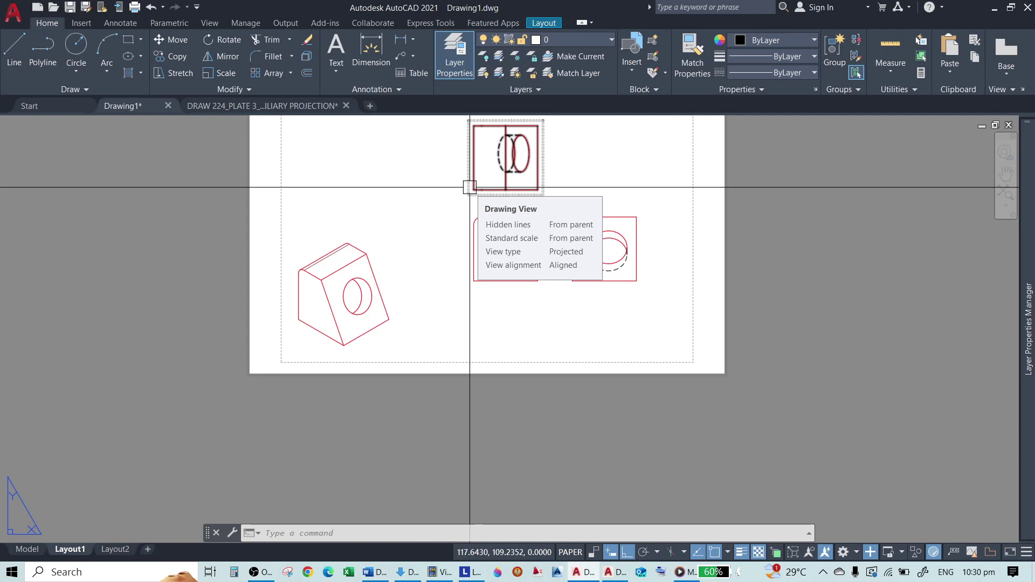
scroll(307, 285, "up", 6)
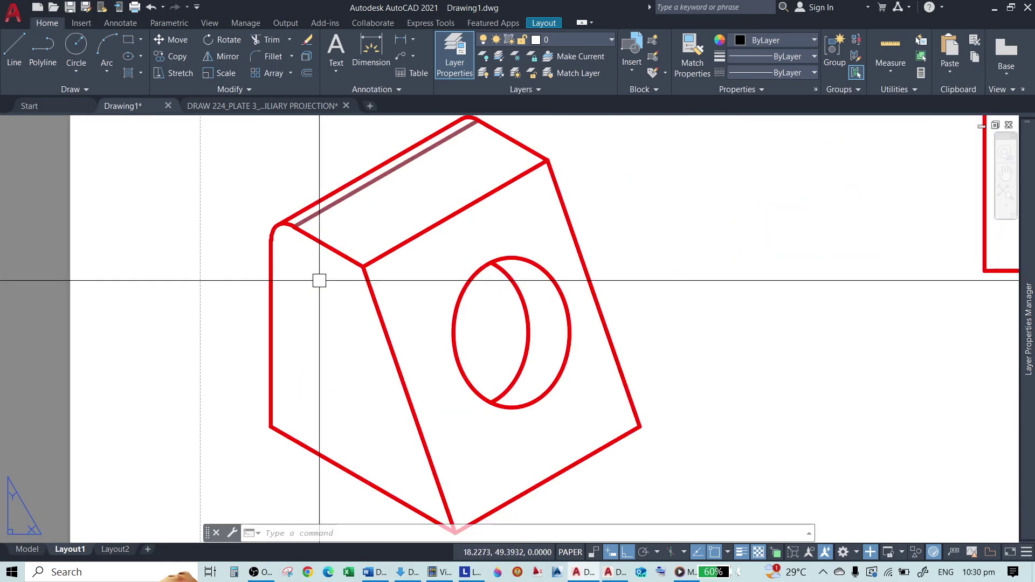
key("ctrl+a")
scroll(377, 261, "up", 4)
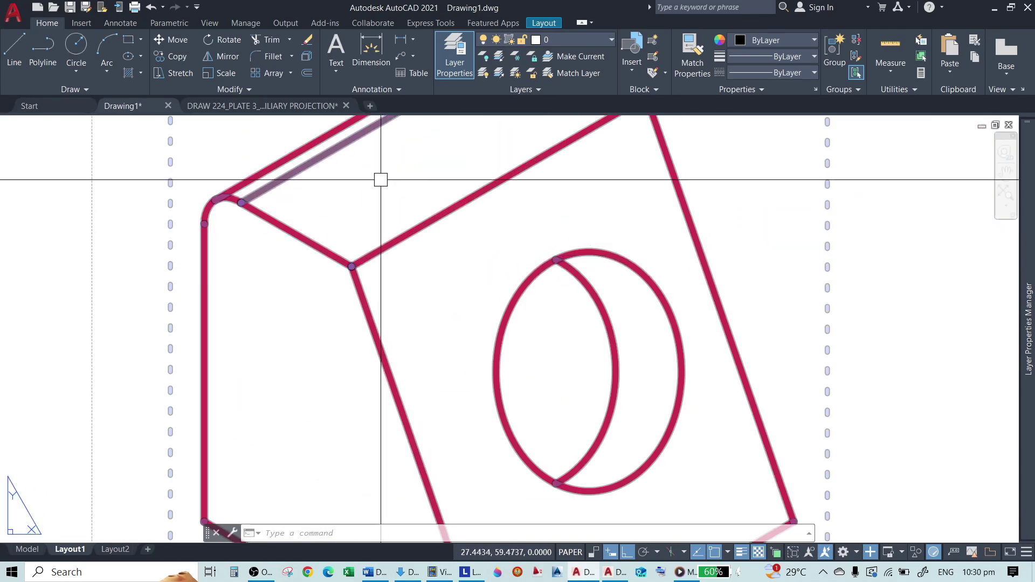
key("Escape")
scroll(259, 240, "down", 2)
scroll(520, 178, "down", 3)
scroll(455, 199, "up", 5)
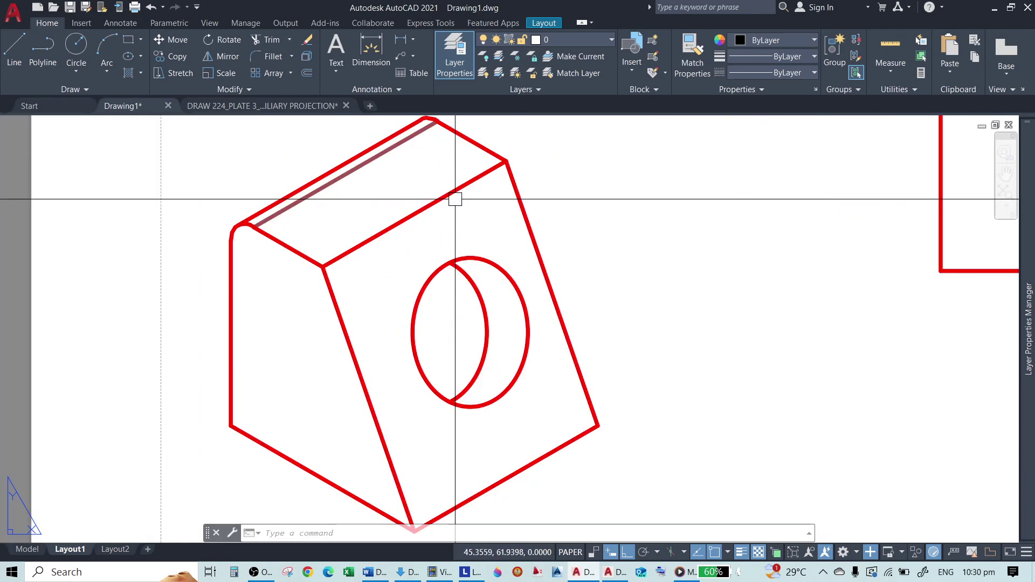
key("ctrl+a")
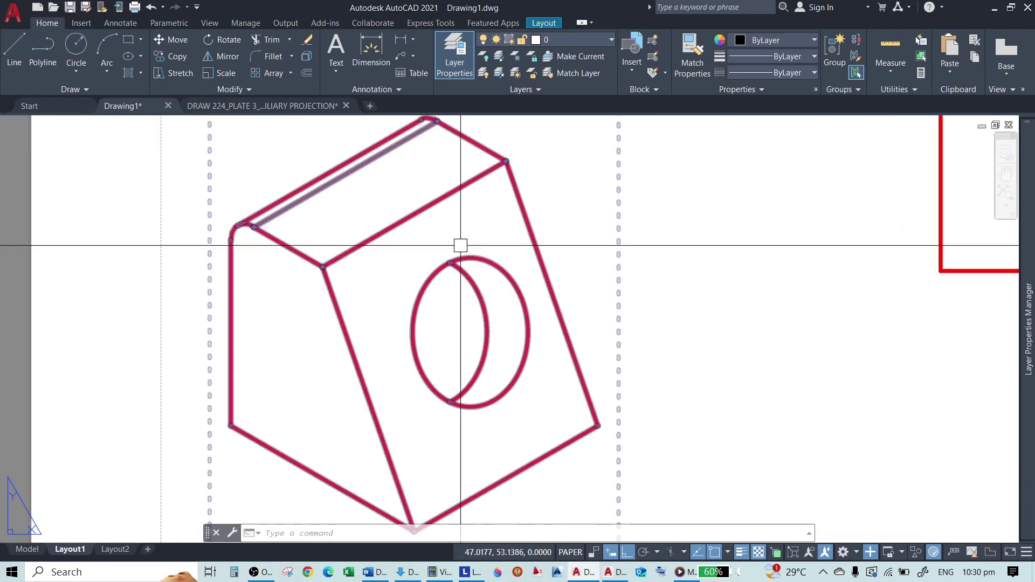
scroll(277, 226, "up", 2)
scroll(329, 223, "down", 5)
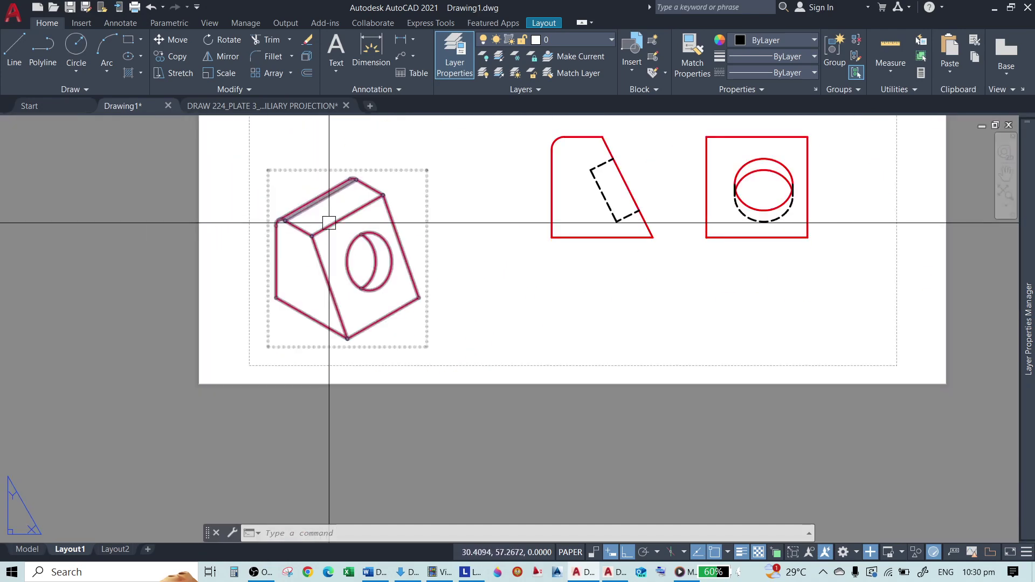
scroll(328, 222, "up", 3)
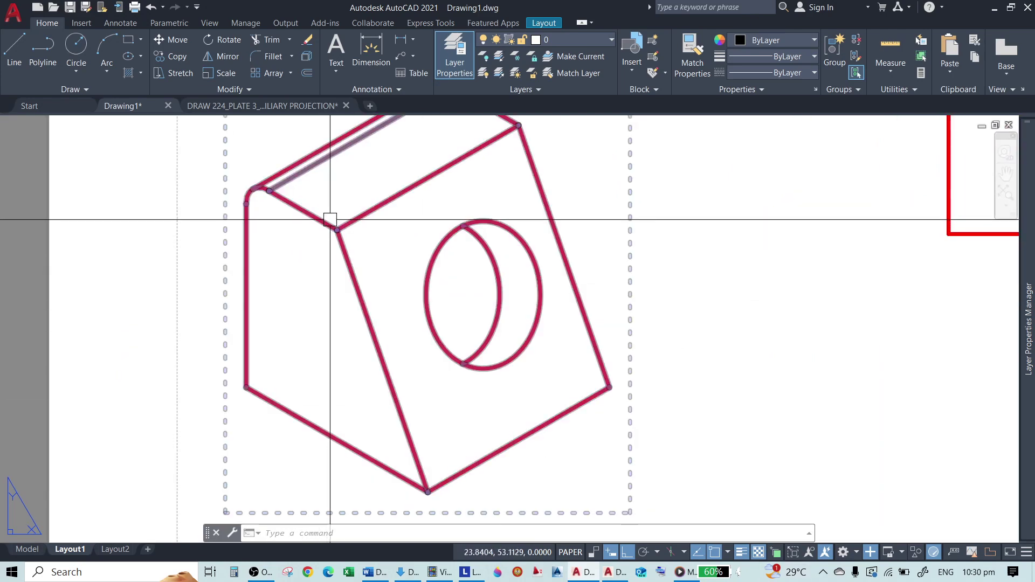
scroll(330, 226, "up", 3)
scroll(273, 178, "down", 2)
key("Escape")
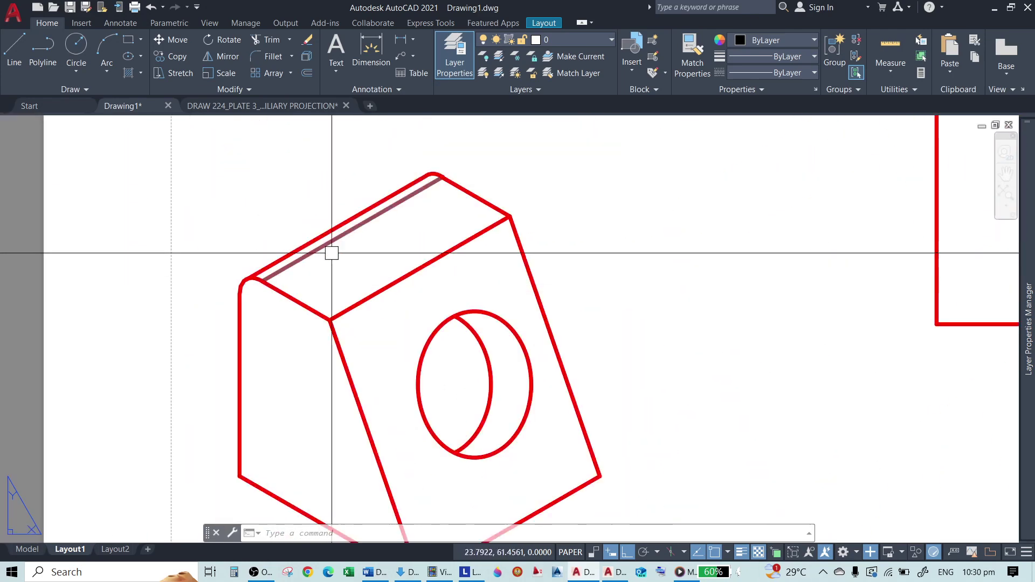
scroll(432, 178, "up", 4)
scroll(539, 183, "down", 4)
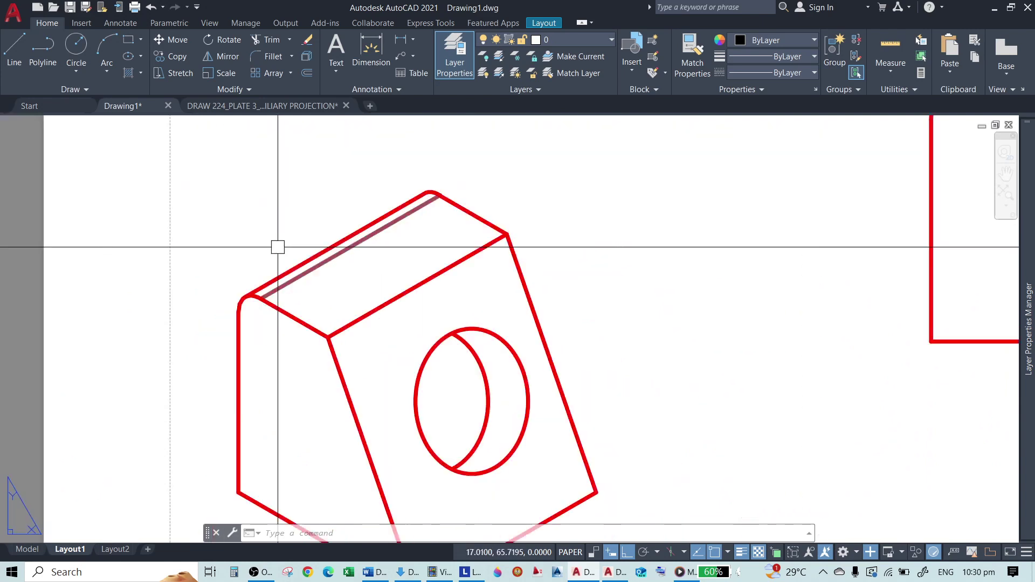
scroll(280, 248, "down", 3)
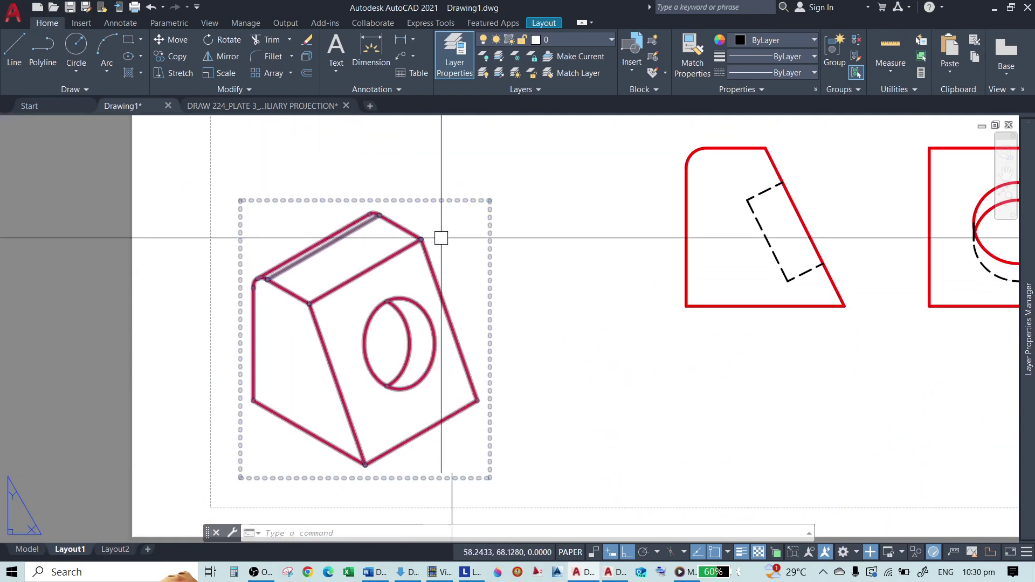
scroll(331, 280, "down", 6)
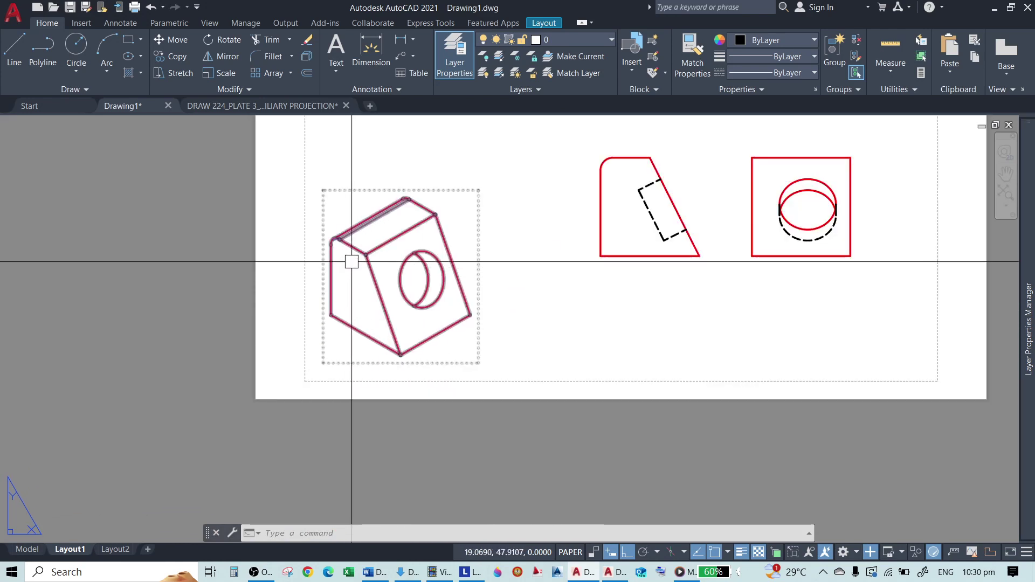
scroll(407, 229, "up", 10)
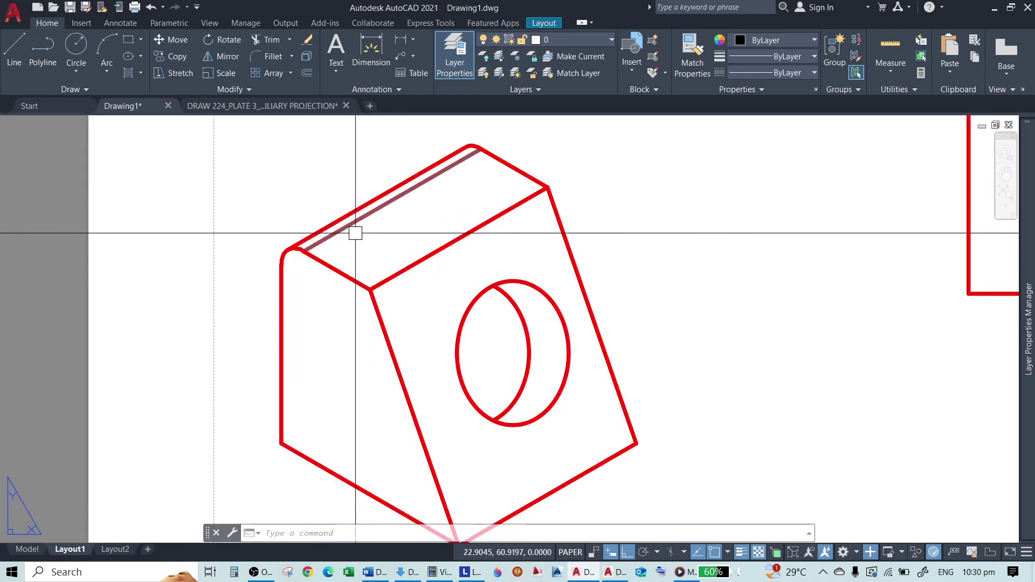
scroll(248, 289, "down", 6)
scroll(270, 270, "up", 2)
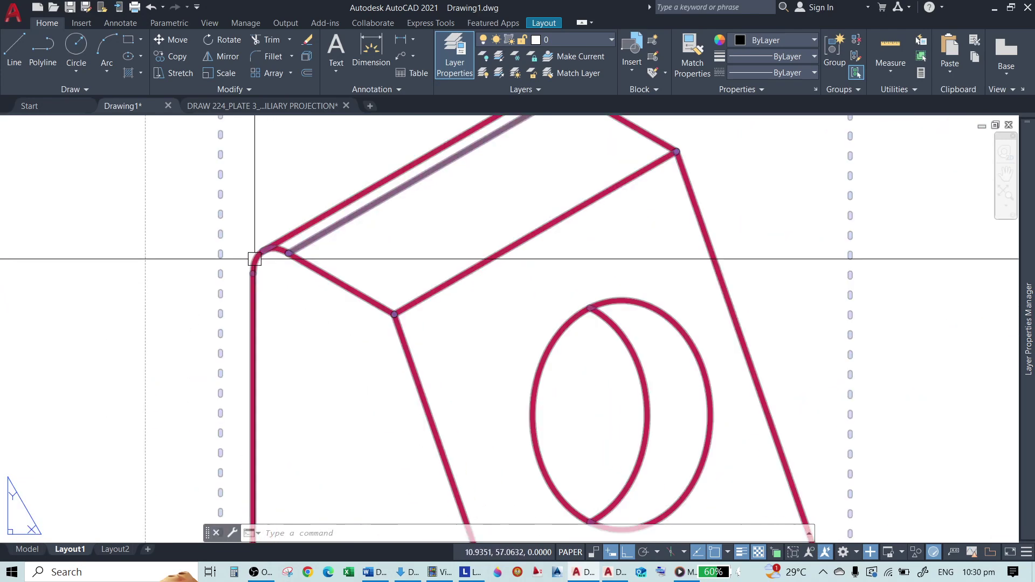
scroll(296, 232, "down", 2)
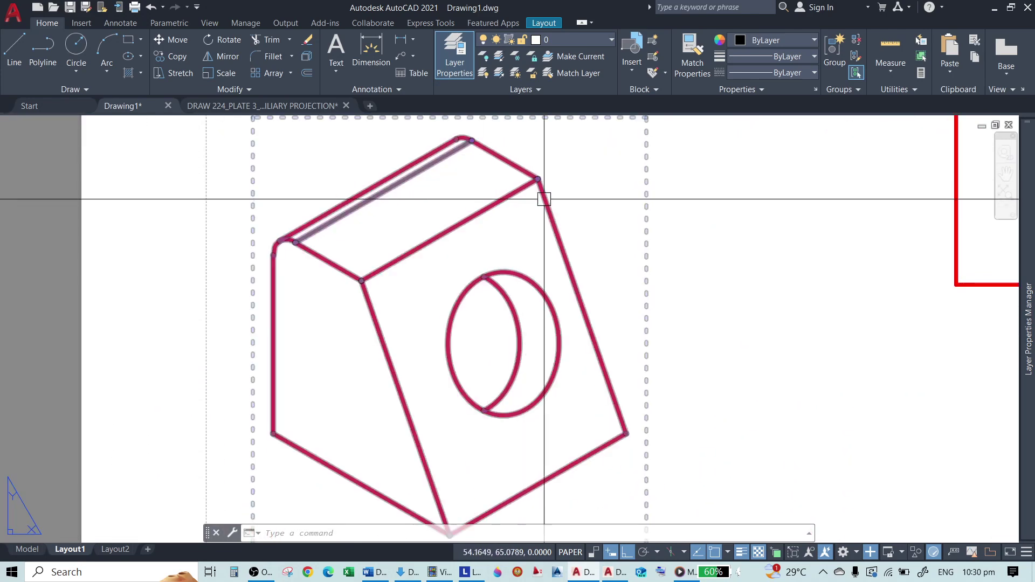
scroll(612, 387, "down", 2)
scroll(464, 486, "up", 2)
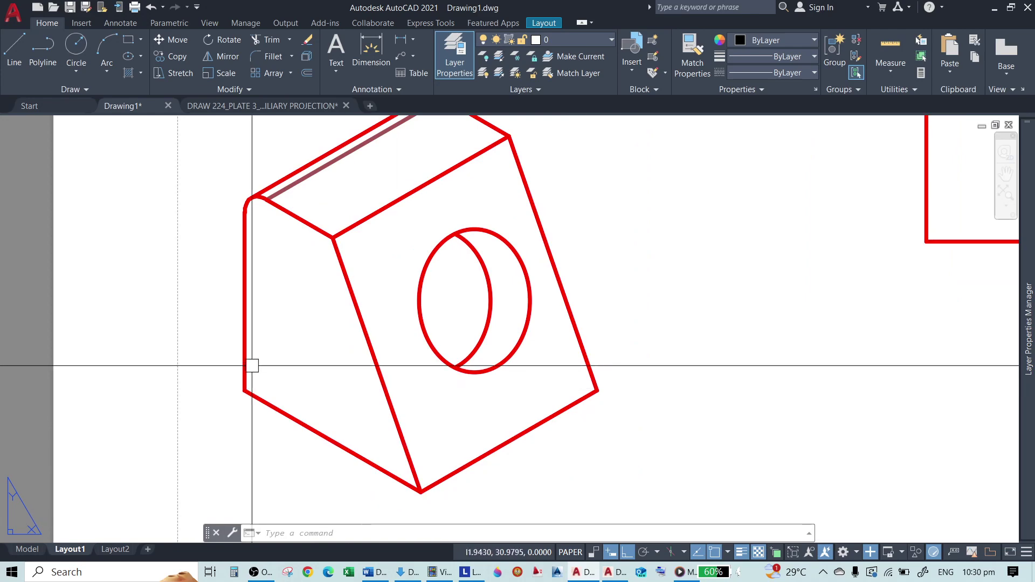
scroll(423, 284, "down", 2)
scroll(484, 305, "down", 3)
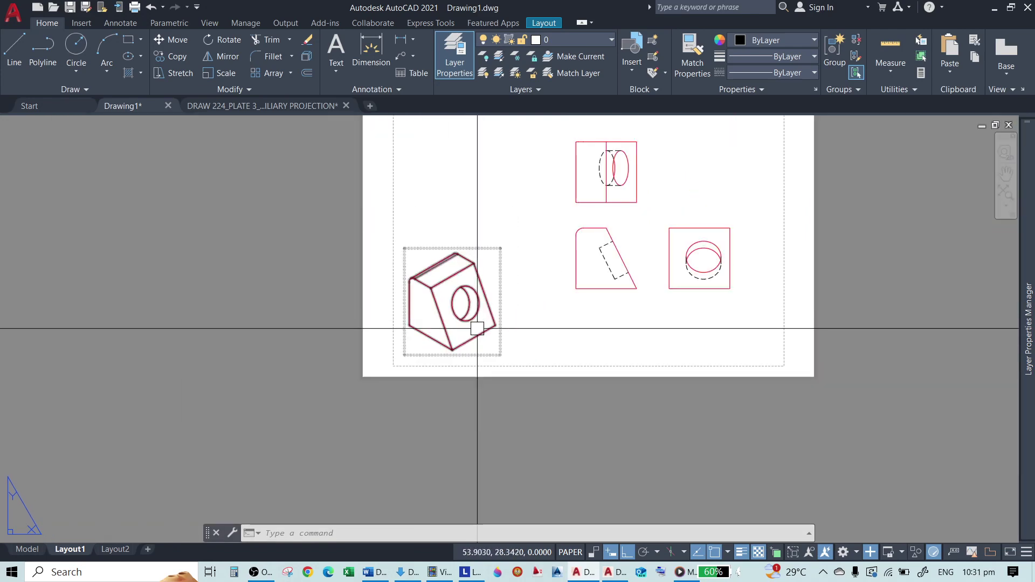
Review how the isometric view and the three orthographic views are arranged on the sheet.
scroll(529, 347, "up", 2)
scroll(540, 339, "down", 4)
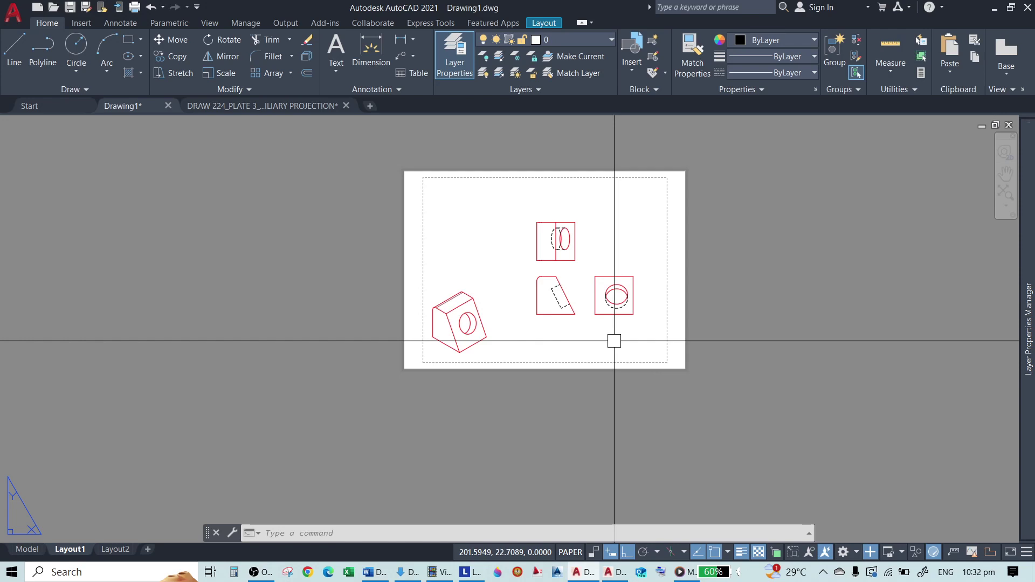
scroll(481, 332, "up", 4)
left_click(459, 243)
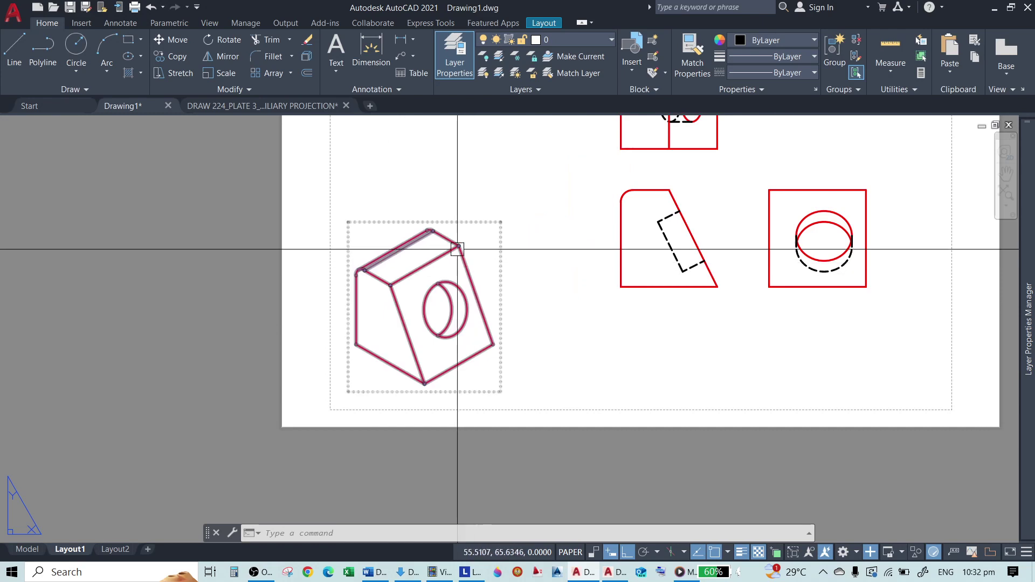
scroll(412, 311, "down", 5)
scroll(442, 250, "up", 3)
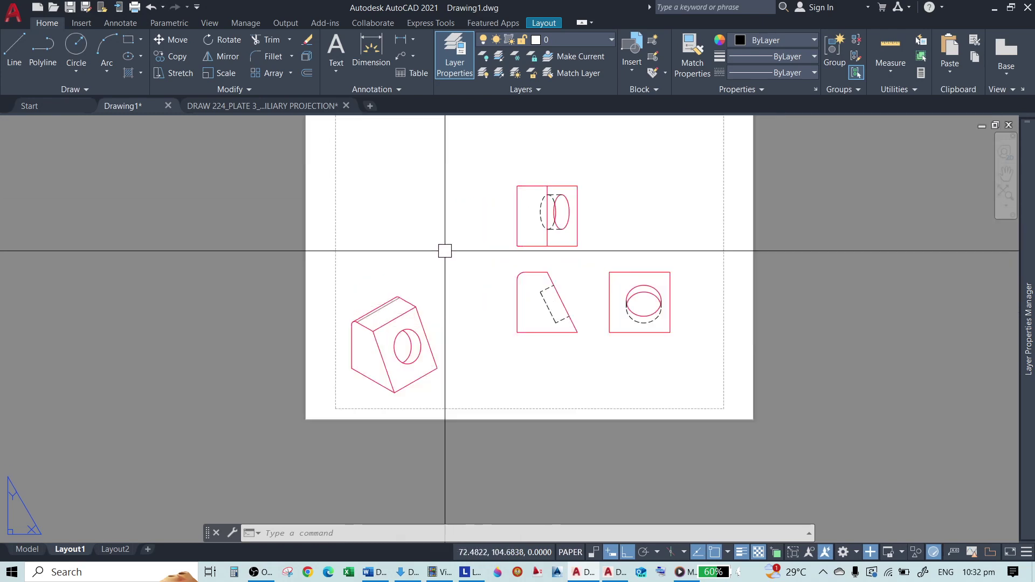
key("Escape")
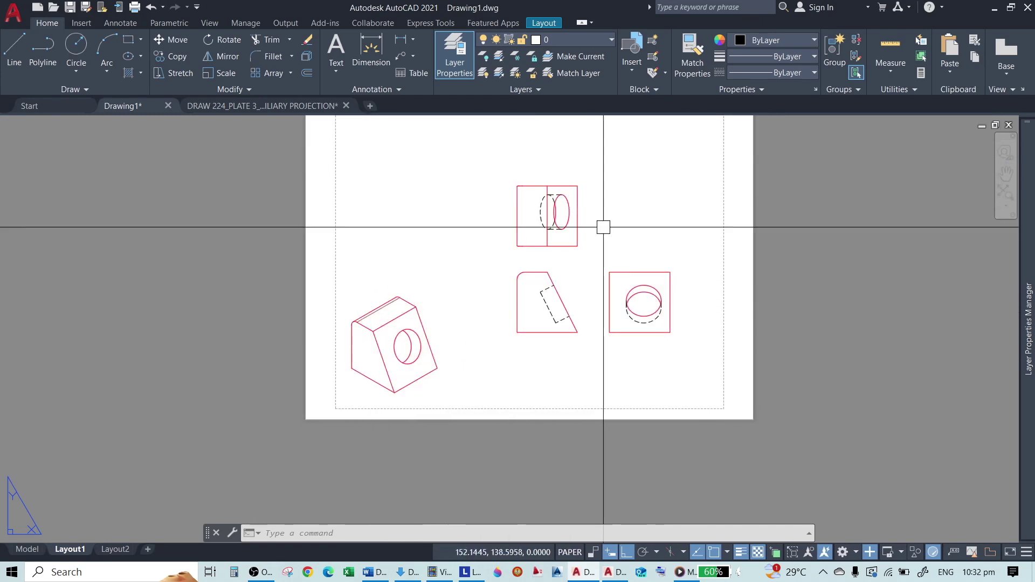
scroll(575, 232, "down", 2)
scroll(507, 233, "up", 2)
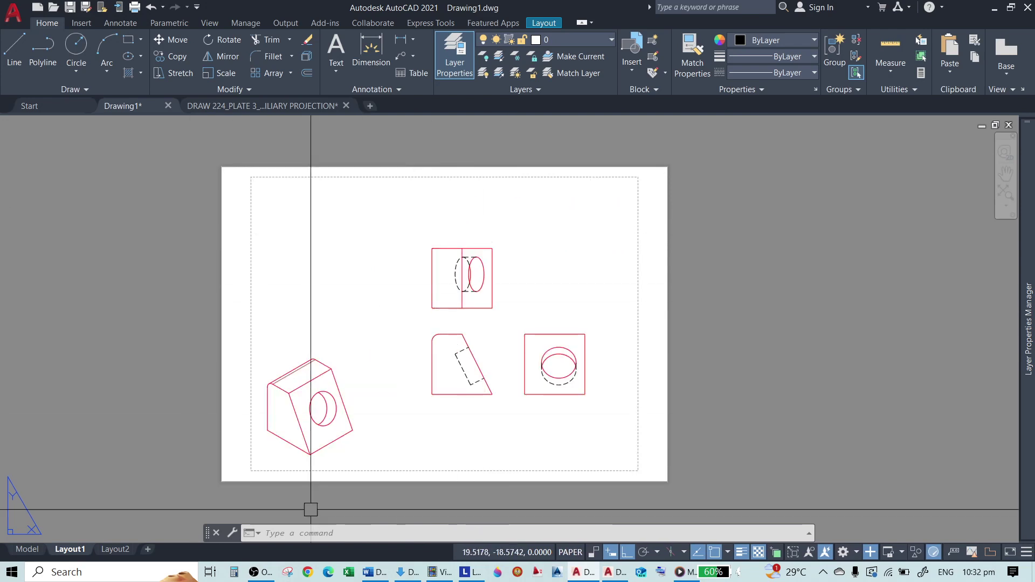
Move the isometric view straight up by about 45 units on the sheet.
left_click(316, 376)
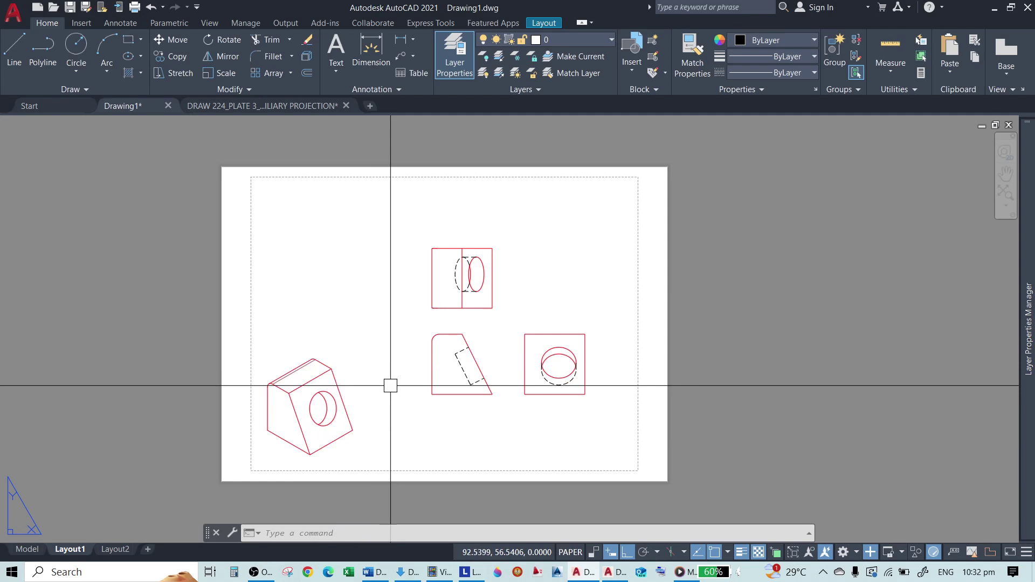
type("m")
key("Return")
left_click(348, 400)
key("Return")
left_click(385, 379)
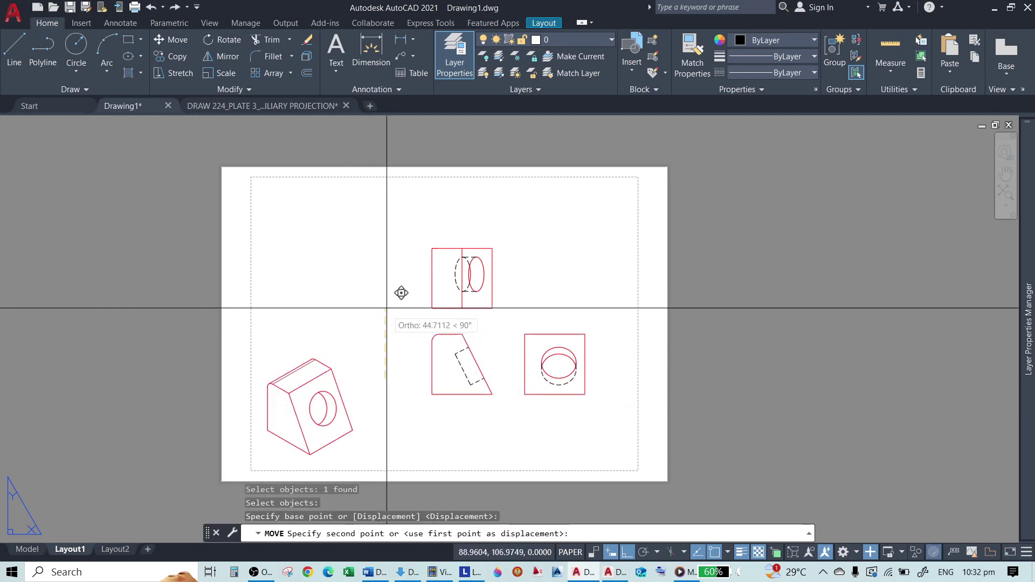
left_click(387, 306)
Move the isometric view horizontally to the right, closer to the orthographic views.
key("Return")
left_click(342, 324)
key("Return")
left_click(353, 232)
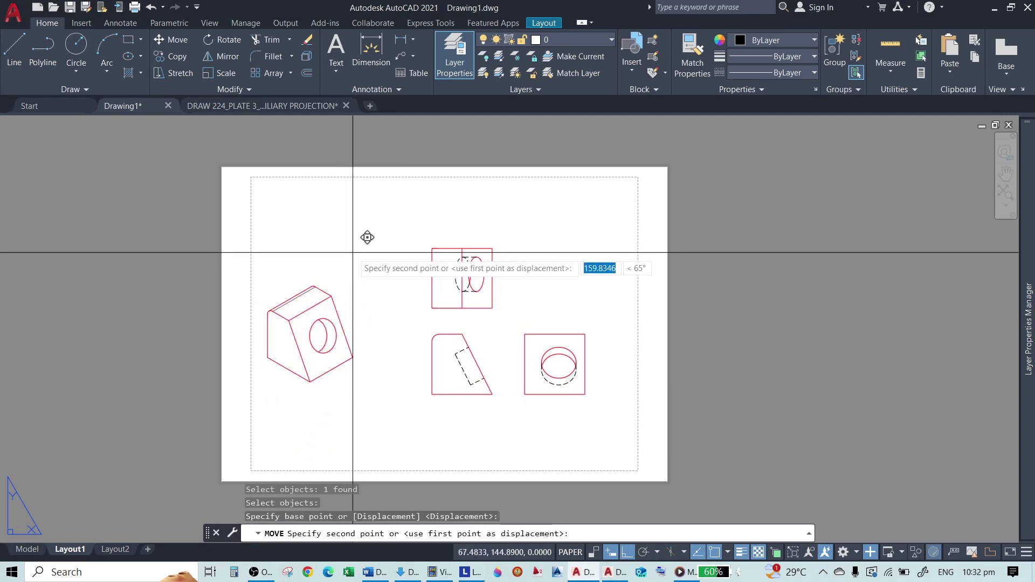
left_click(389, 231)
left_click(554, 396)
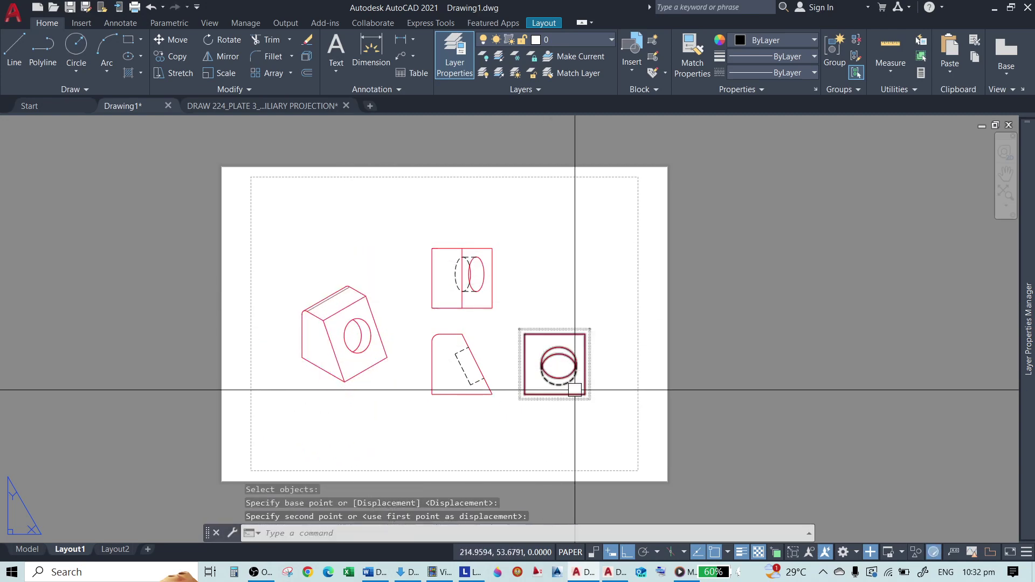
scroll(571, 393, "up", 2)
scroll(393, 323, "down", 4)
scroll(421, 273, "up", 8)
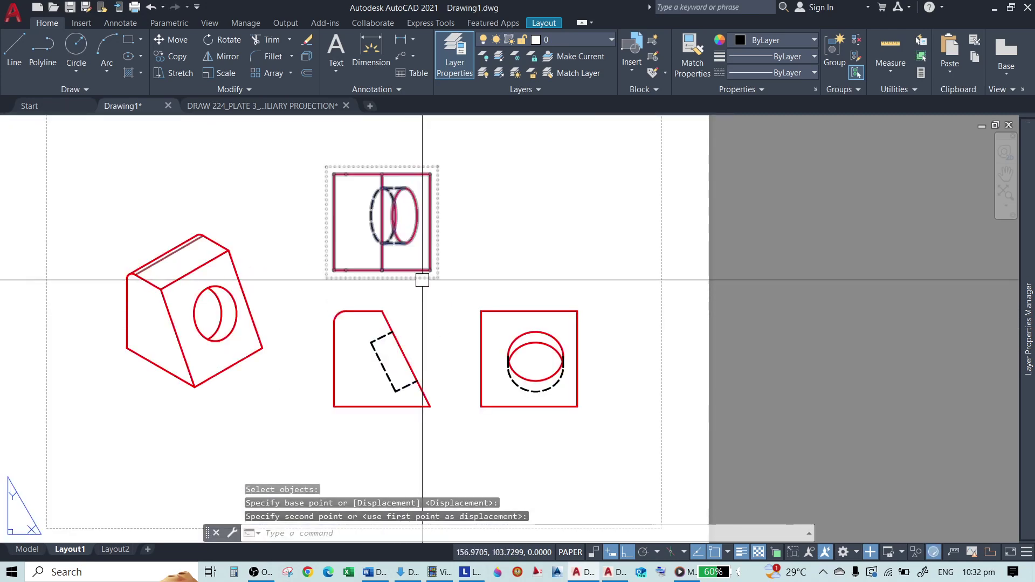
scroll(512, 301, "down", 6)
scroll(381, 293, "up", 2)
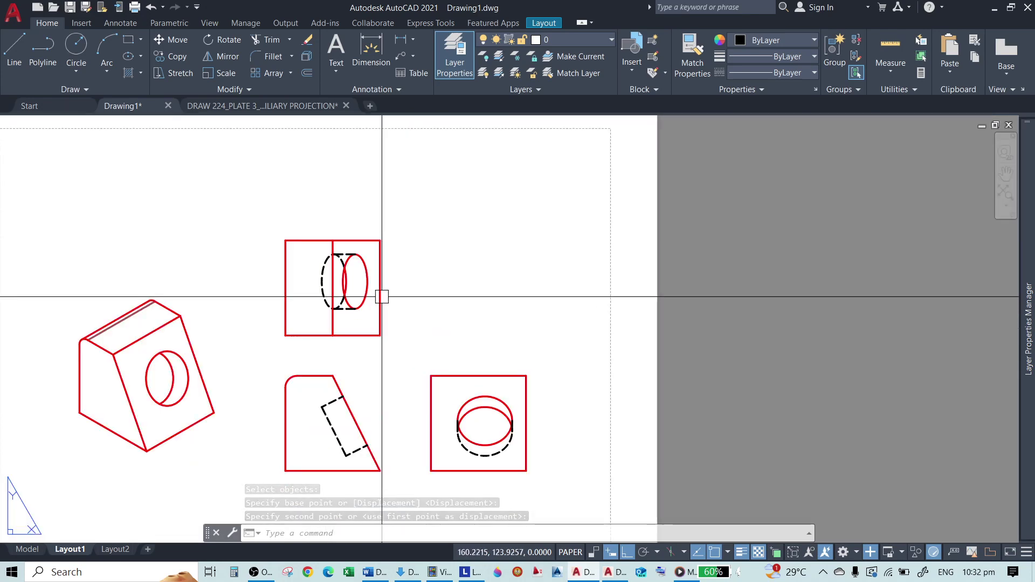
Examine the outlines and dashed recess lines of the top and front views up close, comparing them with the side view.
left_click(384, 296)
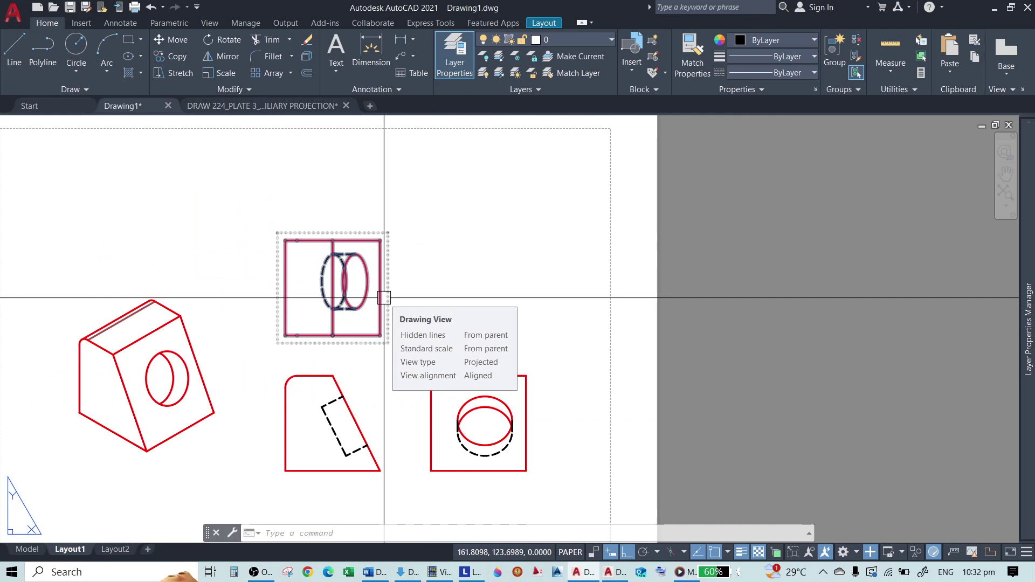
key("Escape")
scroll(228, 221, "up", 4)
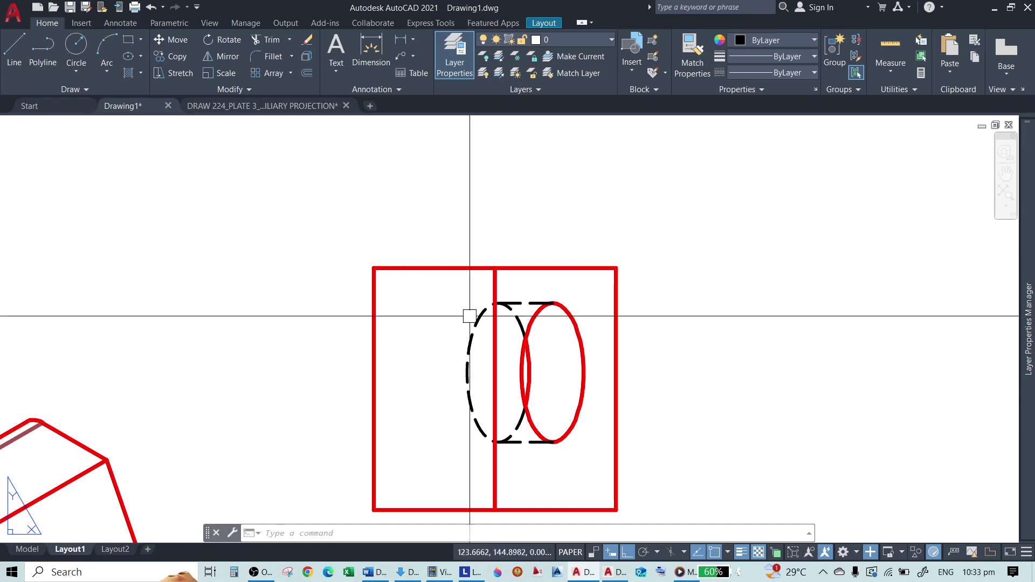
scroll(376, 218, "down", 4)
left_click(372, 227)
left_click(418, 432)
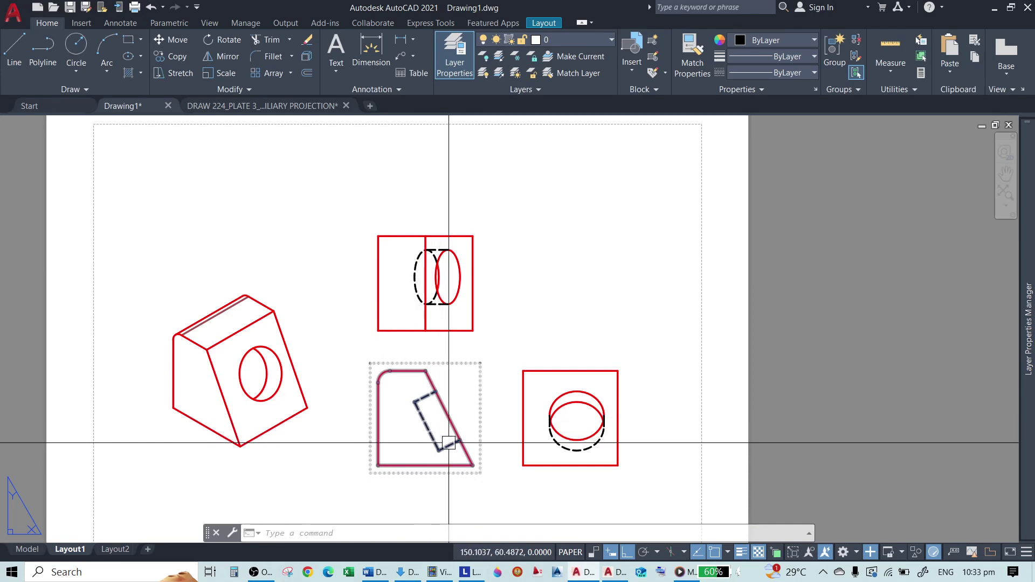
scroll(439, 432, "up", 4)
key("Escape")
left_click(423, 310)
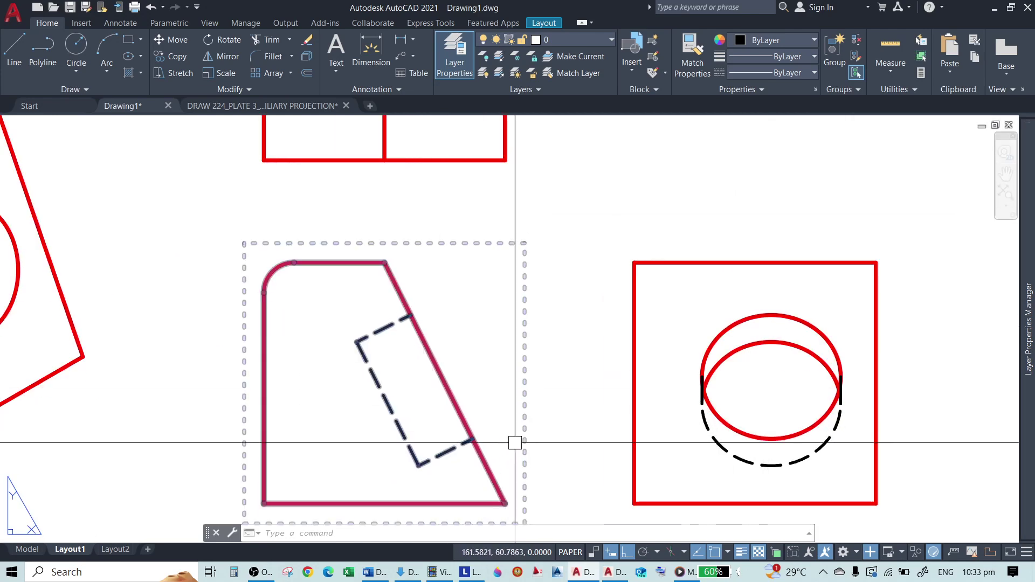
key("Escape")
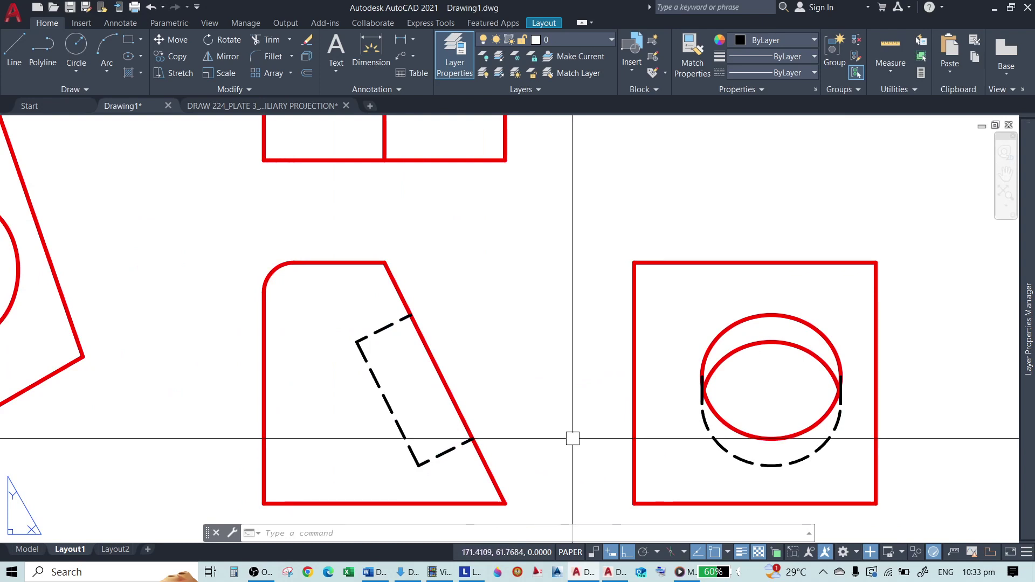
left_click(543, 316)
left_click(552, 311)
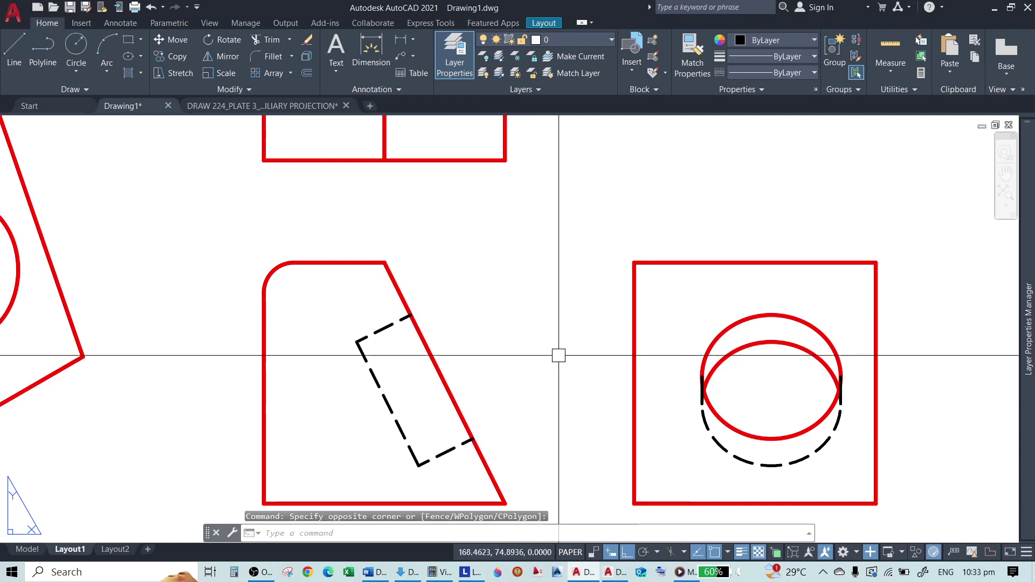
left_click(559, 315)
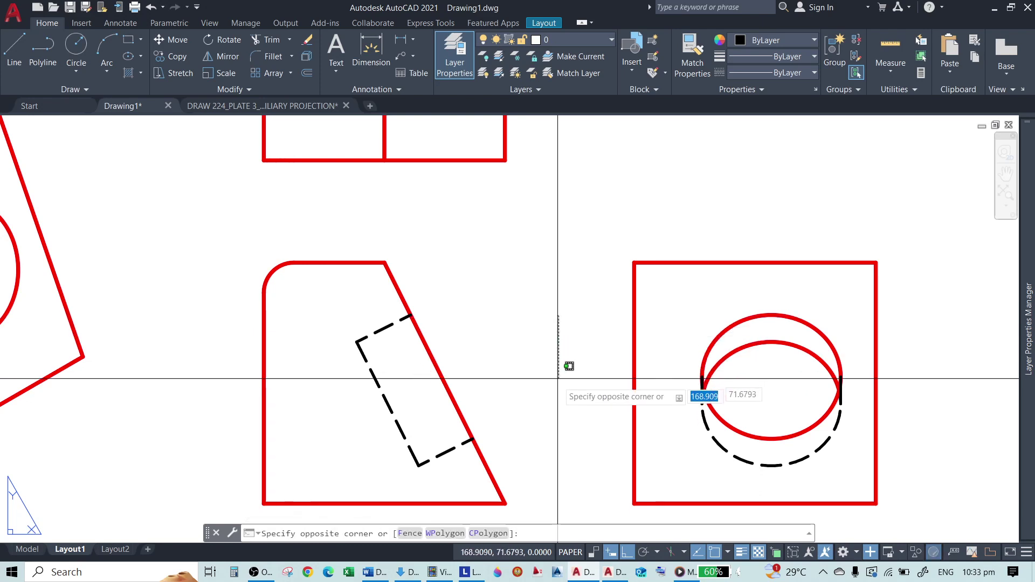
left_click(561, 439)
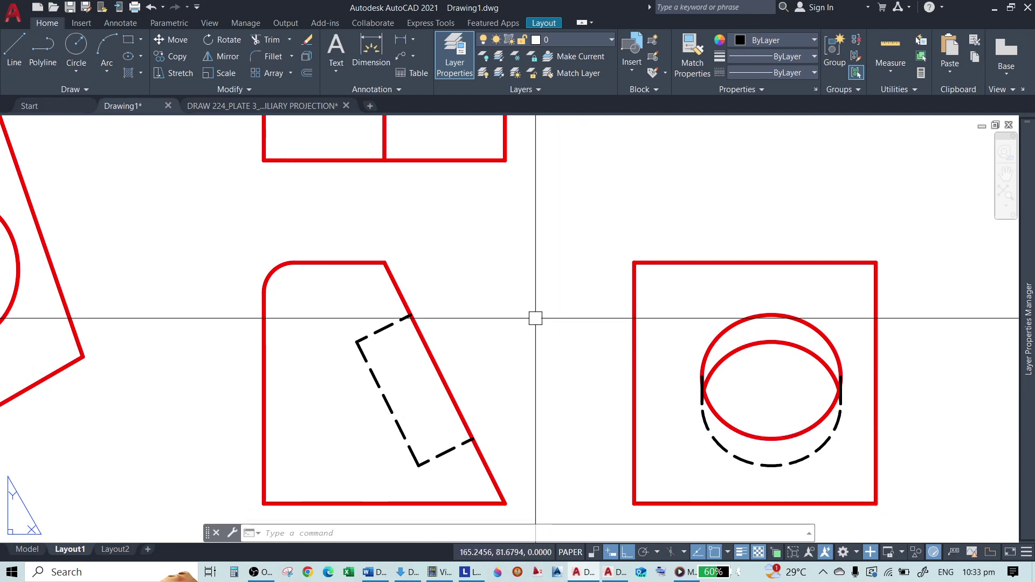
Compare the isometric view's rounded edge and recess with how they are represented in the orthographic views.
scroll(584, 384, "down", 4)
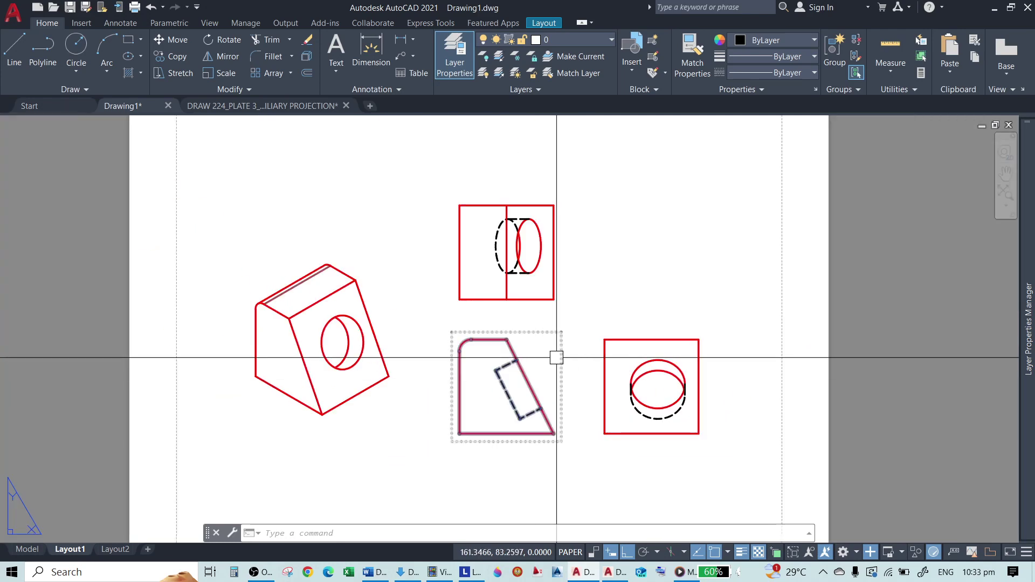
scroll(308, 330, "up", 2)
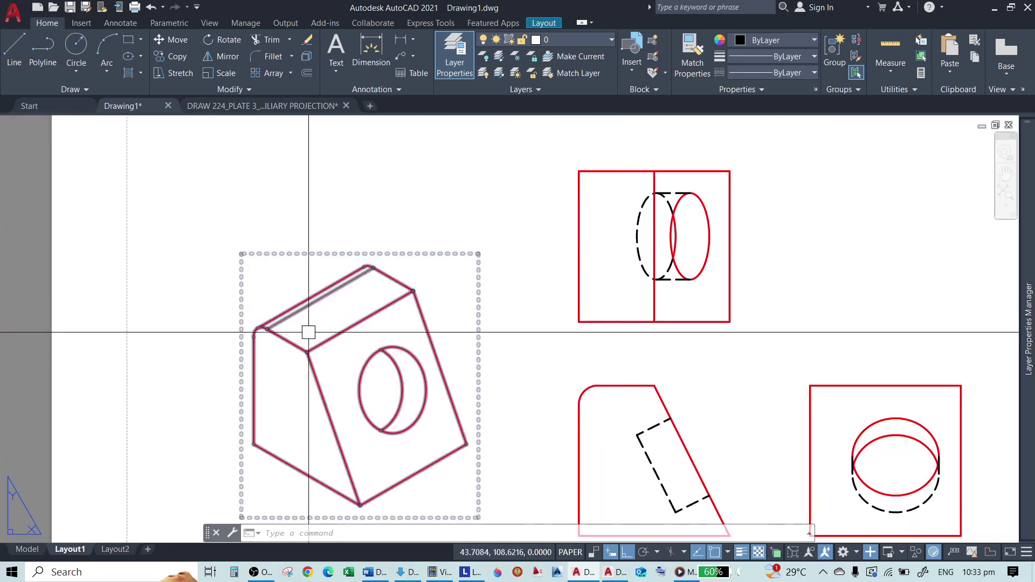
scroll(241, 291, "down", 4)
scroll(439, 323, "up", 2)
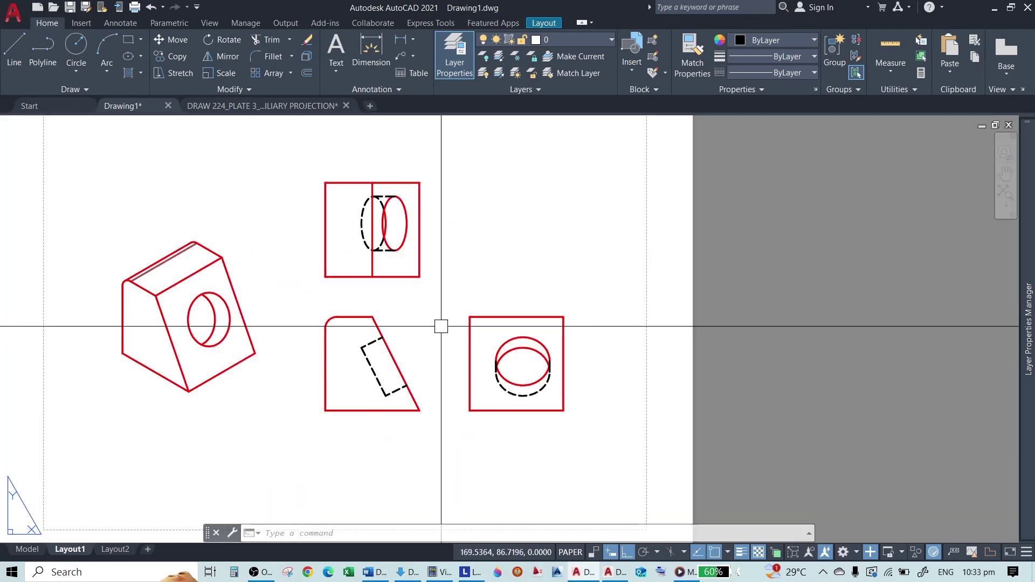
scroll(462, 296, "up", 6)
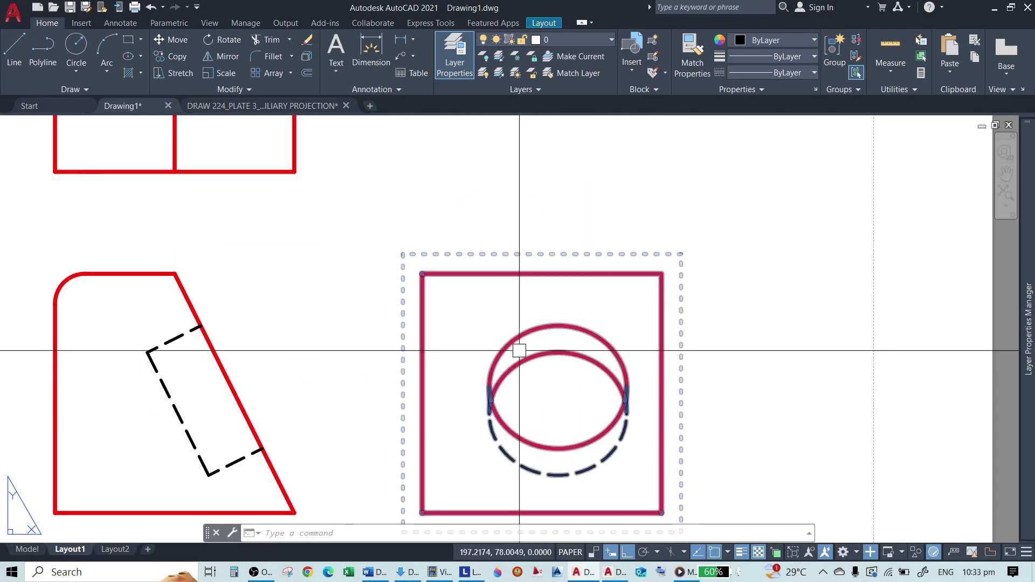
scroll(430, 284, "down", 2)
scroll(449, 294, "down", 4)
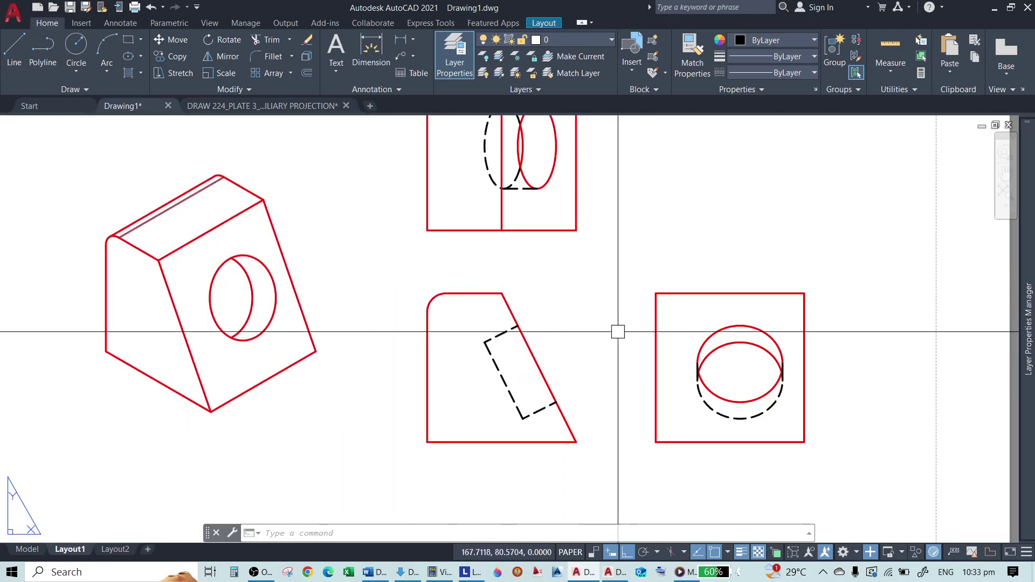
Edit the top view's edge visibility to display tangent edges, without foreshortening.
scroll(620, 331, "down", 2)
scroll(307, 208, "up", 5)
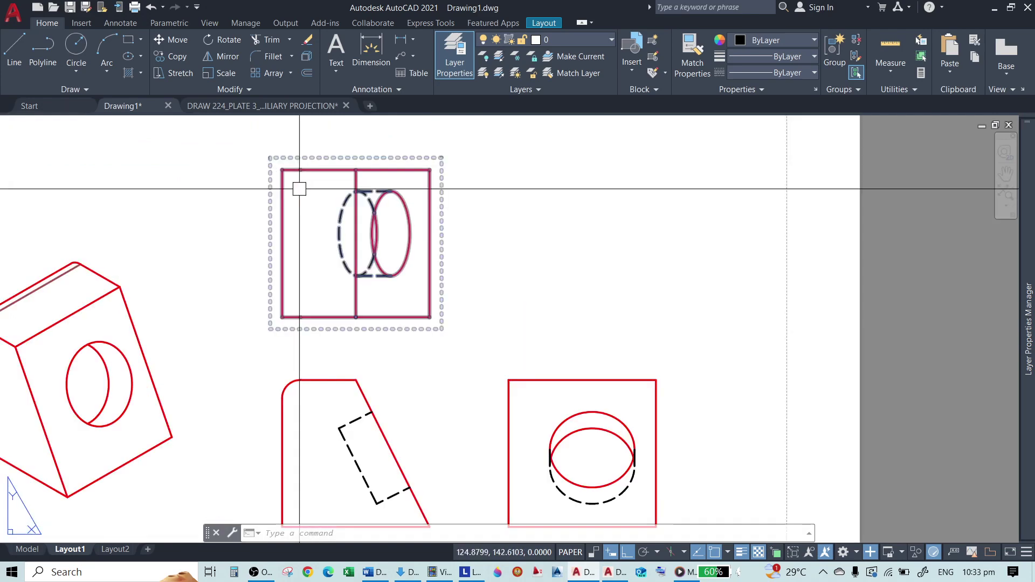
left_click(388, 161)
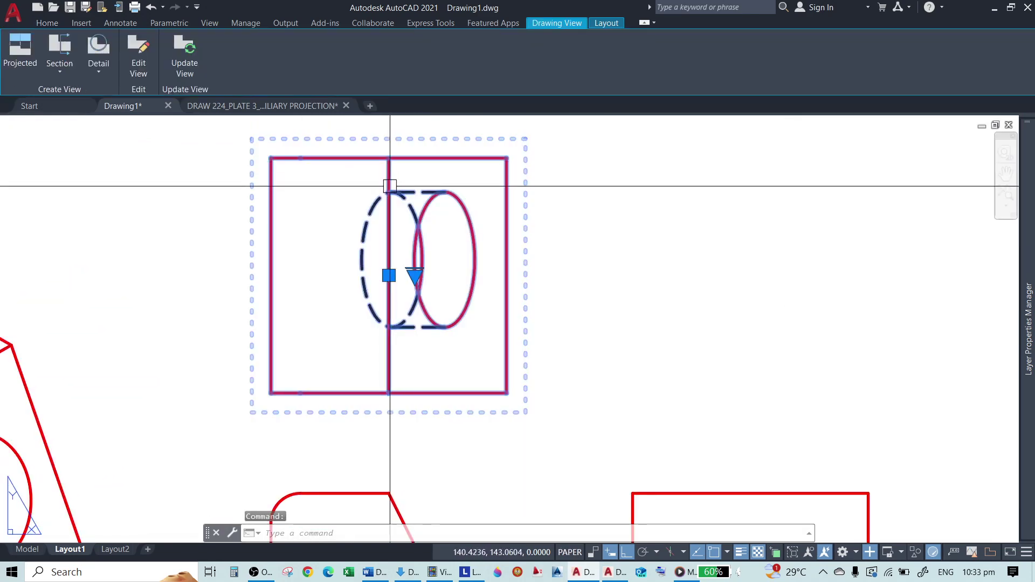
double_click(390, 186)
left_click(429, 261)
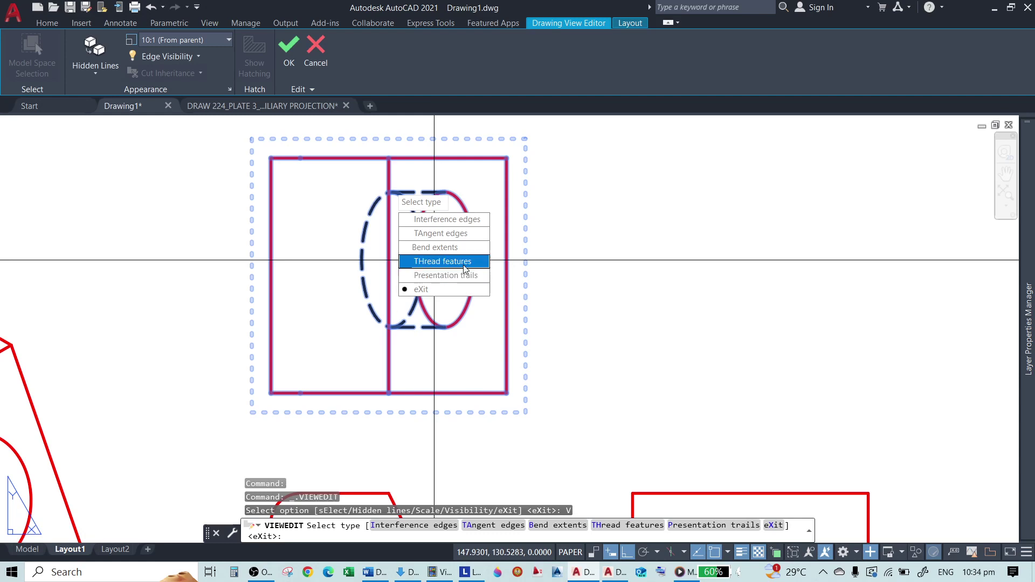
left_click(419, 233)
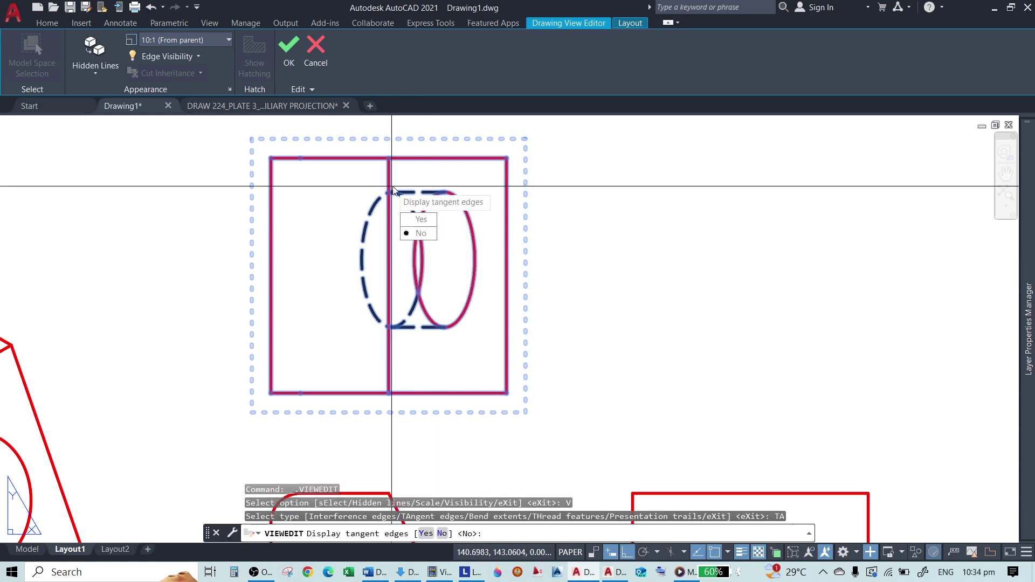
left_click(424, 226)
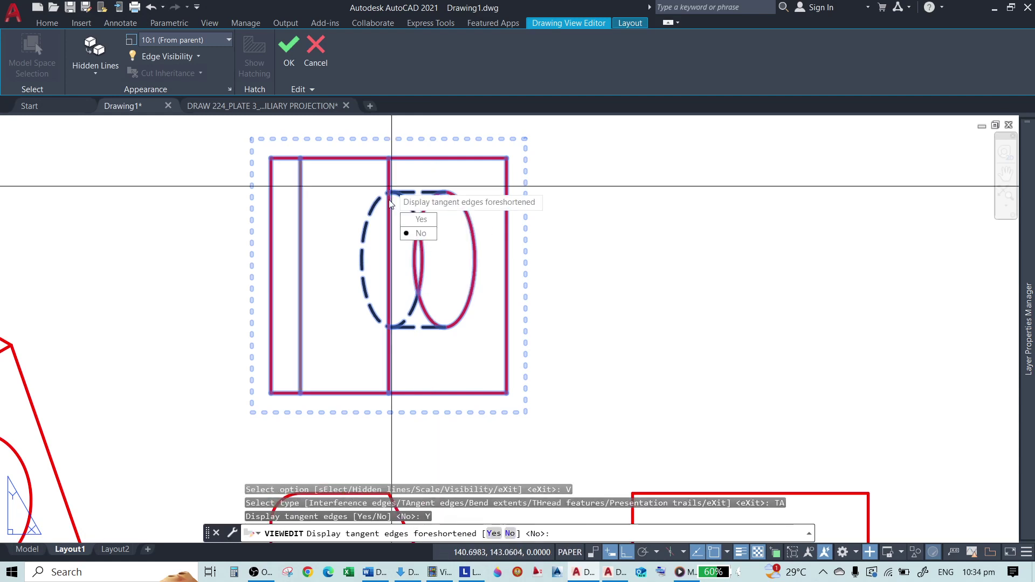
key("Return")
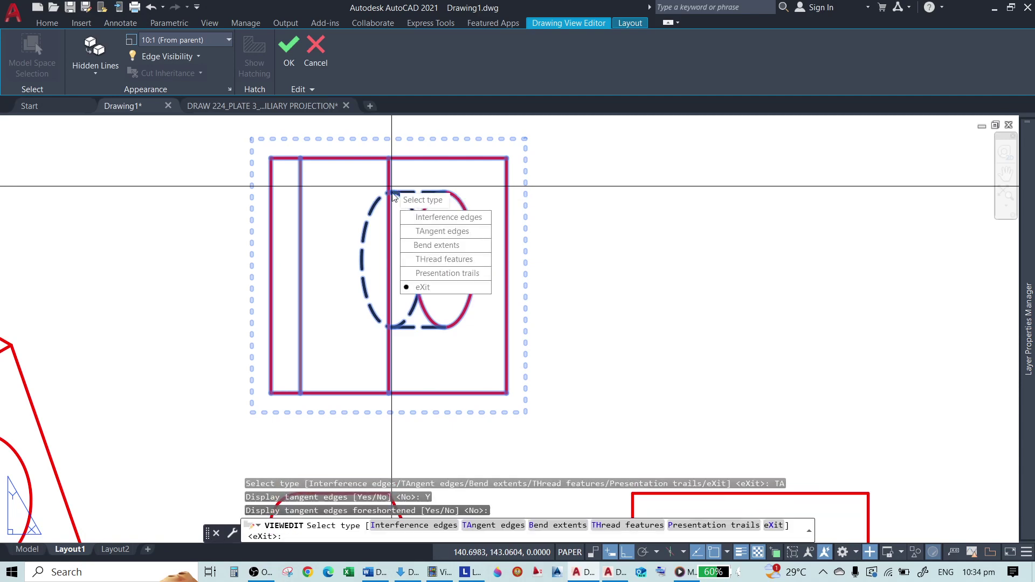
key("Return")
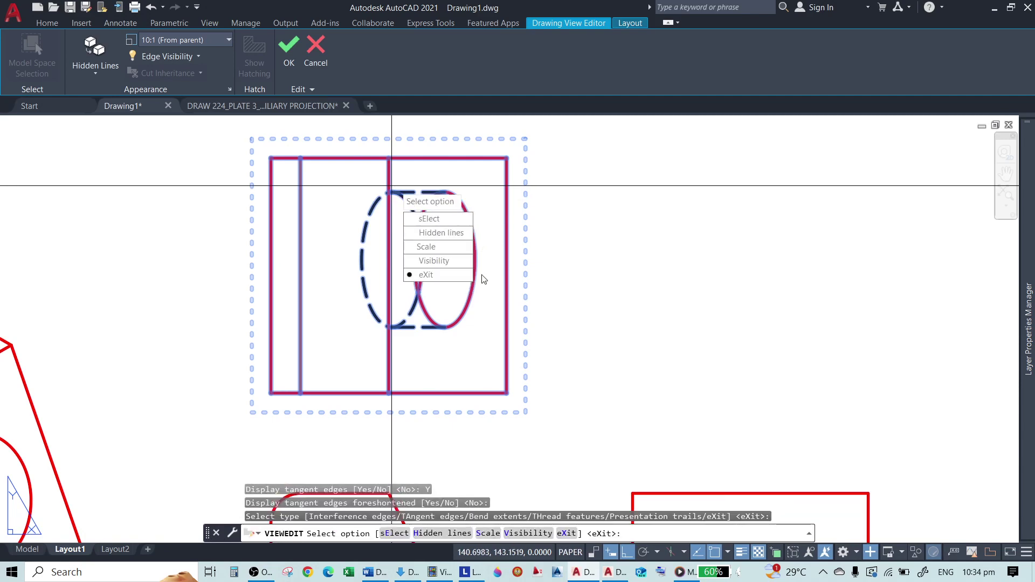
key("Return")
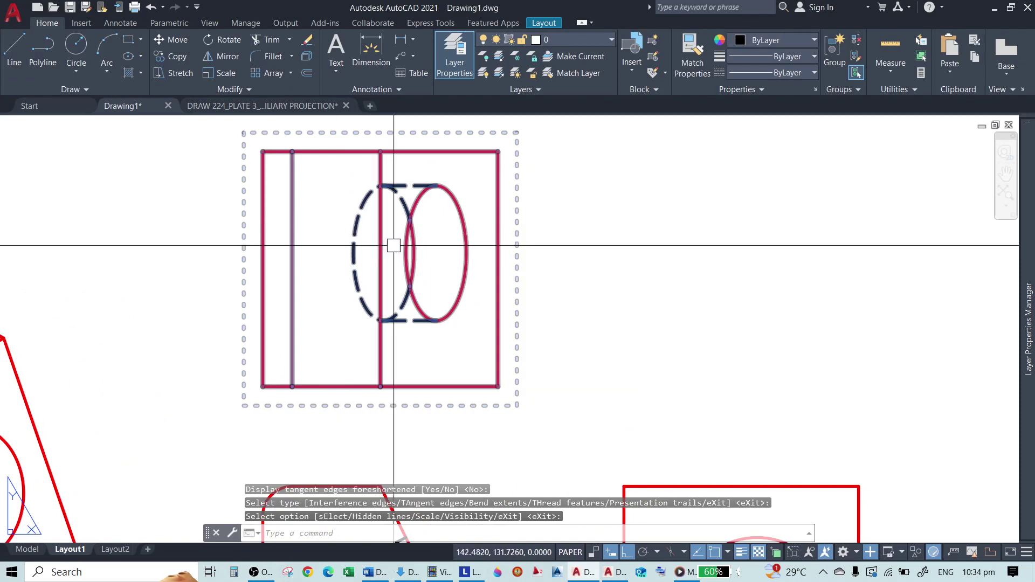
Turn on tangent edges in the side view, answering No to foreshortened display, and finish editing the view.
scroll(574, 290, "down", 2)
scroll(551, 277, "down", 3)
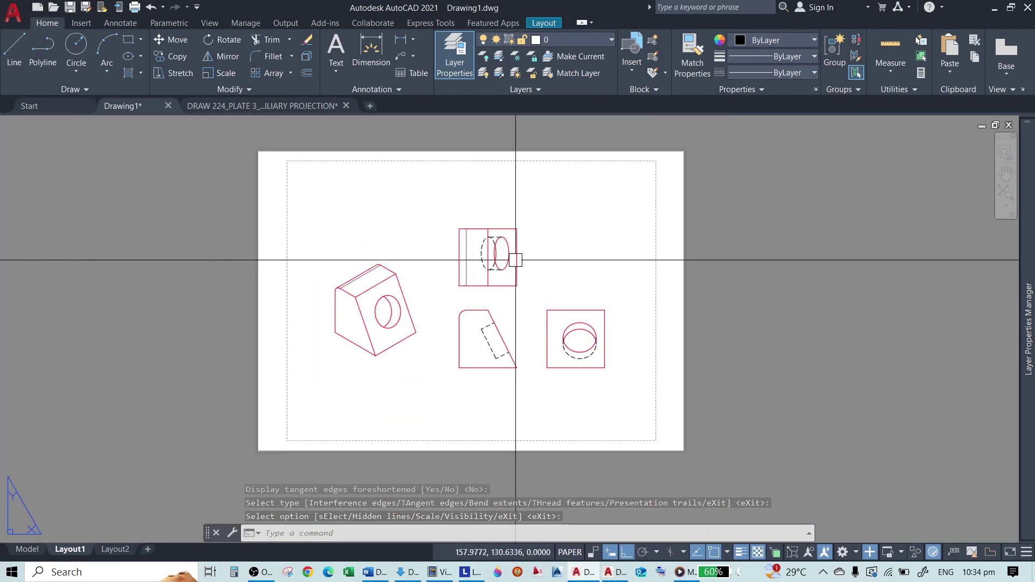
scroll(539, 318, "up", 3)
left_click(704, 247)
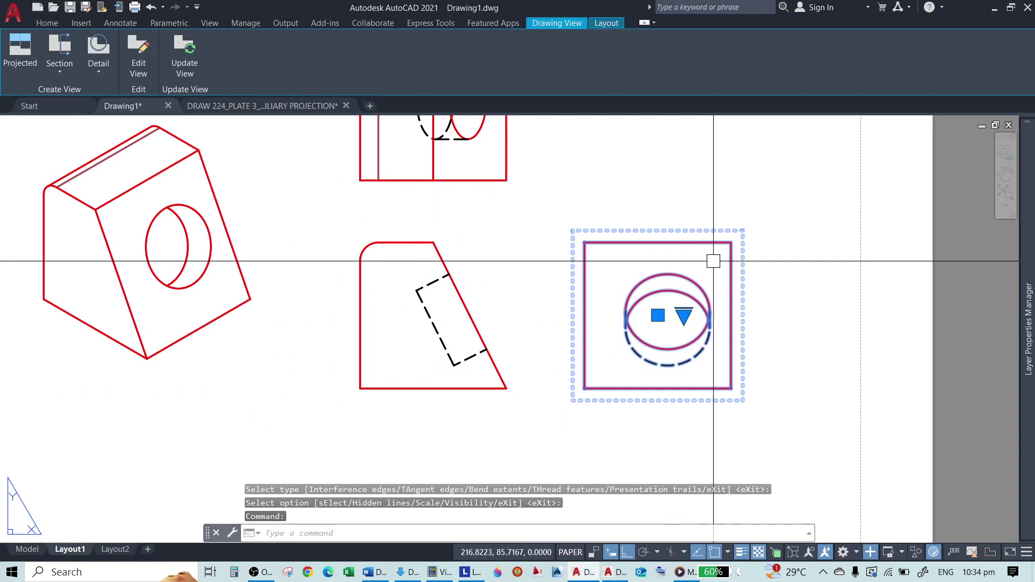
double_click(692, 286)
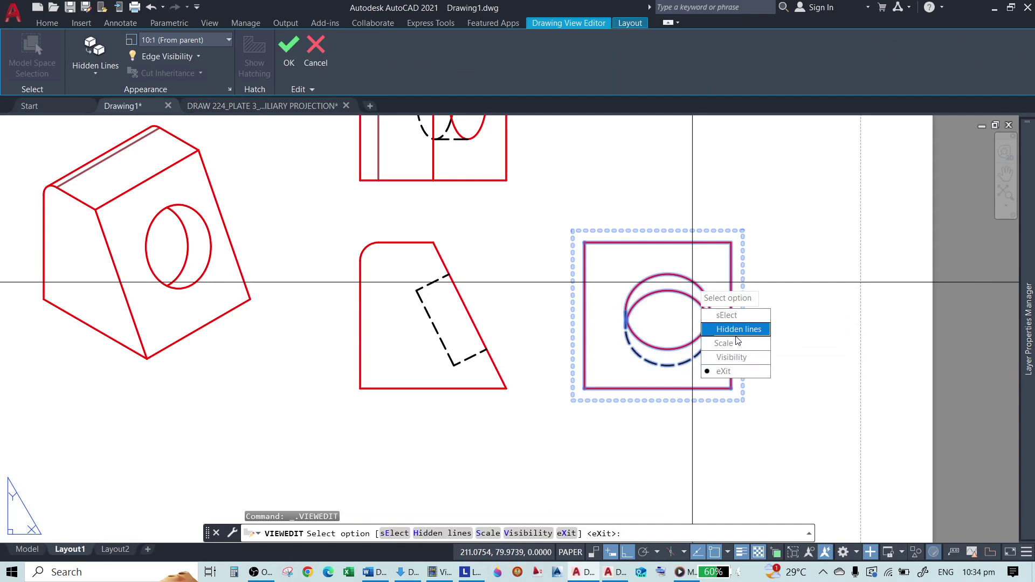
left_click(732, 357)
left_click(723, 329)
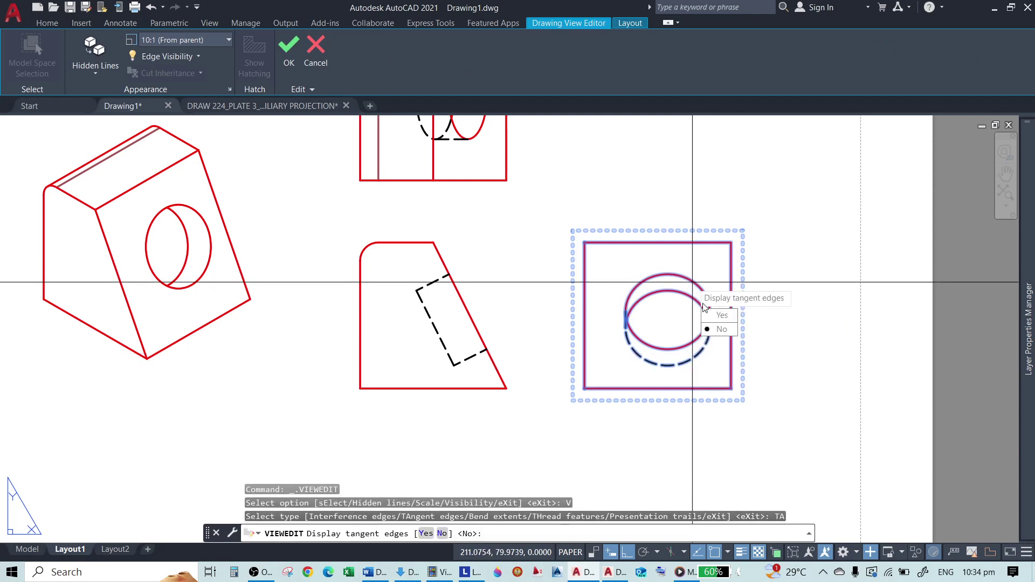
left_click(717, 319)
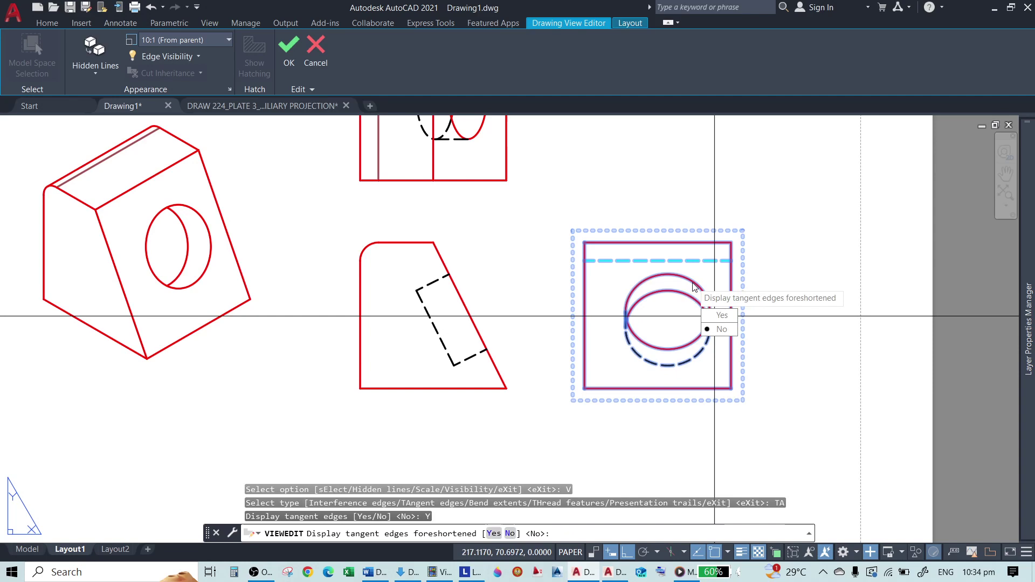
left_click(706, 330)
left_click(719, 380)
left_click(711, 370)
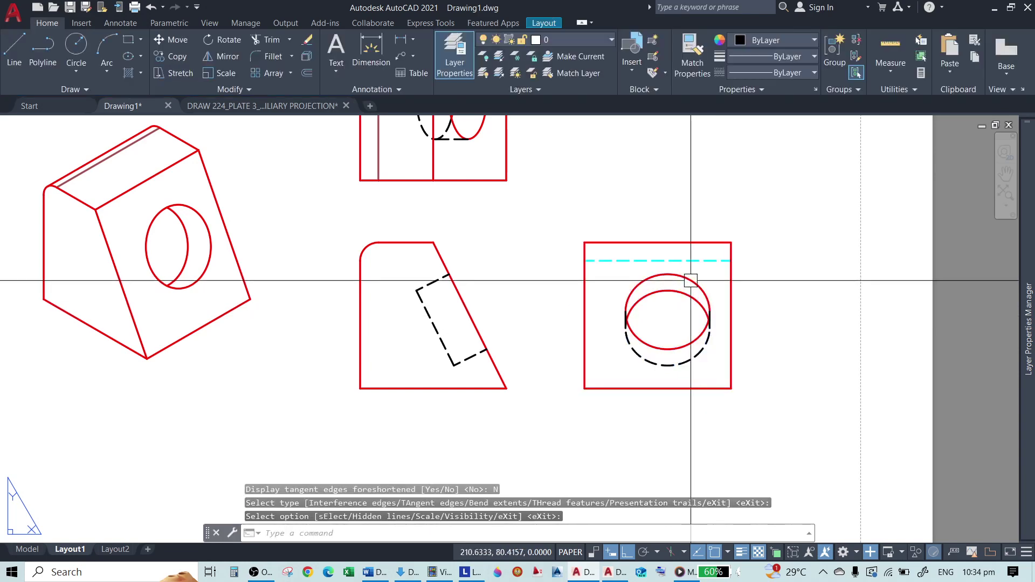
Inspect the tangent edge lines in the side and top views up close, checking them against the other views.
scroll(691, 280, "up", 4)
scroll(728, 257, "down", 4)
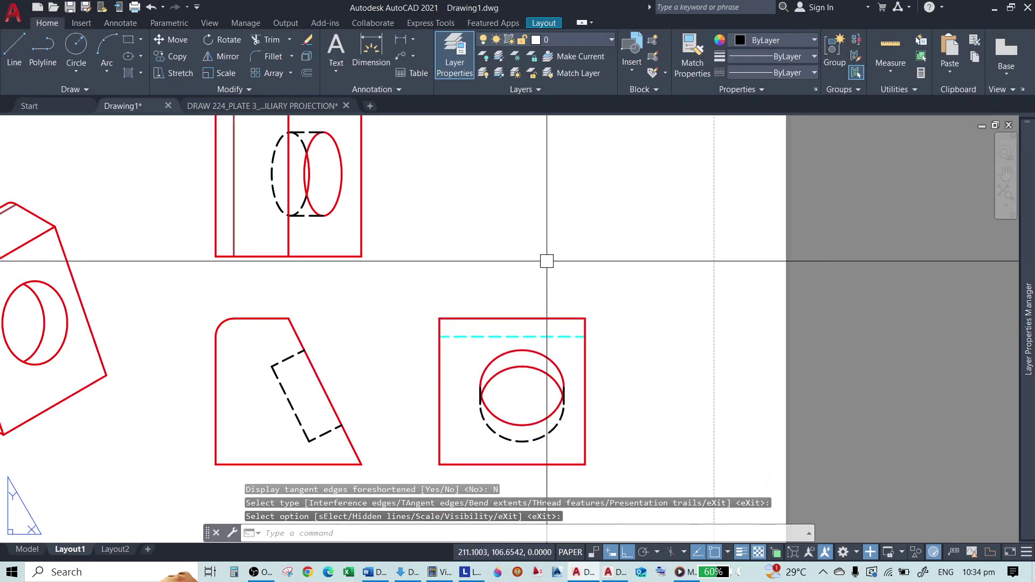
scroll(550, 251, "down", 2)
scroll(567, 284, "up", 2)
scroll(554, 291, "down", 2)
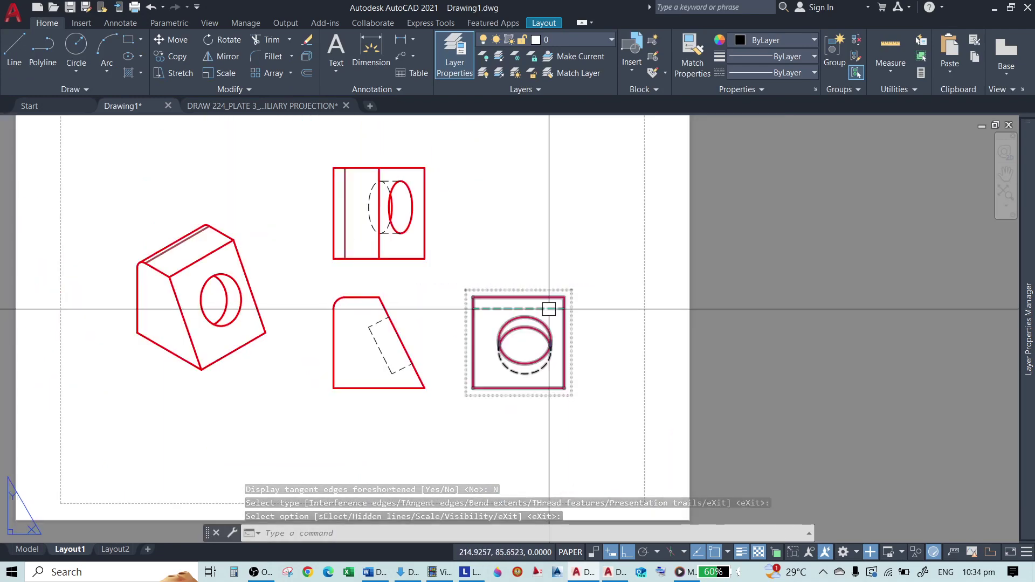
scroll(549, 309, "up", 3)
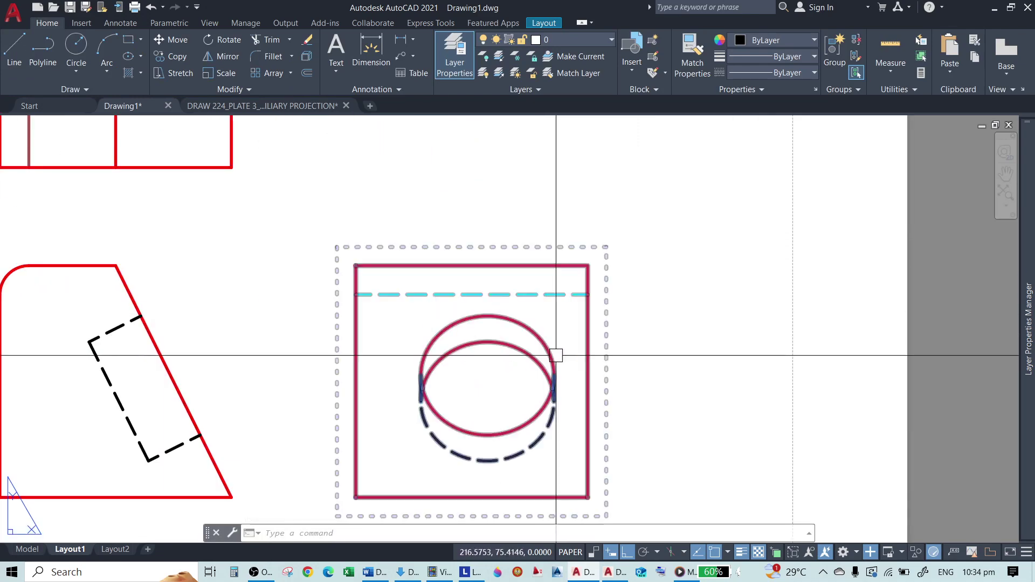
scroll(556, 356, "down", 3)
scroll(312, 229, "up", 4)
scroll(298, 200, "up", 2)
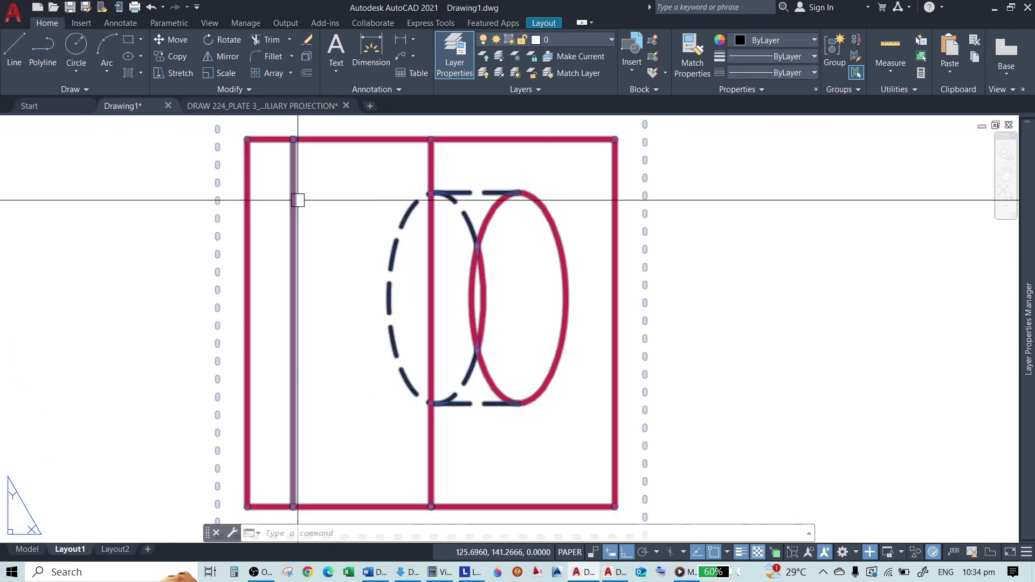
scroll(298, 200, "up", 1)
scroll(285, 259, "down", 3)
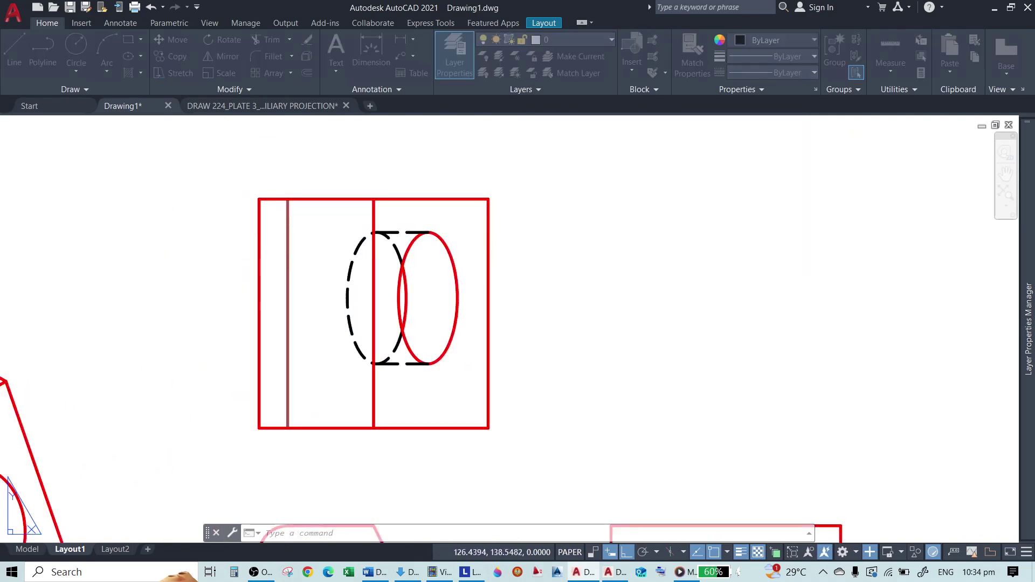
Set up the Layout1 plot with the DWG To PDF.pc3 plotter and the alphabet of lines.ctb plot style table.
key("ctrl+p")
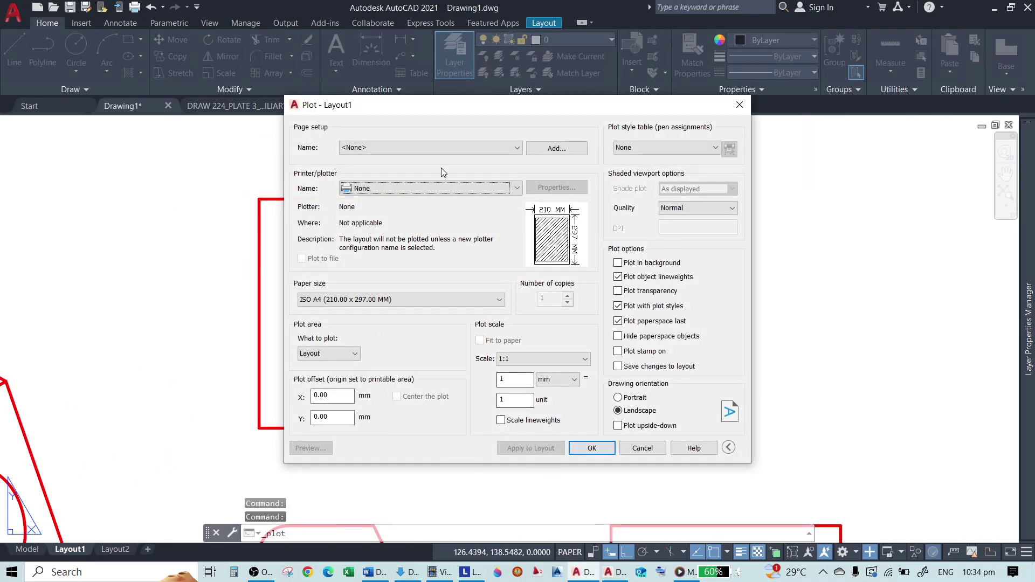
left_click(469, 191)
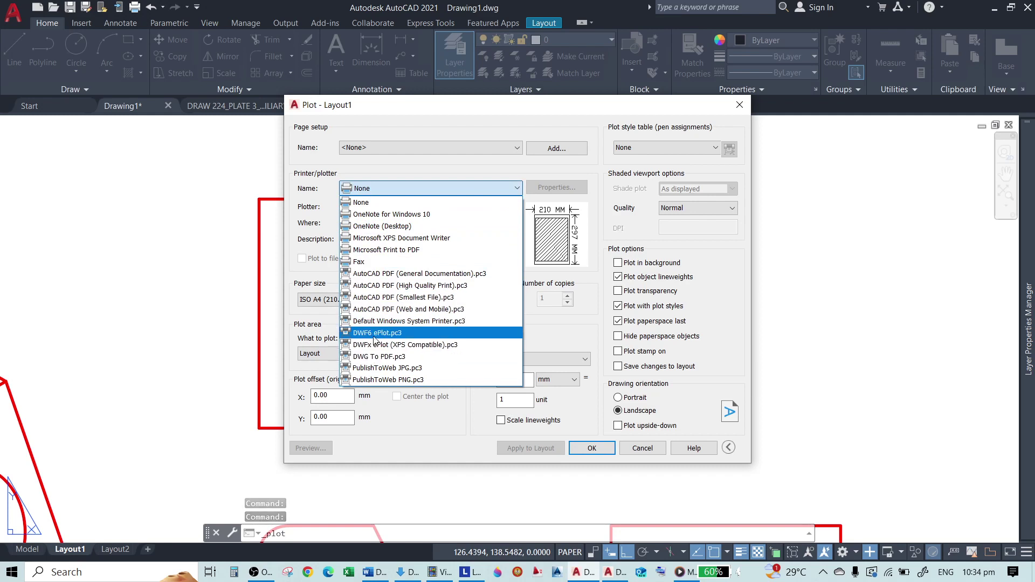
left_click(380, 356)
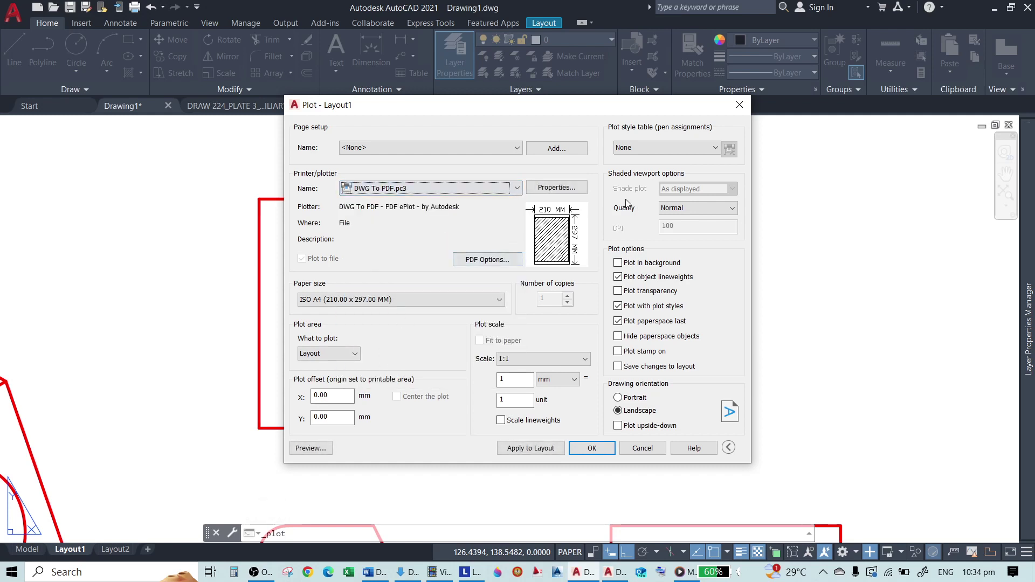
left_click(628, 153)
left_click(656, 180)
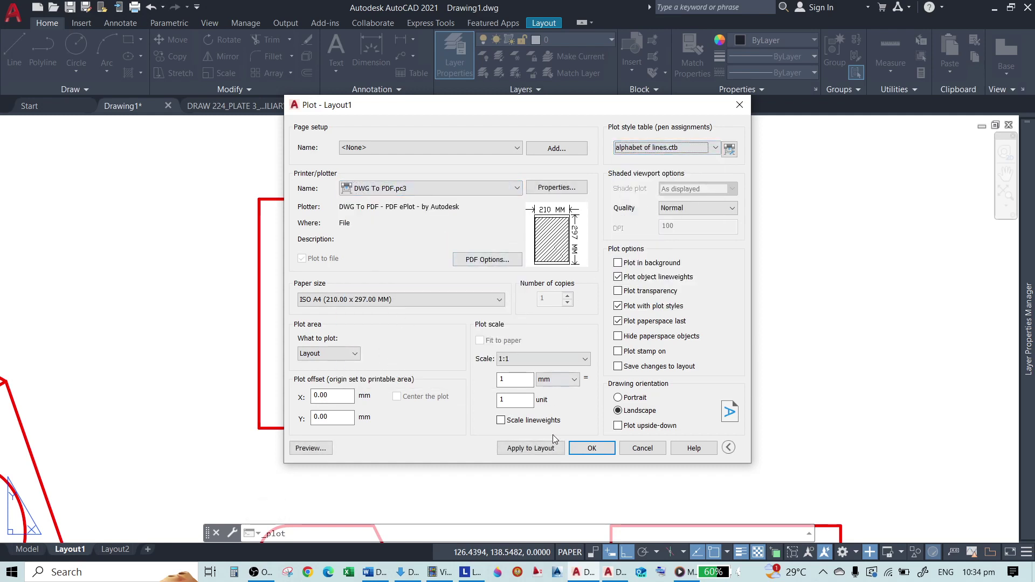
Preview the Layout1 plot and compare the plotted tangent edge lines with those in the layout's top view.
left_click(316, 448)
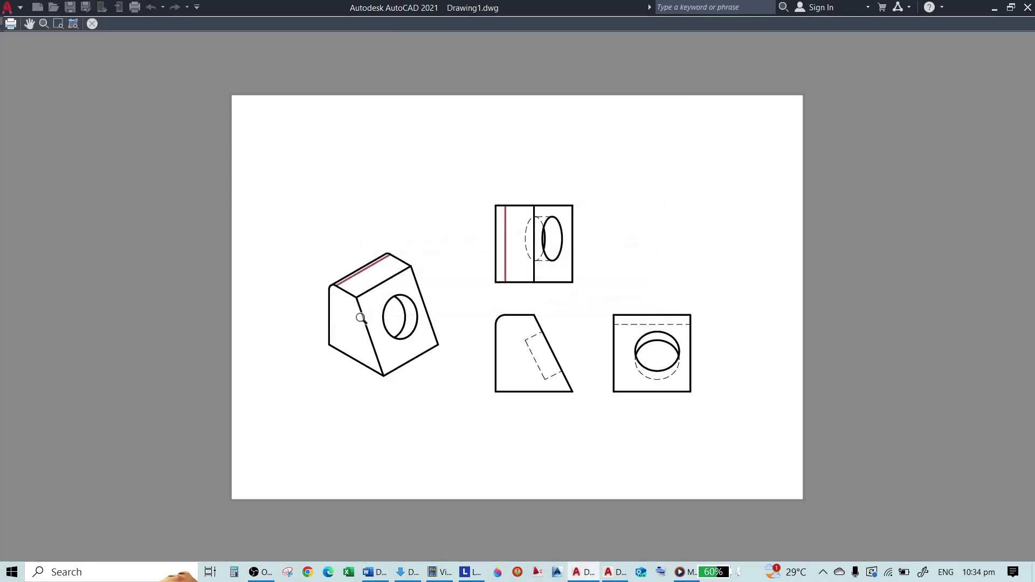
left_click_drag(506, 275, 516, 224)
key("Escape")
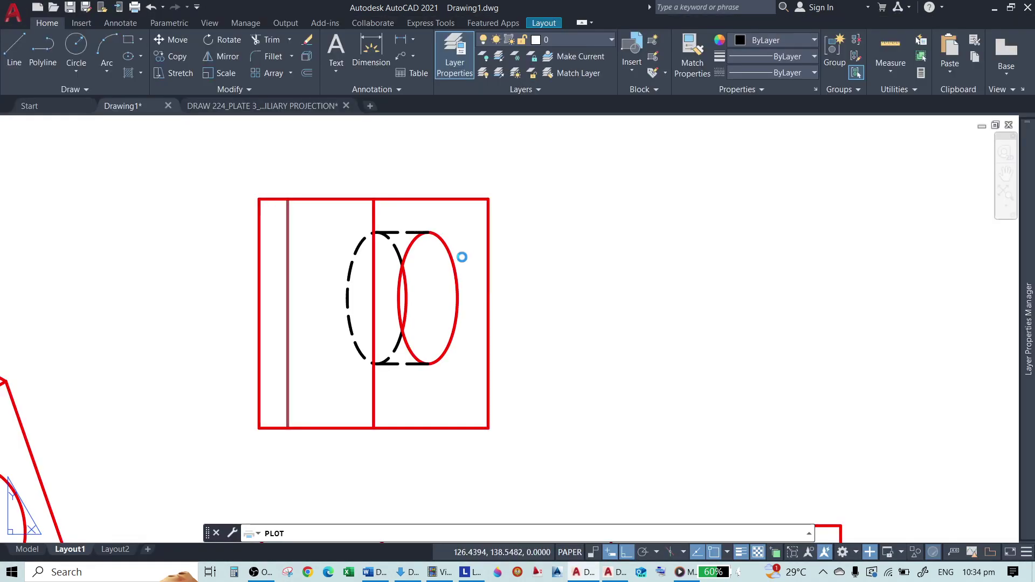
key("Escape")
scroll(509, 260, "up", 4)
scroll(509, 260, "up", 2)
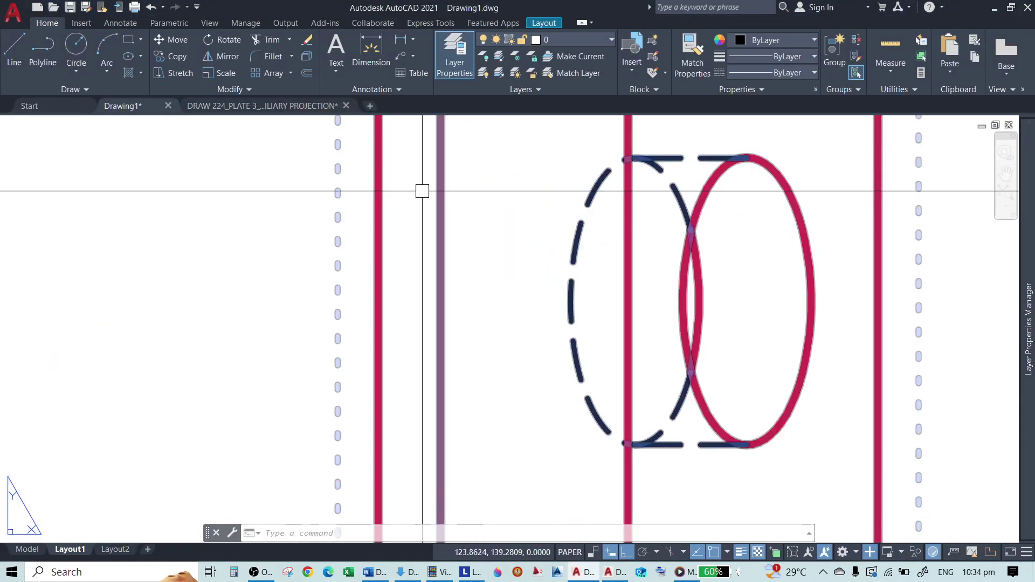
scroll(421, 190, "down", 4)
scroll(506, 303, "down", 2)
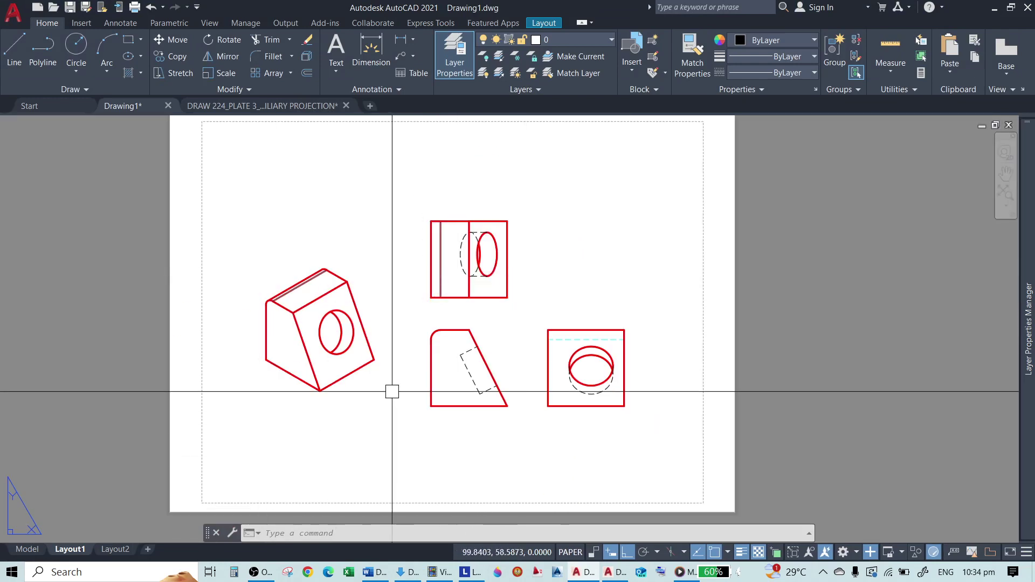
Check the plot properties of Color 11 in the alphabet of lines.ctb plot style table, leaving the table and plot setup unchanged.
key("ctrl+p")
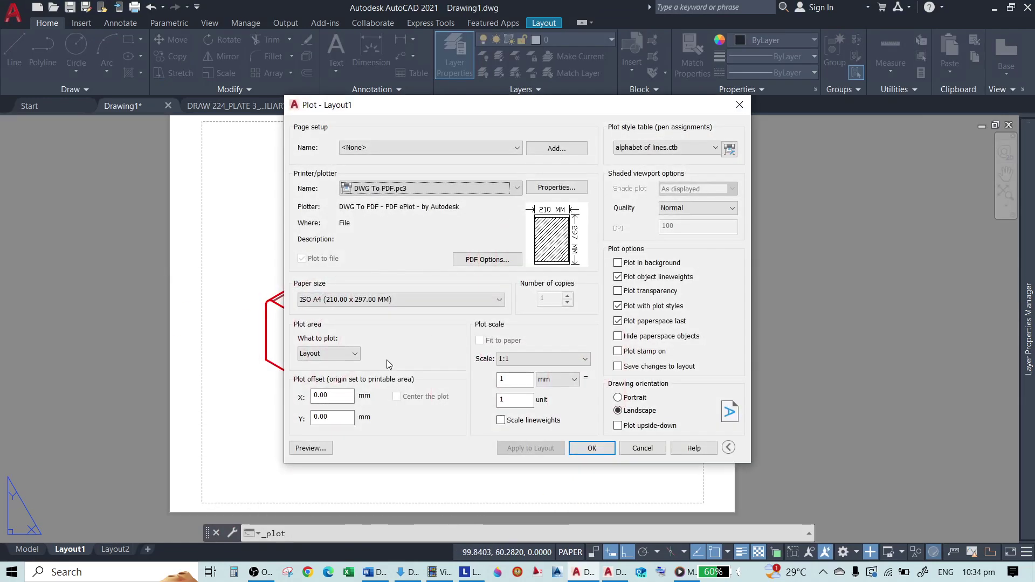
left_click(735, 151)
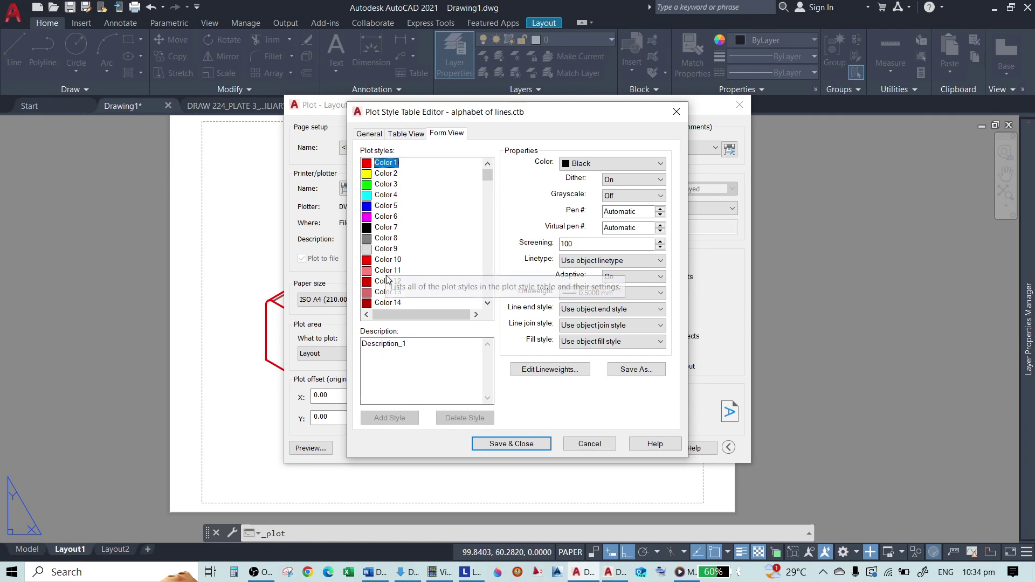
left_click(388, 271)
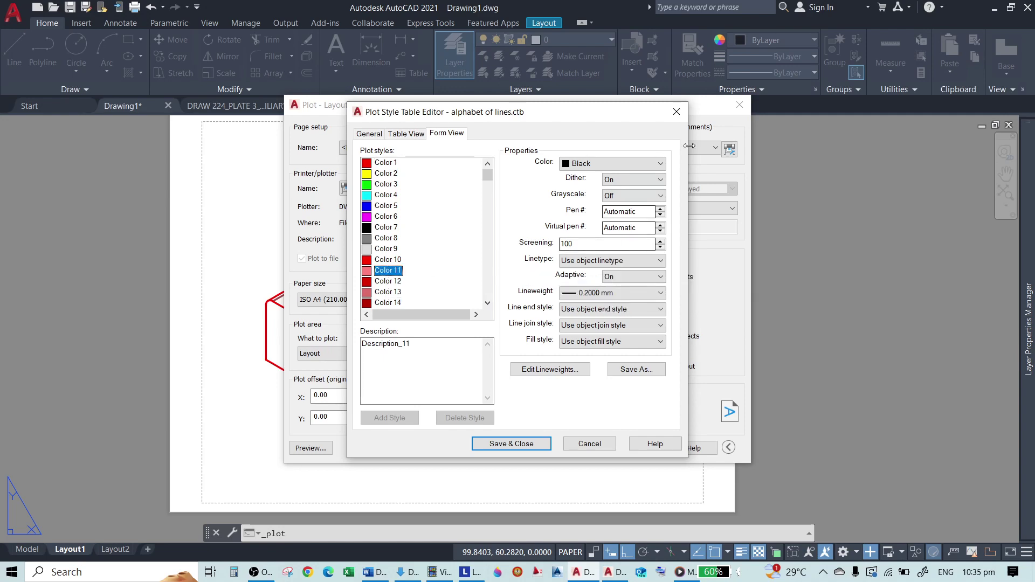
left_click(677, 112)
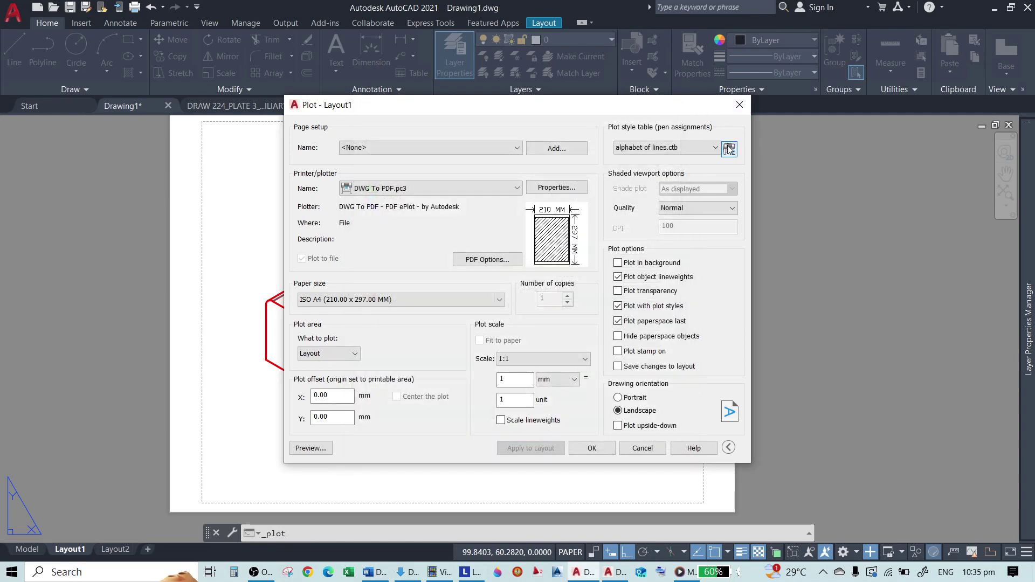
left_click(739, 105)
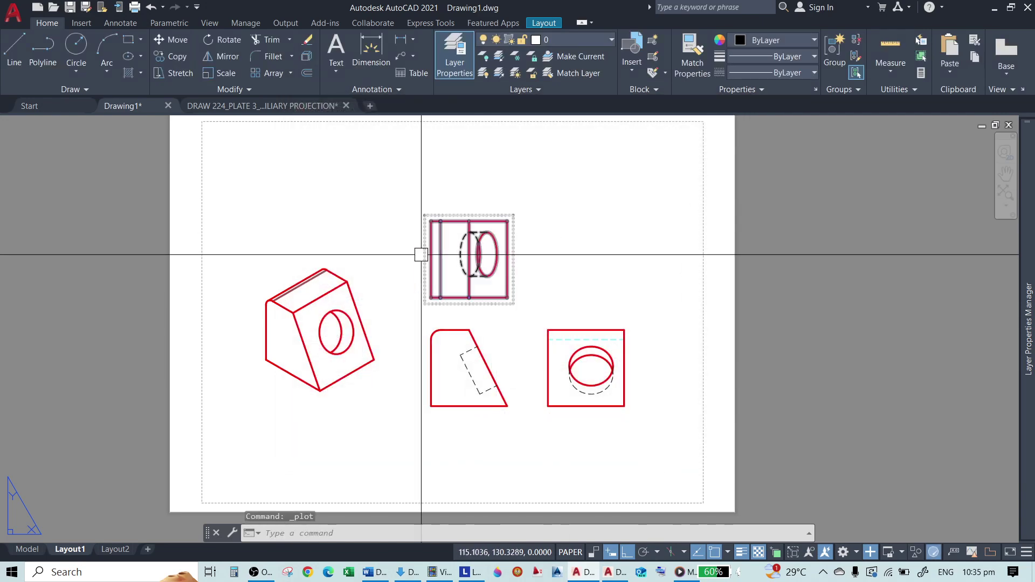
Examine the tangent edge line in the top view up close against the neighbouring visible and hidden edges.
scroll(471, 204, "up", 4)
scroll(471, 204, "up", 4)
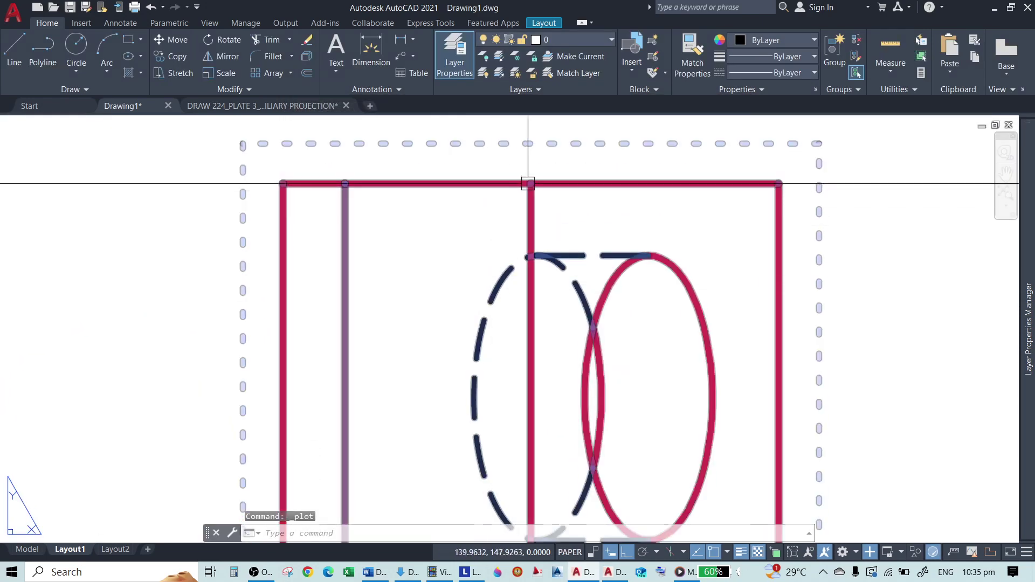
scroll(526, 178, "down", 4)
scroll(539, 202, "up", 2)
scroll(439, 220, "down", 2)
scroll(432, 171, "up", 2)
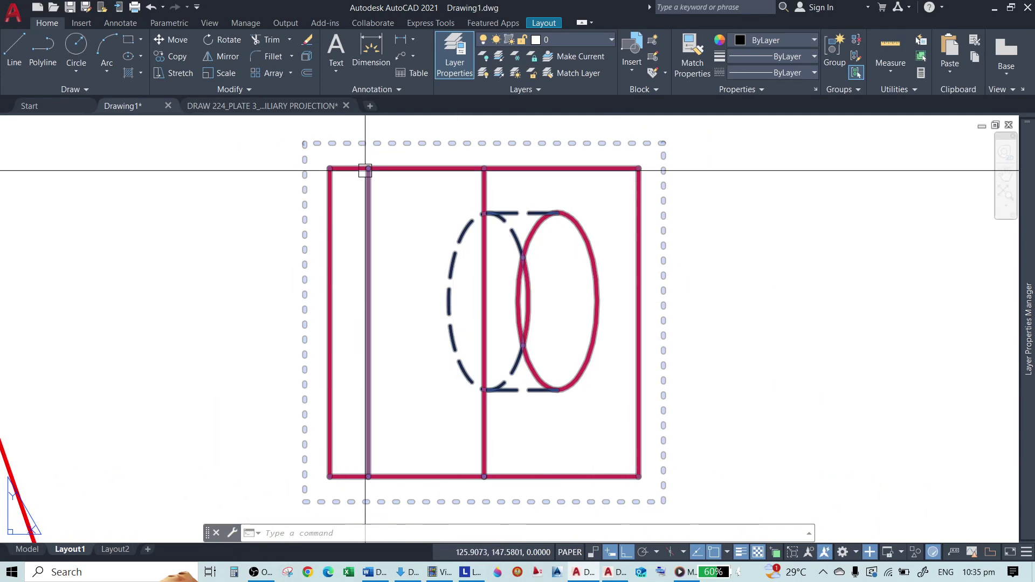
scroll(459, 195, "down", 2)
scroll(473, 227, "down", 2)
scroll(432, 232, "up", 4)
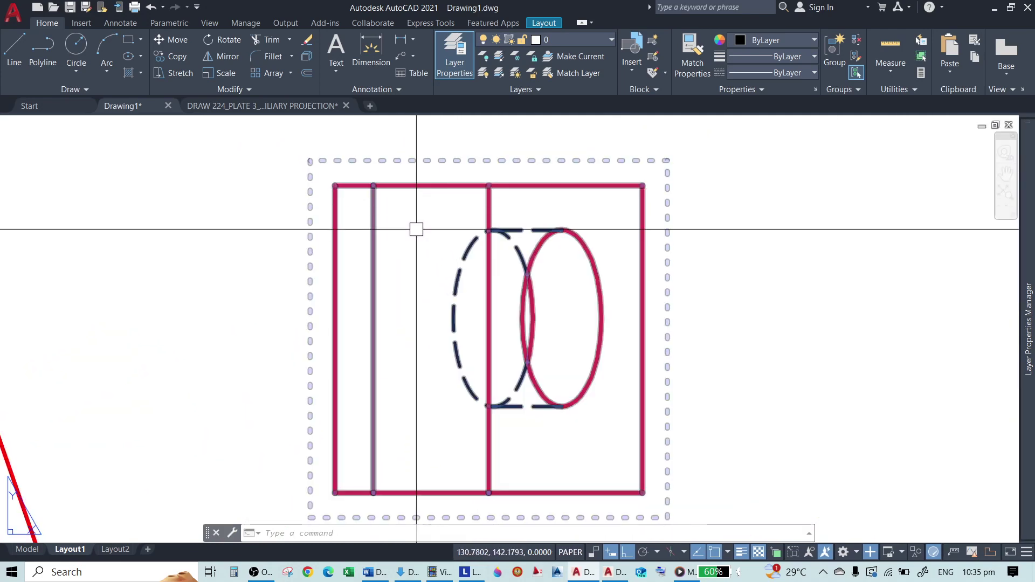
key("Escape")
key("Escape")
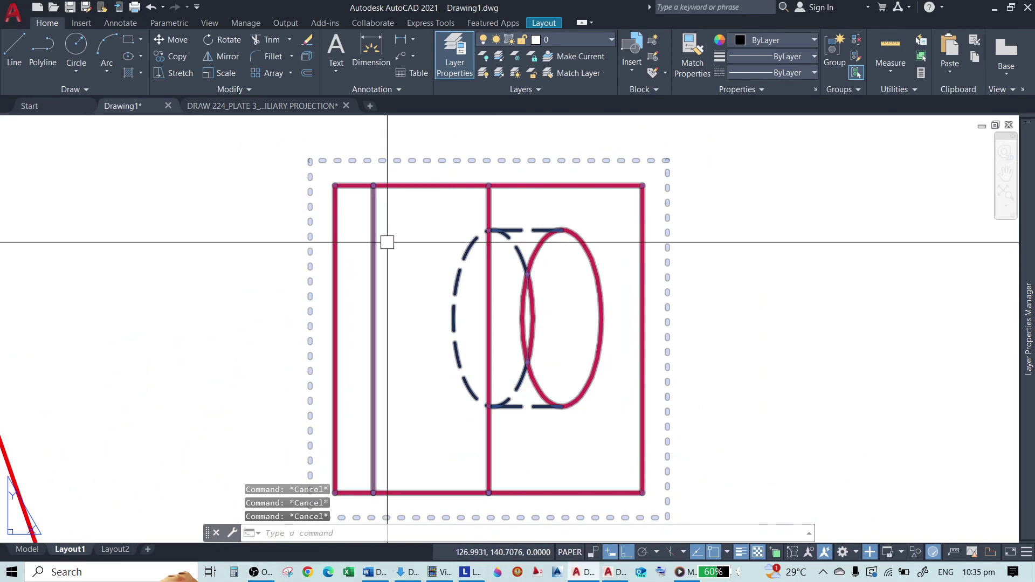
scroll(506, 277, "down", 3)
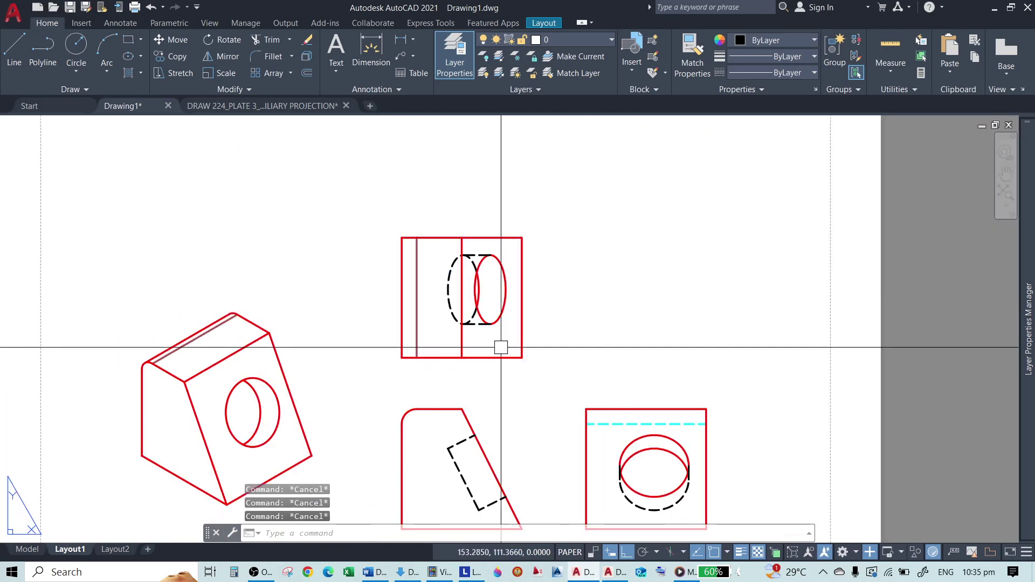
Examine the tangent edge along the isometric view's rounded corner and compare it with the top view.
scroll(402, 283, "up", 2)
scroll(426, 278, "down", 2)
scroll(120, 331, "up", 6)
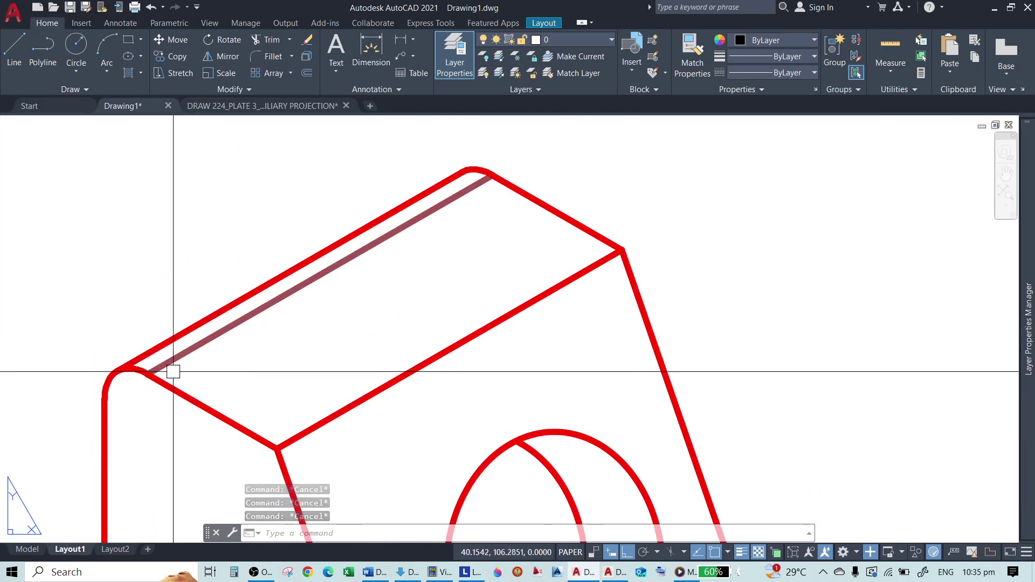
scroll(108, 386, "down", 2)
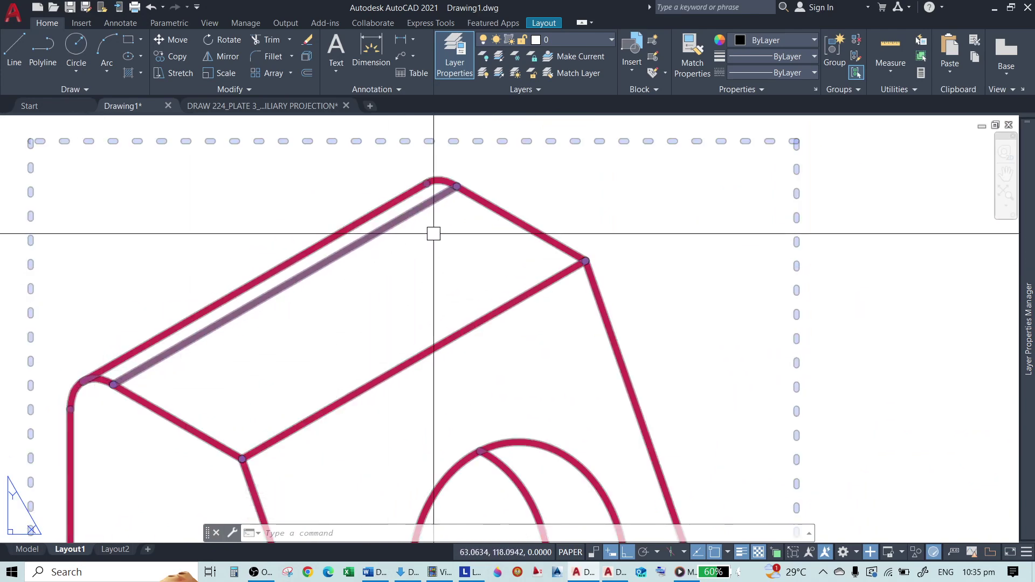
scroll(508, 173, "up", 2)
scroll(421, 219, "down", 2)
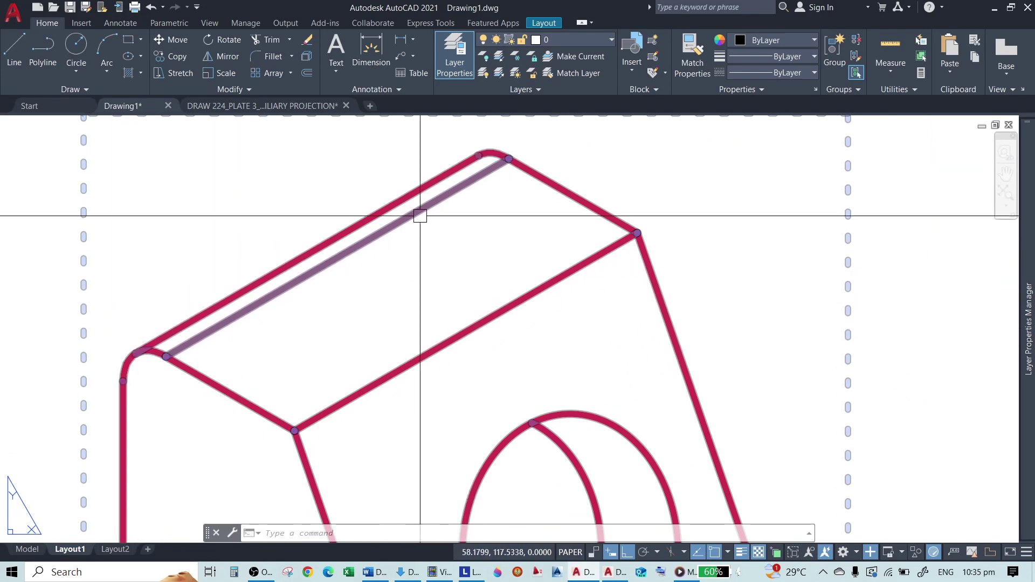
scroll(469, 250, "down", 4)
scroll(411, 280, "up", 2)
scroll(368, 257, "down", 2)
scroll(324, 272, "up", 2)
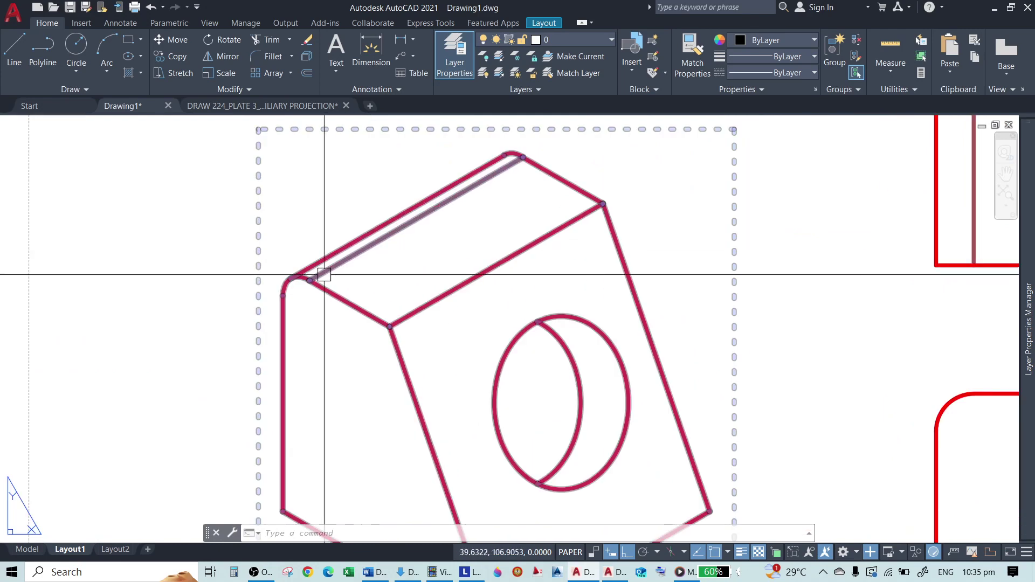
scroll(363, 301, "down", 3)
scroll(324, 246, "up", 2)
scroll(466, 311, "down", 2)
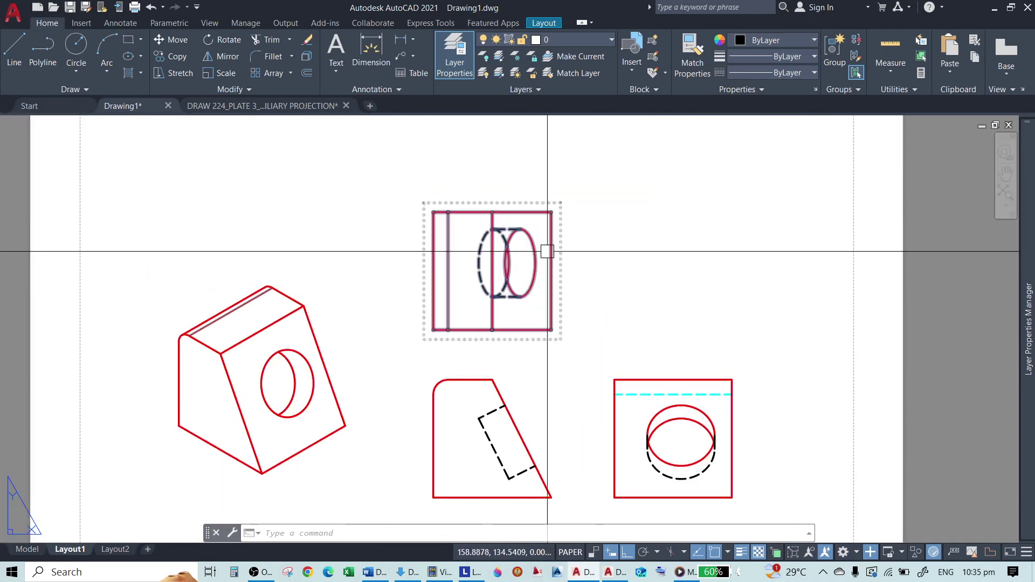
scroll(655, 278, "up", 2)
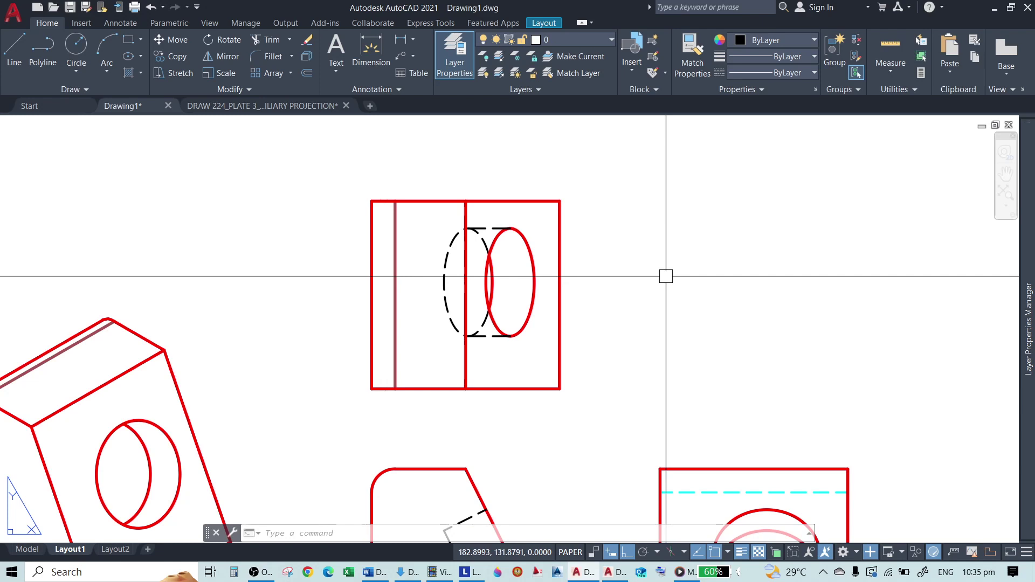
scroll(666, 276, "down", 4)
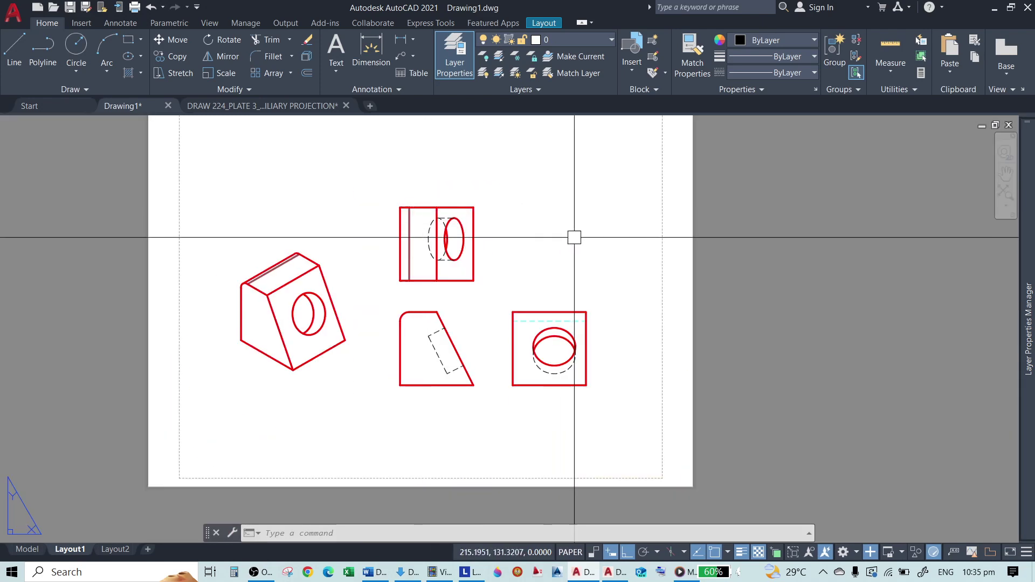
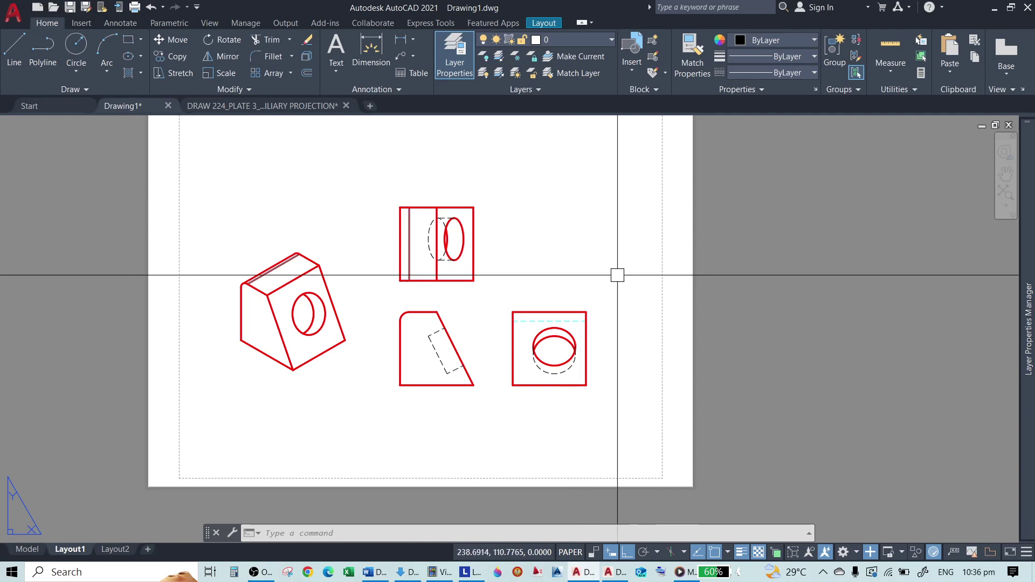
Change the color of the MD_Visible Narrow layer to index color 11.
scroll(493, 249, "up", 4)
left_click(319, 199)
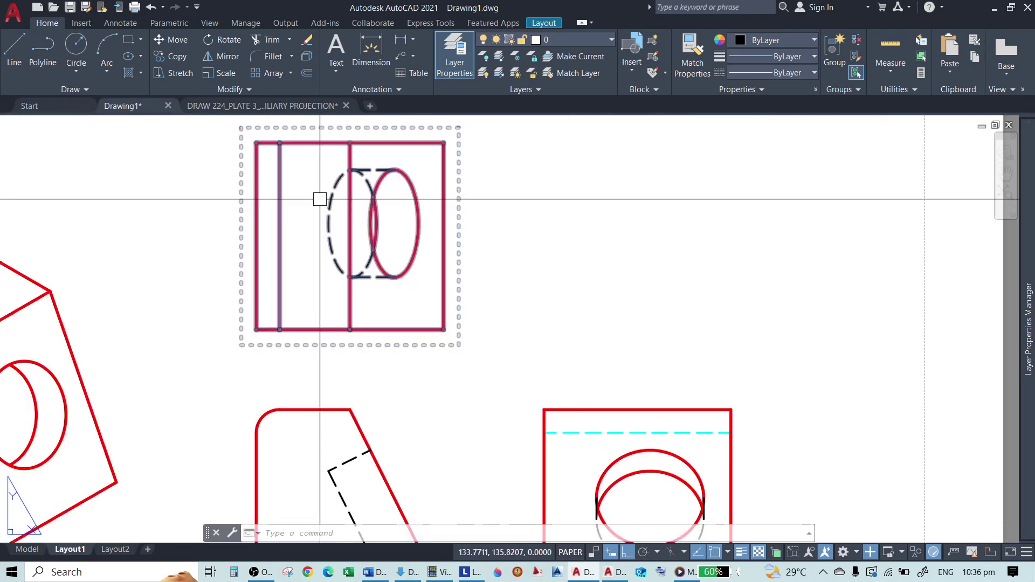
scroll(430, 238, "down", 5)
scroll(523, 293, "up", 9)
scroll(284, 238, "down", 4)
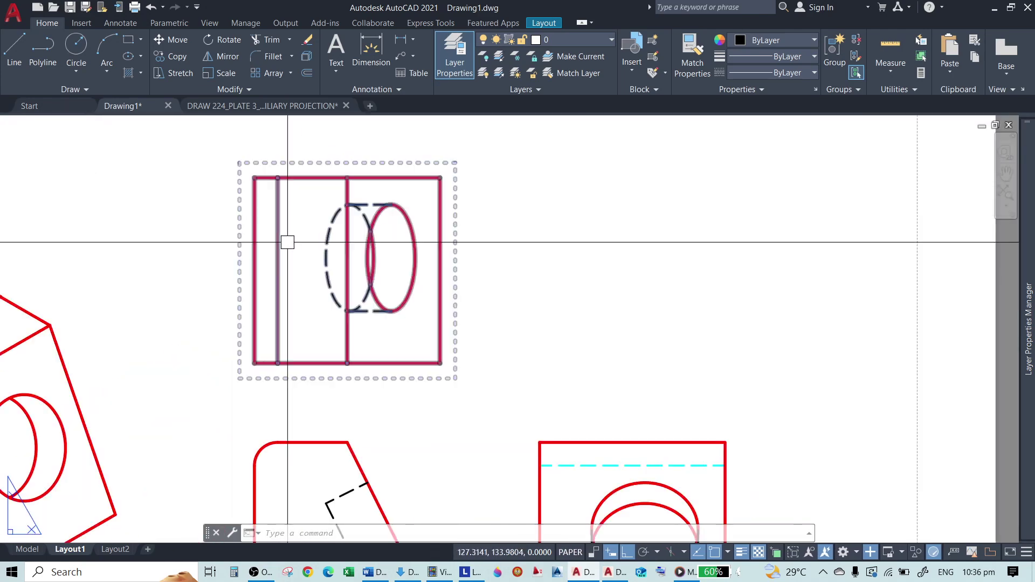
scroll(342, 234, "up", 1)
scroll(499, 266, "down", 2)
key("Escape")
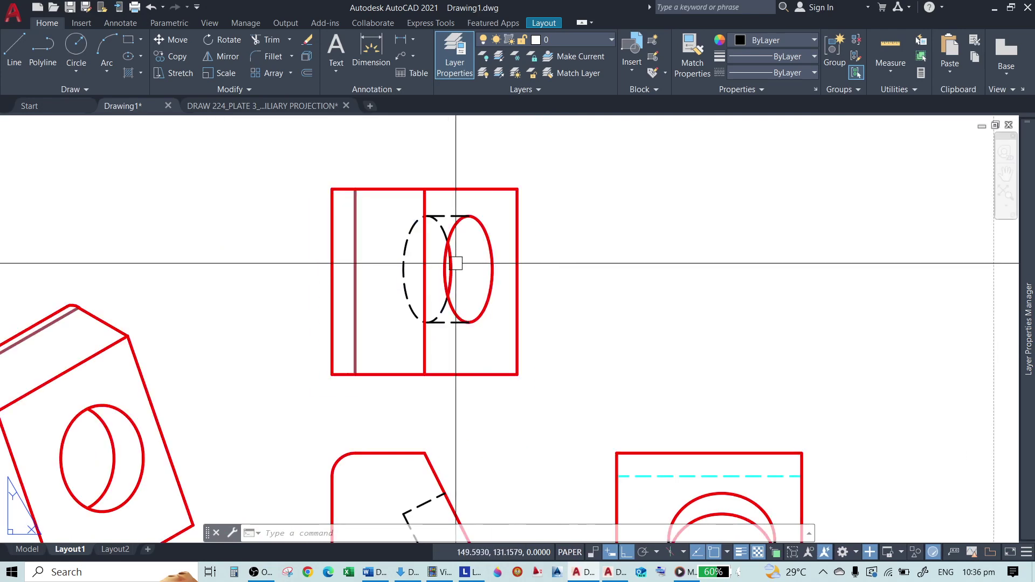
mouse_move(1026, 285)
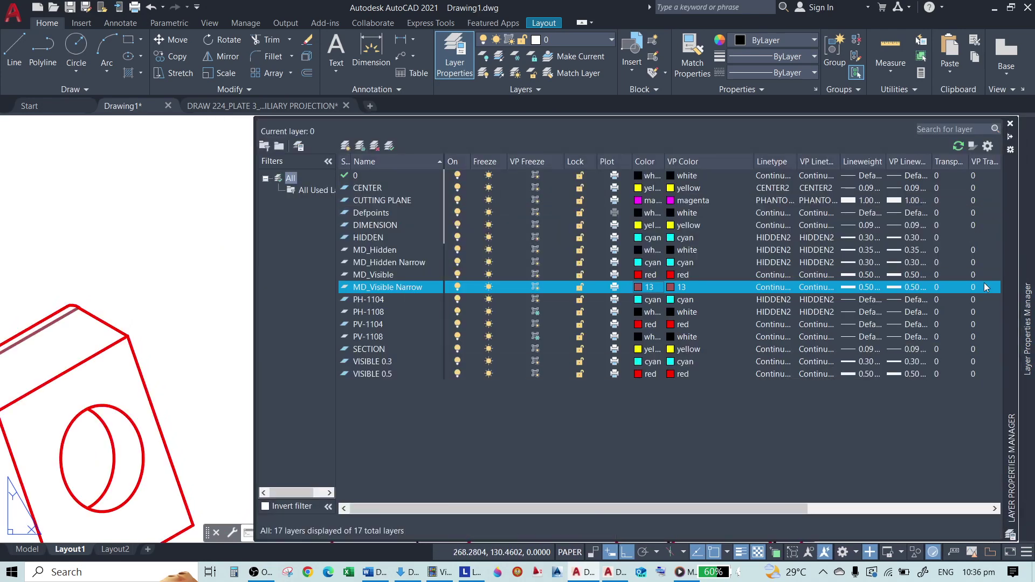
left_click(638, 288)
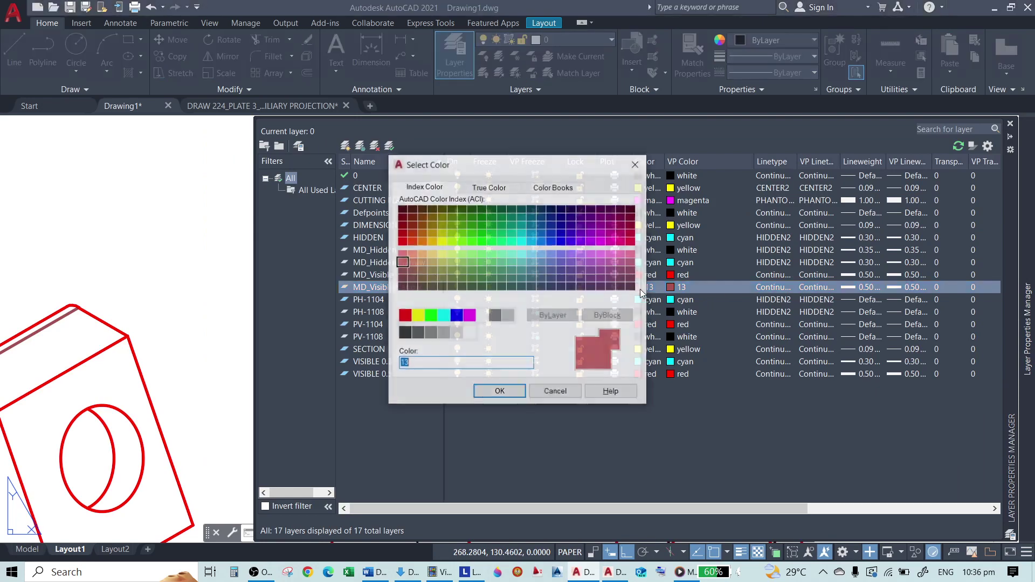
left_click(401, 256)
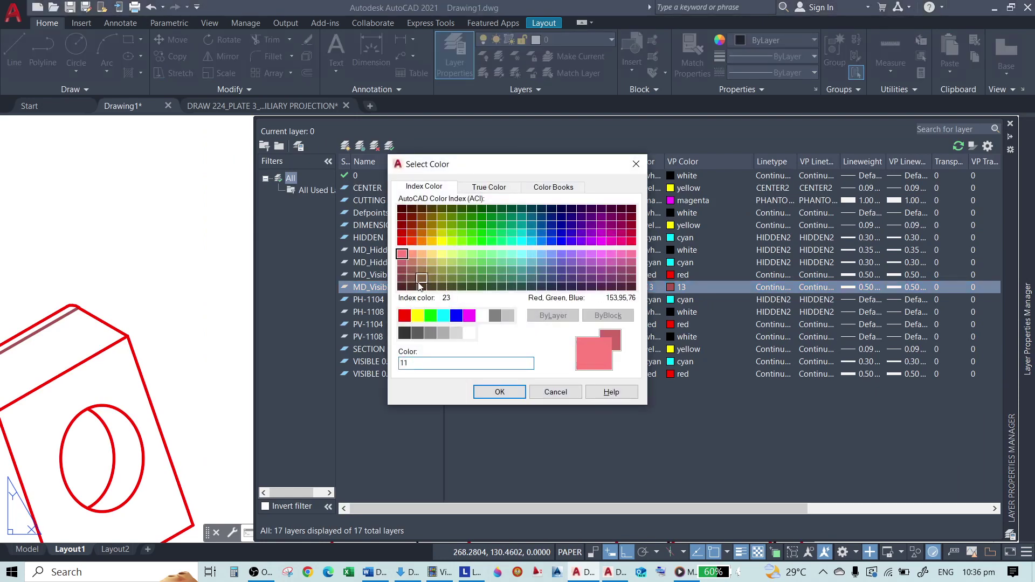
left_click(500, 393)
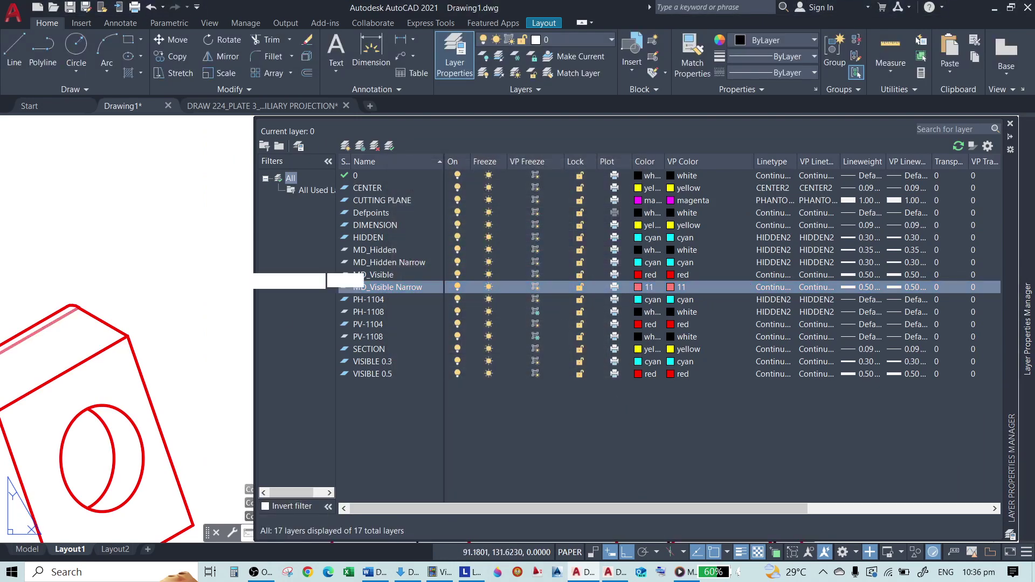
Preview the Layout1 plot again to check how the recolored tangent edges print.
key("ctrl+p")
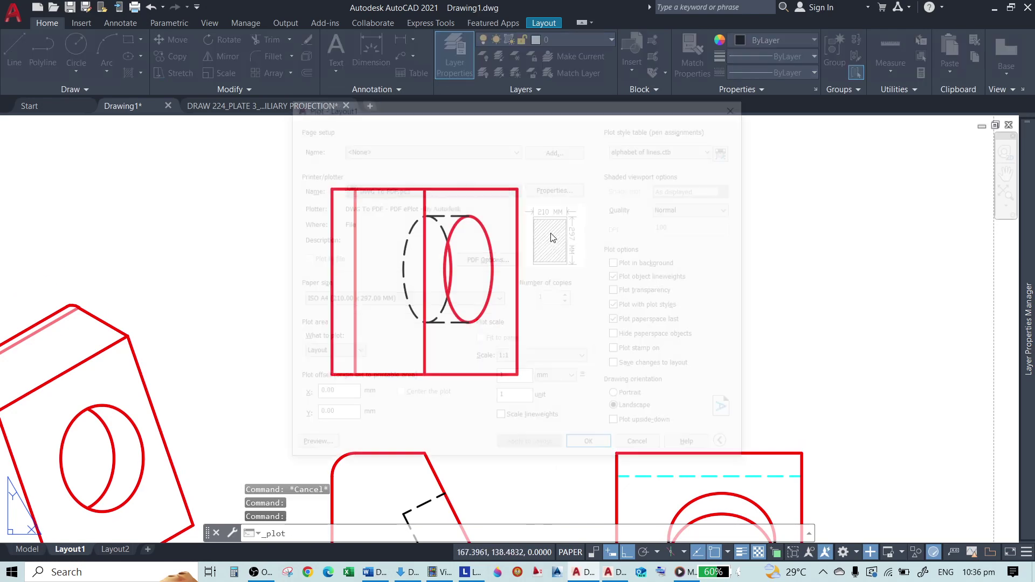
left_click(311, 448)
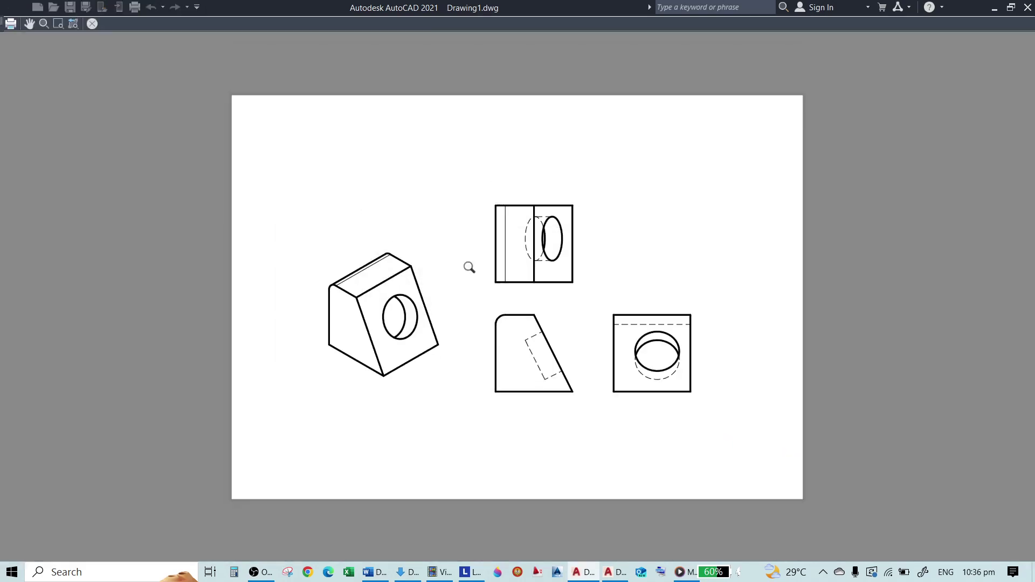
Leave the plot preview and bring up the layer properties of the wedge drawing.
scroll(572, 221, "up", 5)
key("Escape")
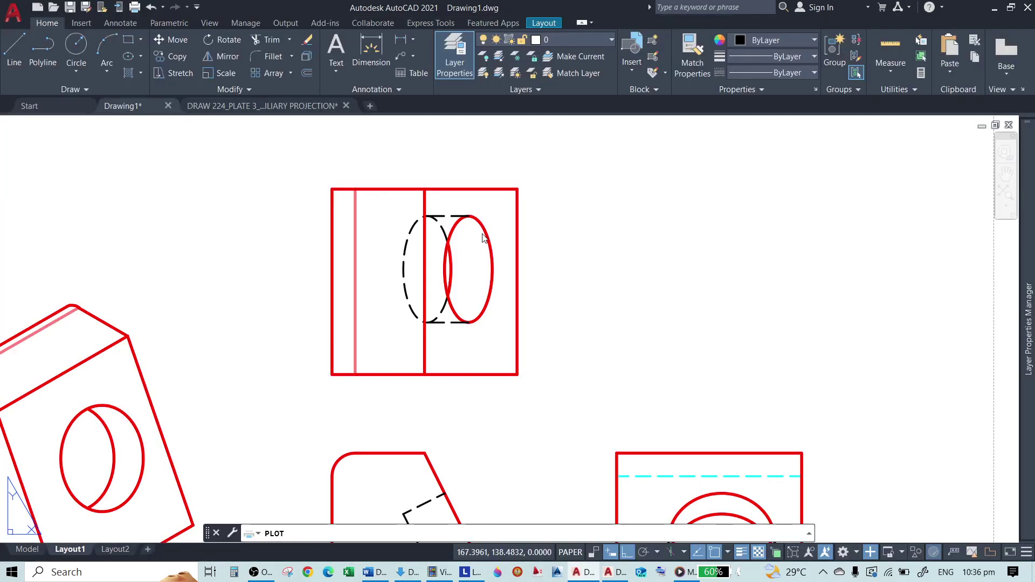
key("Escape")
mouse_move(1033, 264)
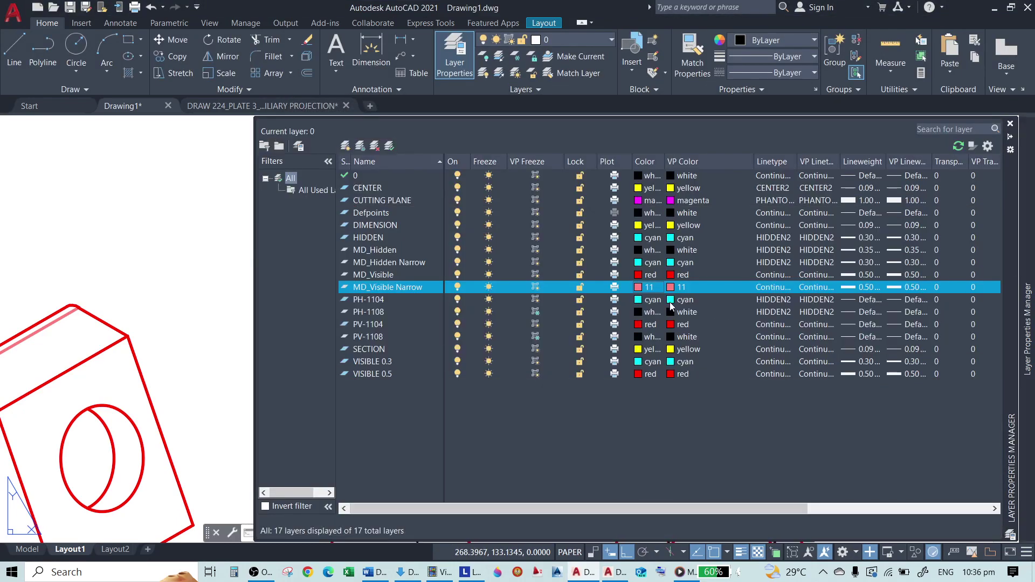
left_click(639, 265)
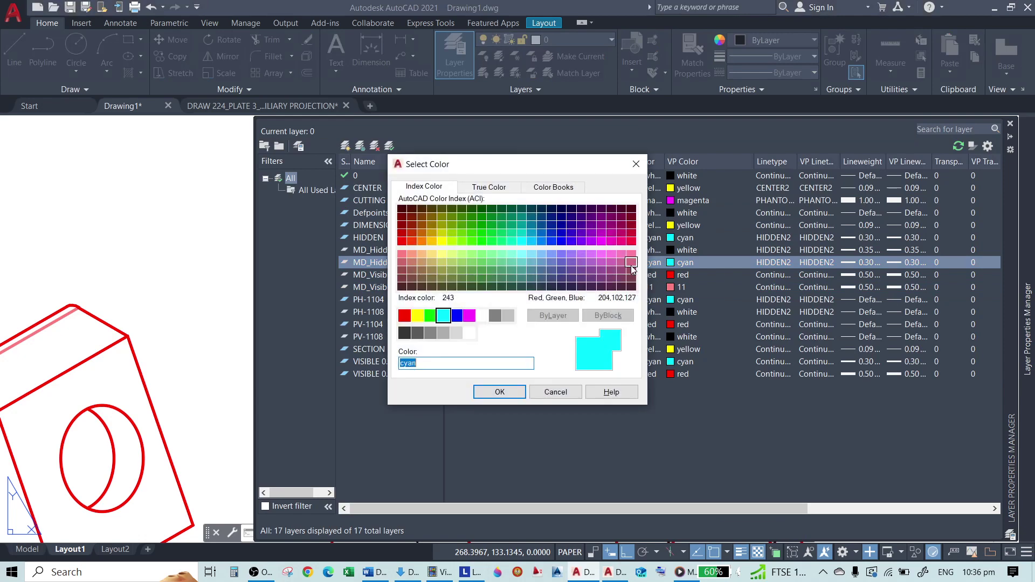
left_click(645, 163)
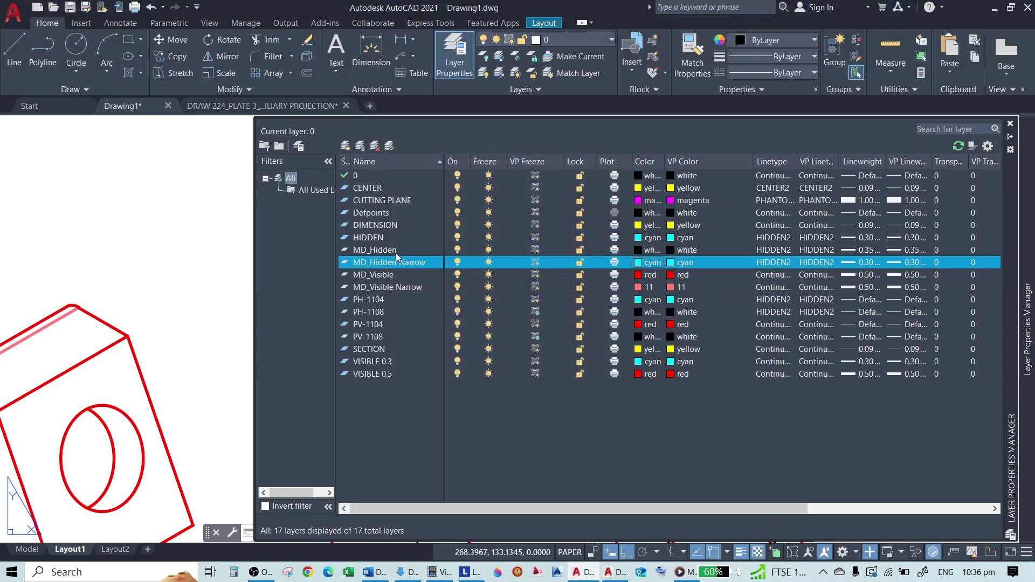
left_click(638, 266)
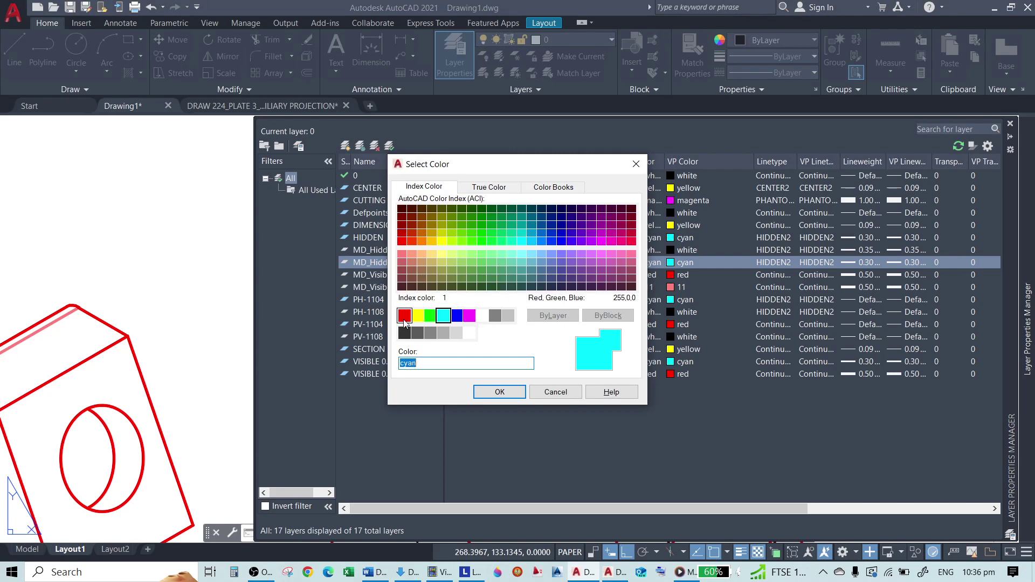
left_click(635, 164)
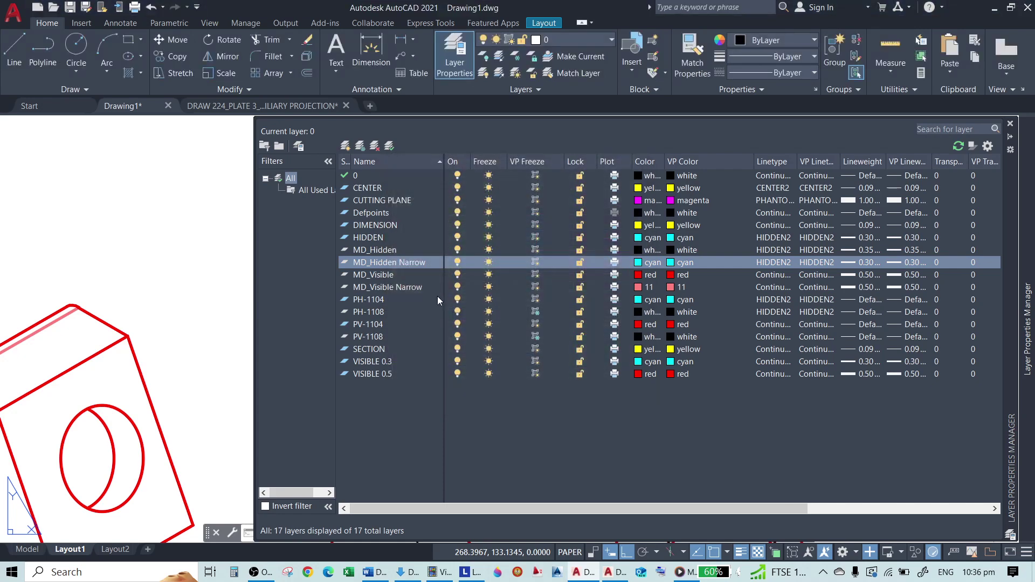
Change the color of the MD_Hidden Narrow layer to index color 14.
left_click(636, 261)
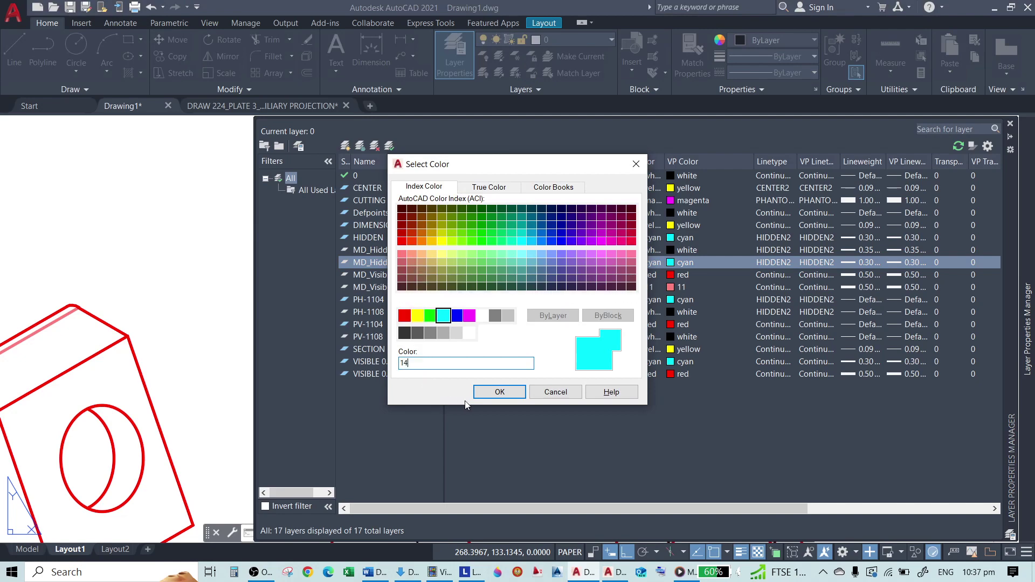
type("14")
left_click(500, 392)
Change the color of the MD_Hidden layer to cyan.
left_click(640, 251)
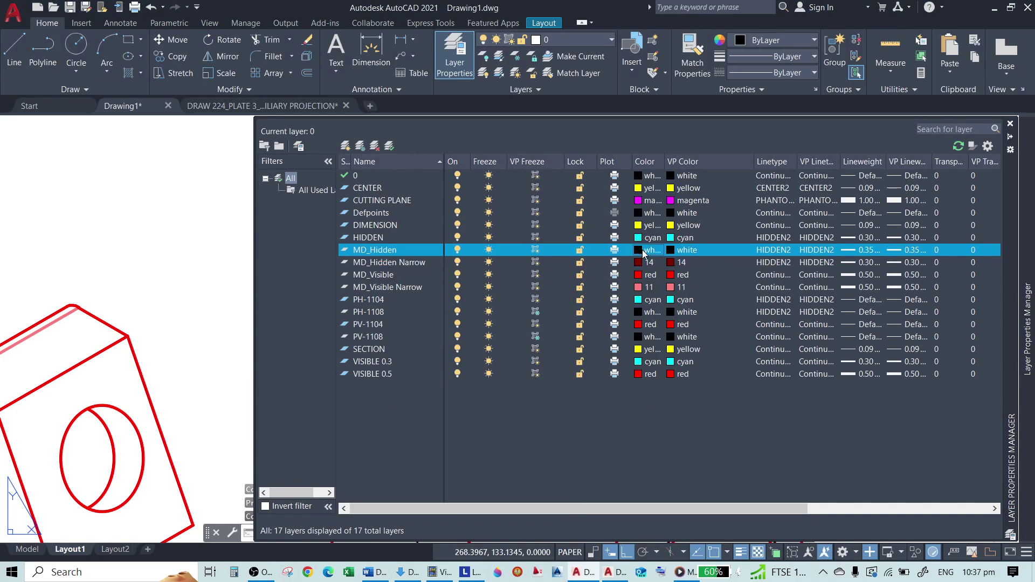
left_click(442, 316)
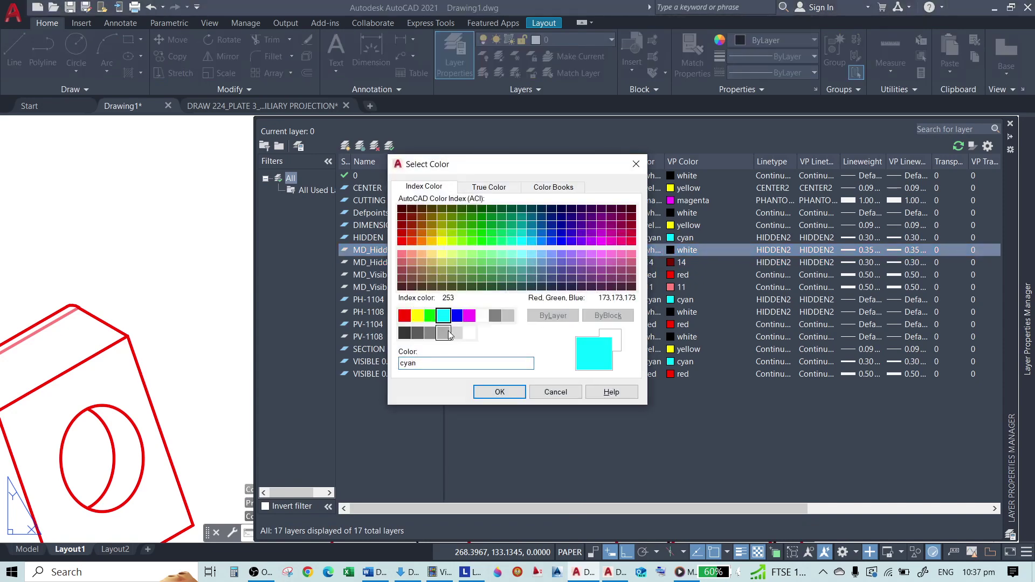
left_click(500, 392)
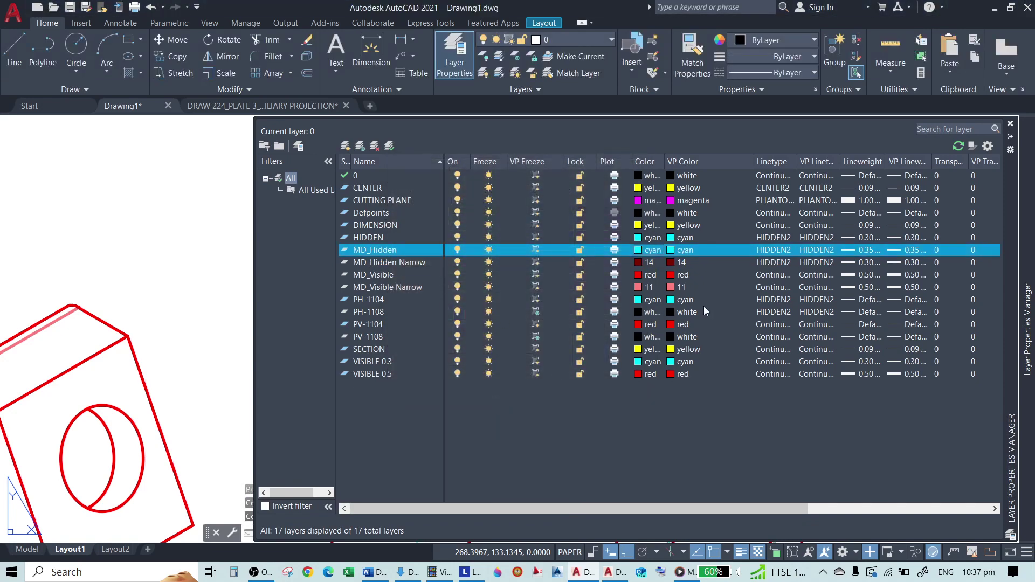
left_click(238, 245)
key("Escape")
Preview the Layout1 plot and examine how the recolored hidden and tangent edges print in every view.
scroll(416, 215, "down", 3)
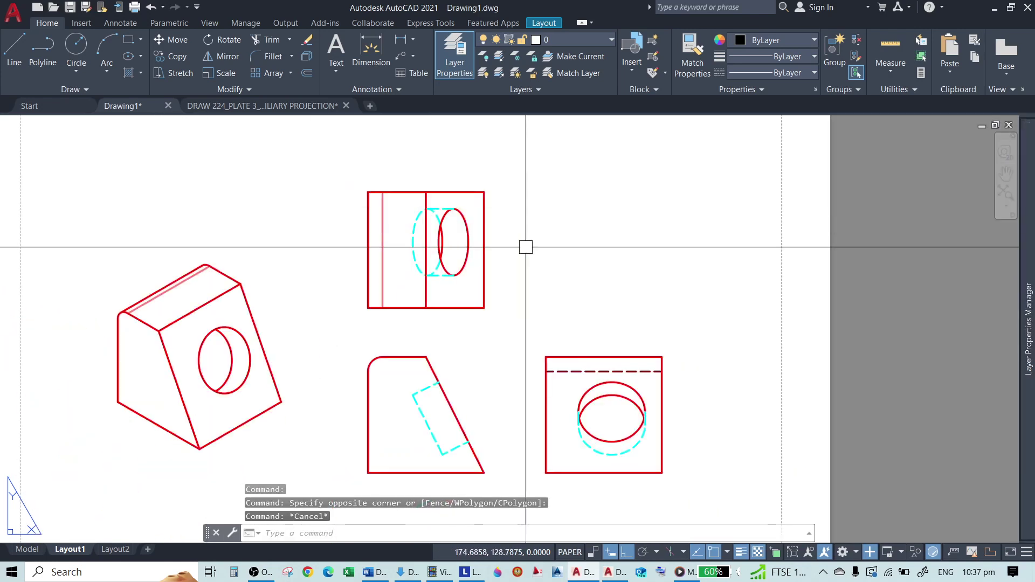
scroll(614, 289, "up", 2)
scroll(521, 251, "down", 2)
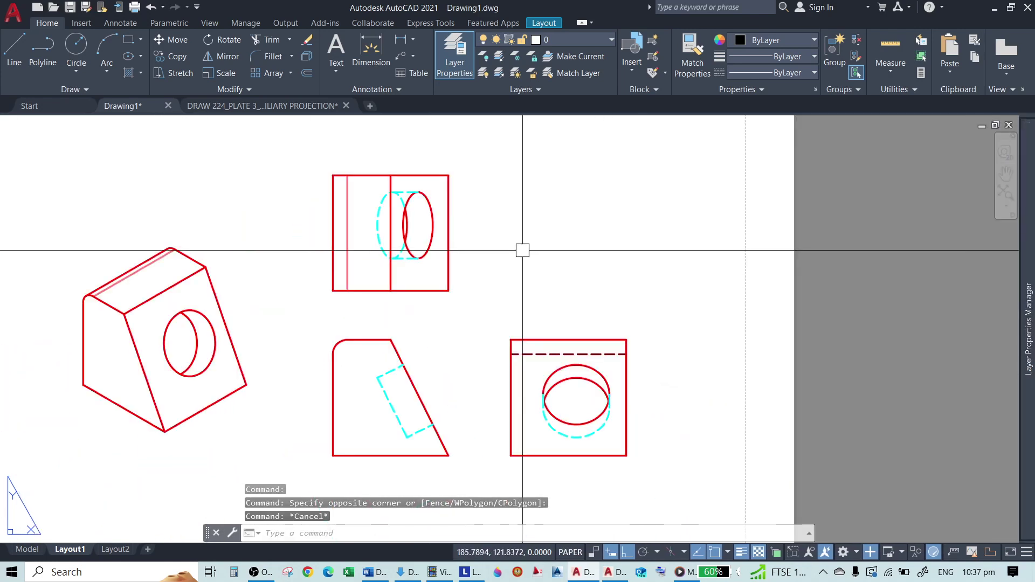
scroll(606, 405, "up", 5)
scroll(492, 302, "down", 3)
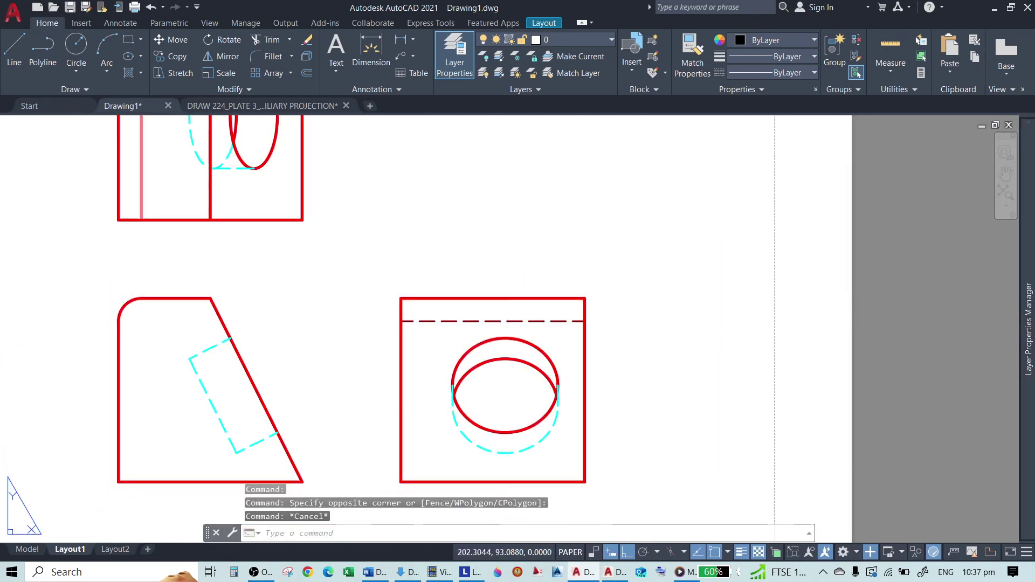
key("ctrl+p")
left_click(310, 448)
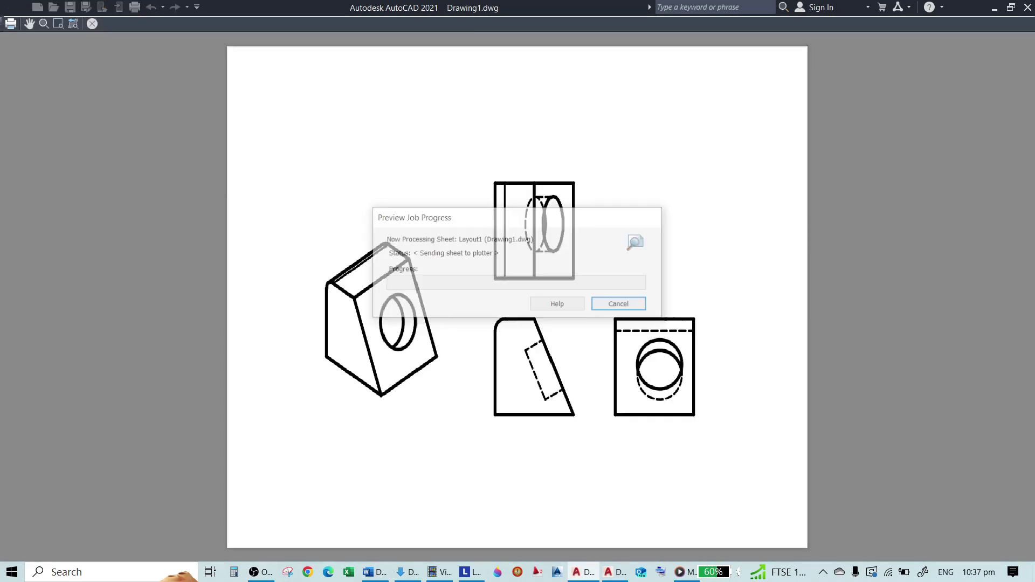
scroll(572, 226, "up", 3)
scroll(565, 219, "up", 2)
scroll(331, 104, "down", 4)
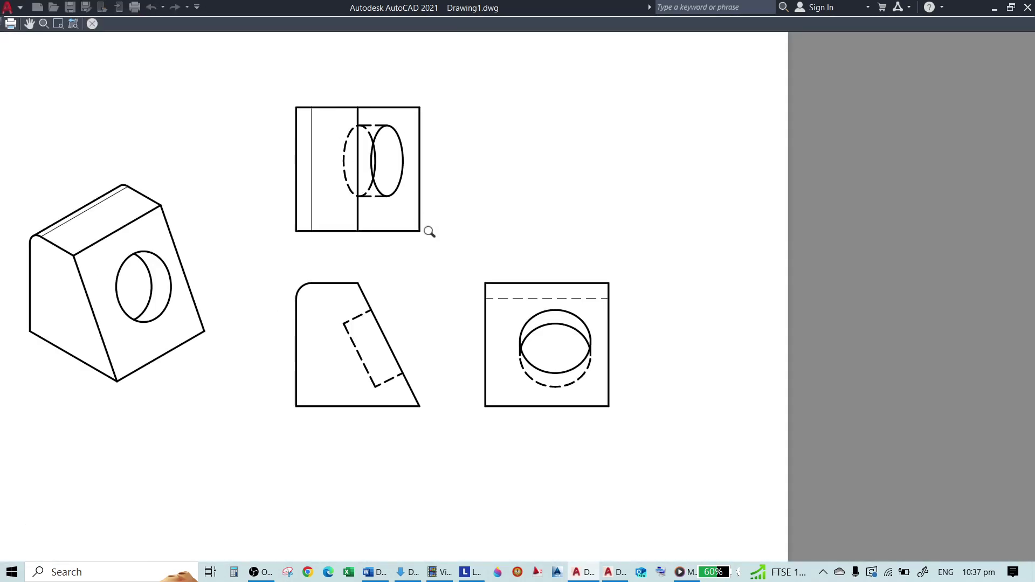
scroll(581, 355, "up", 4)
scroll(597, 303, "down", 2)
scroll(511, 338, "down", 4)
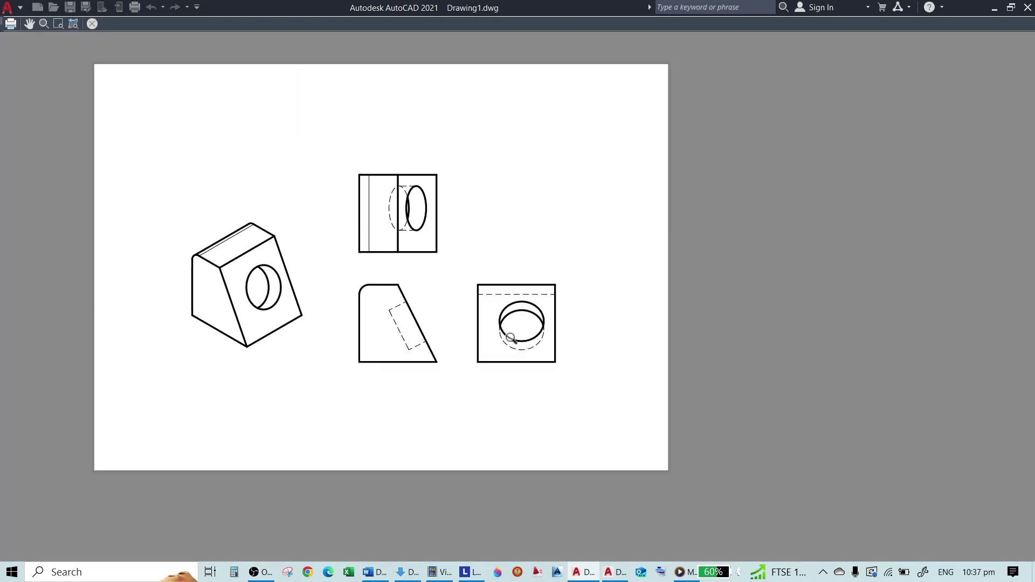
scroll(240, 215, "up", 4)
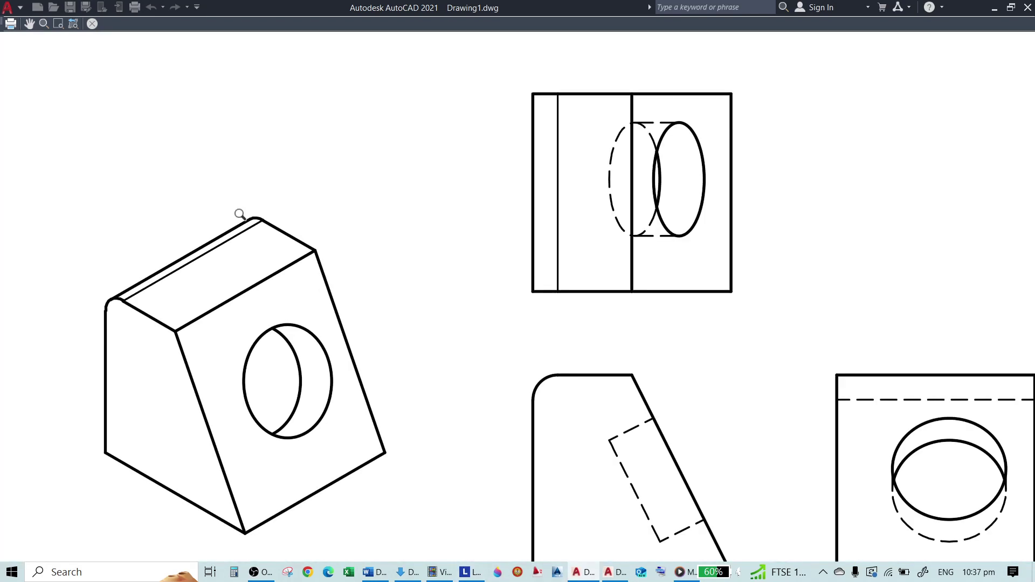
key("Escape")
key("Escape")
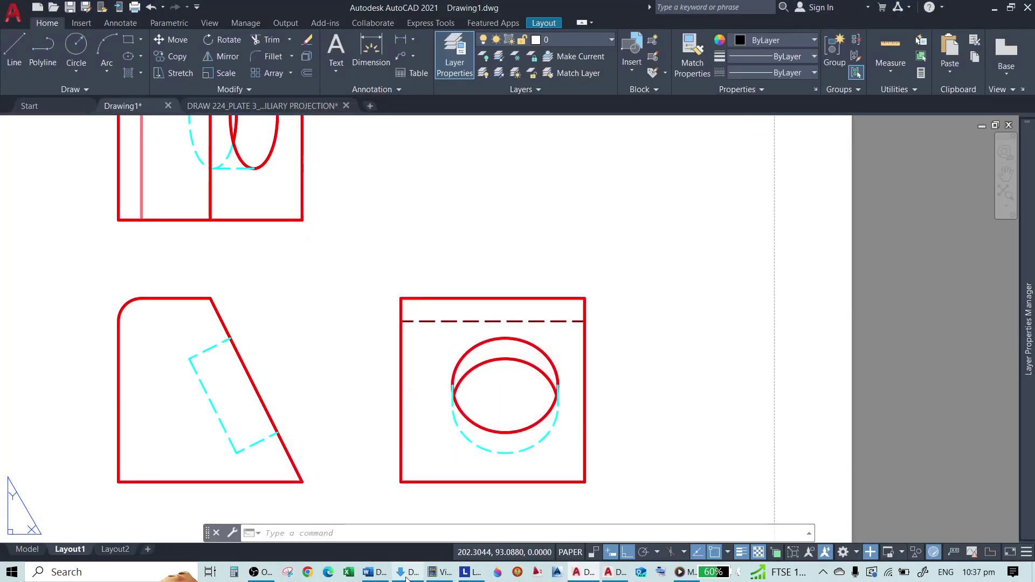
Open the recent drawing DRAW 224 PLATE 5 SAMPLE_3D TO 2D DRAWING.
mouse_move(388, 579)
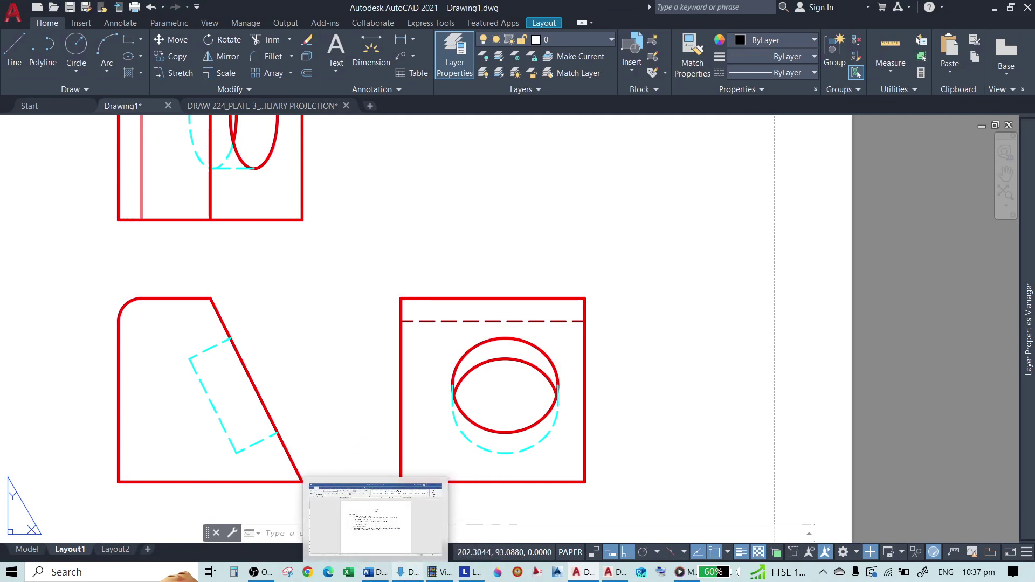
mouse_move(583, 572)
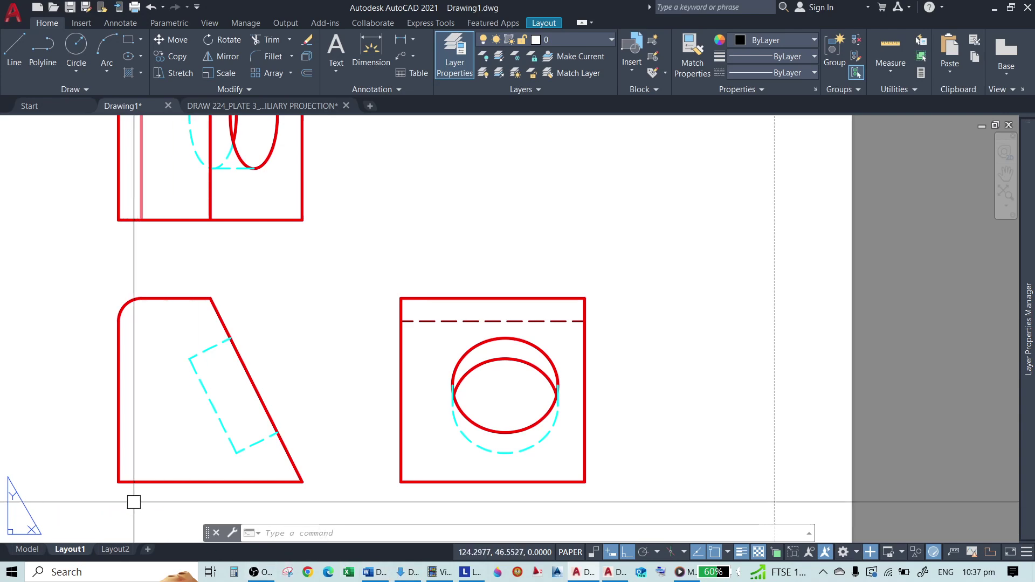
left_click(30, 106)
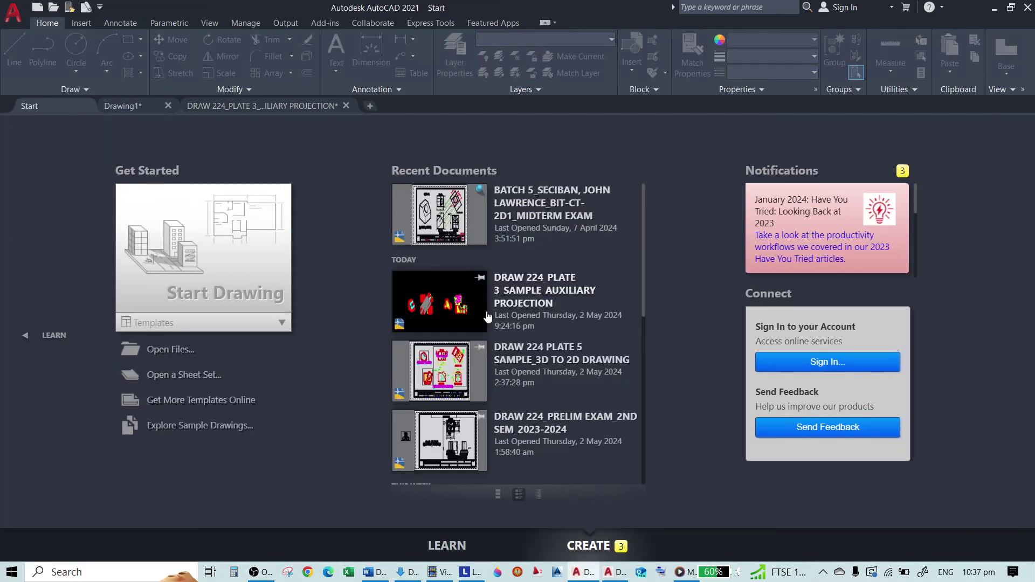
left_click(500, 367)
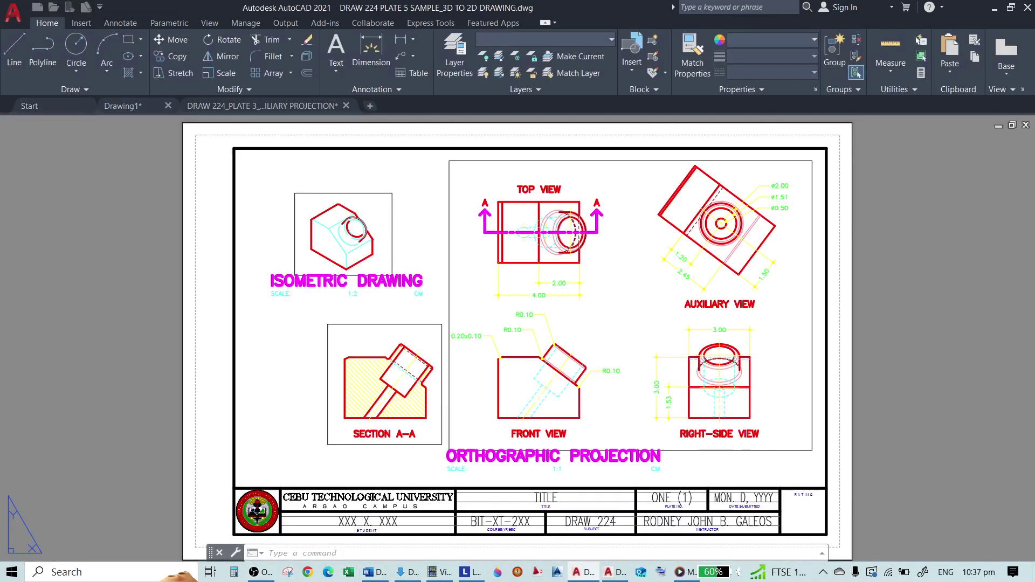
Examine the tangent and hidden edges up close in the top, auxiliary and right-side views of the Plate 5 sample.
scroll(593, 237, "up", 8)
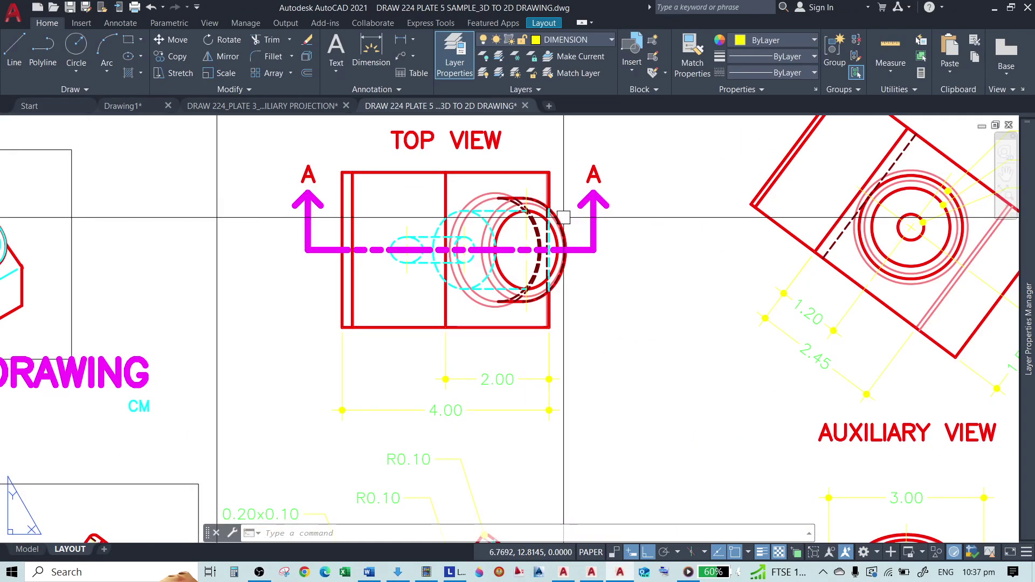
scroll(432, 258, "down", 1)
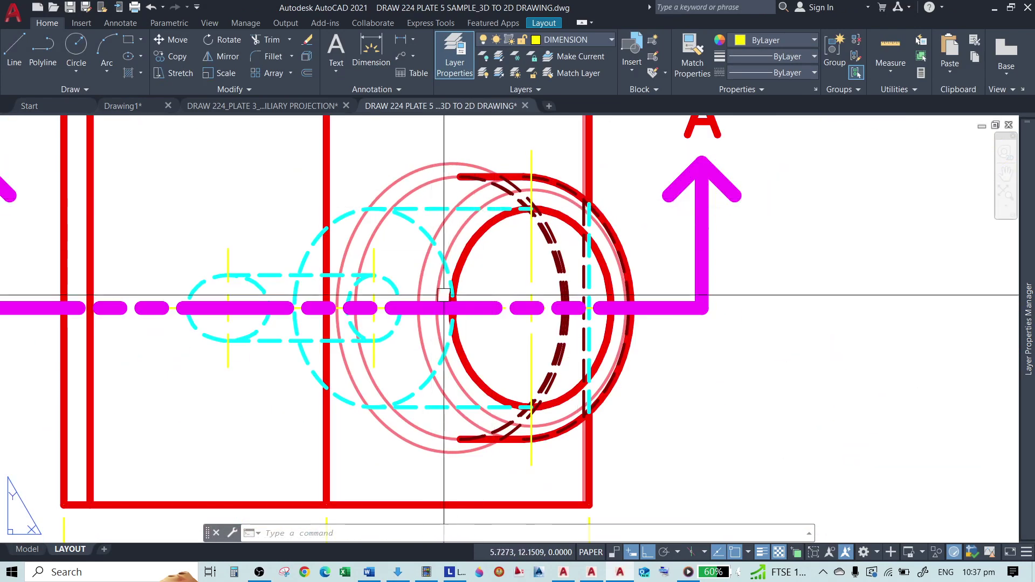
scroll(401, 237, "down", 3)
scroll(917, 253, "up", 6)
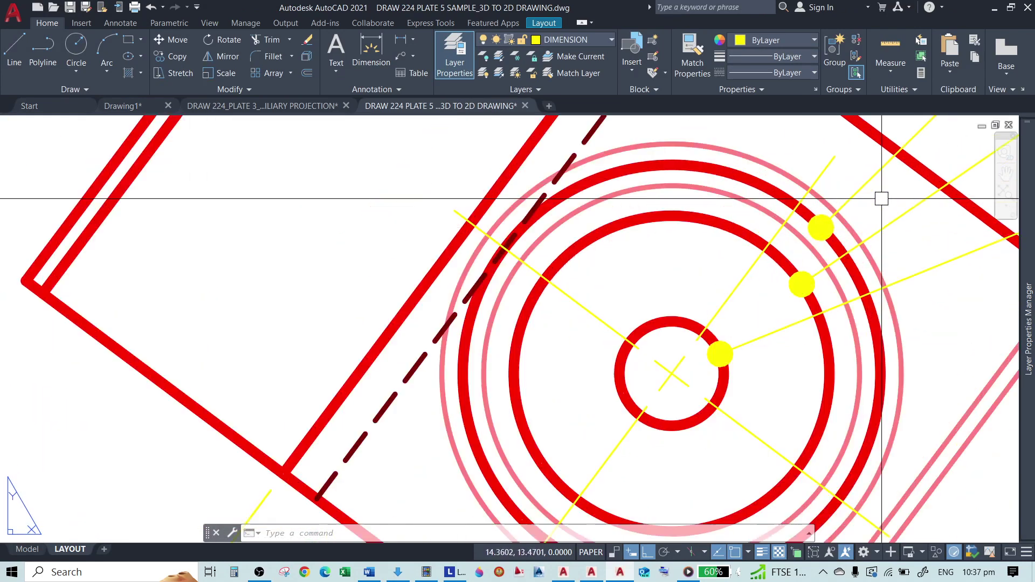
scroll(726, 221, "down", 1)
scroll(702, 216, "down", 7)
scroll(699, 404, "up", 6)
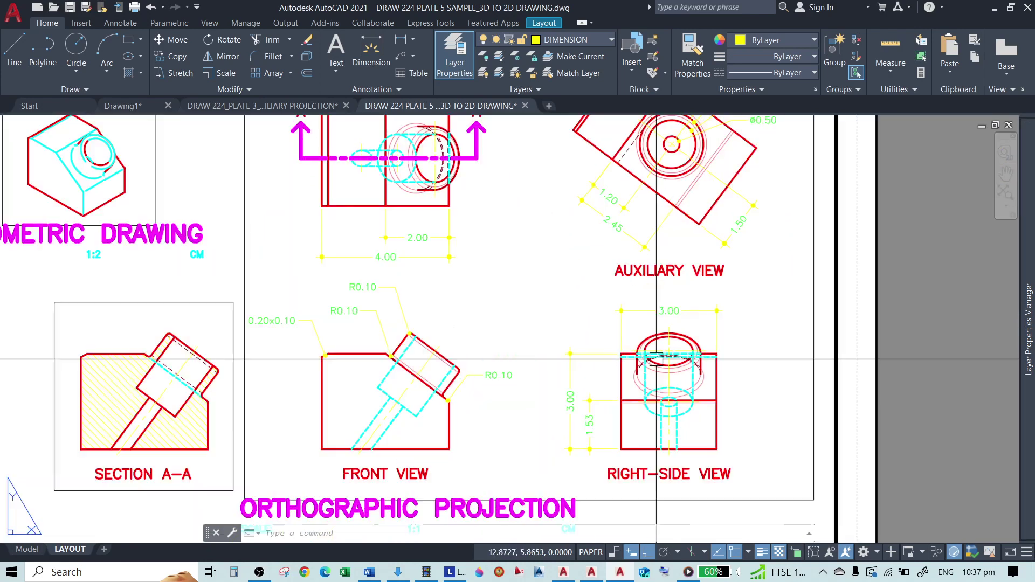
scroll(701, 398, "up", 2)
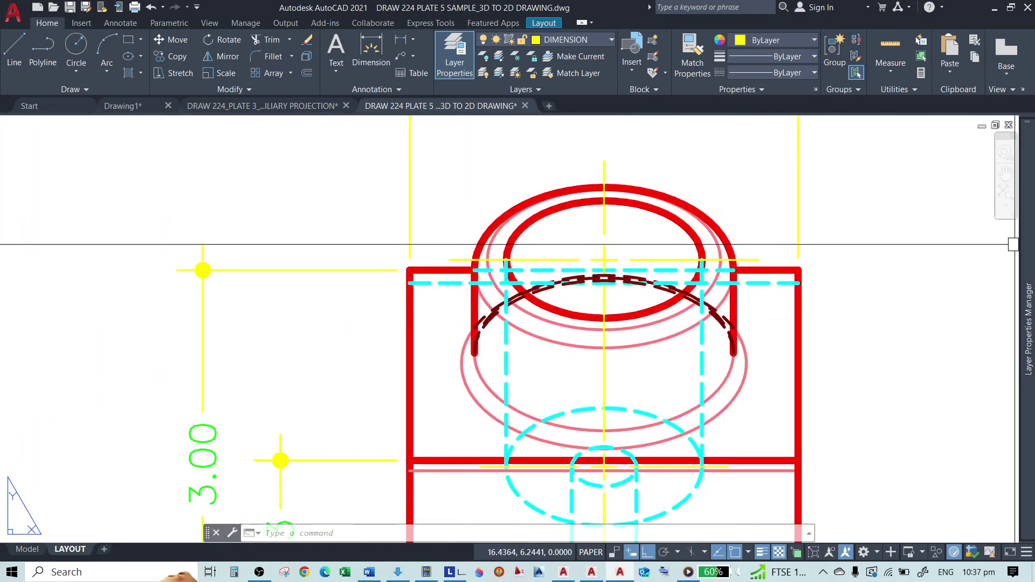
Try toggling viewport freeze on the MD_Hidden Narrow, MD_Visible Narrow and paper edge layers.
mouse_move(1031, 241)
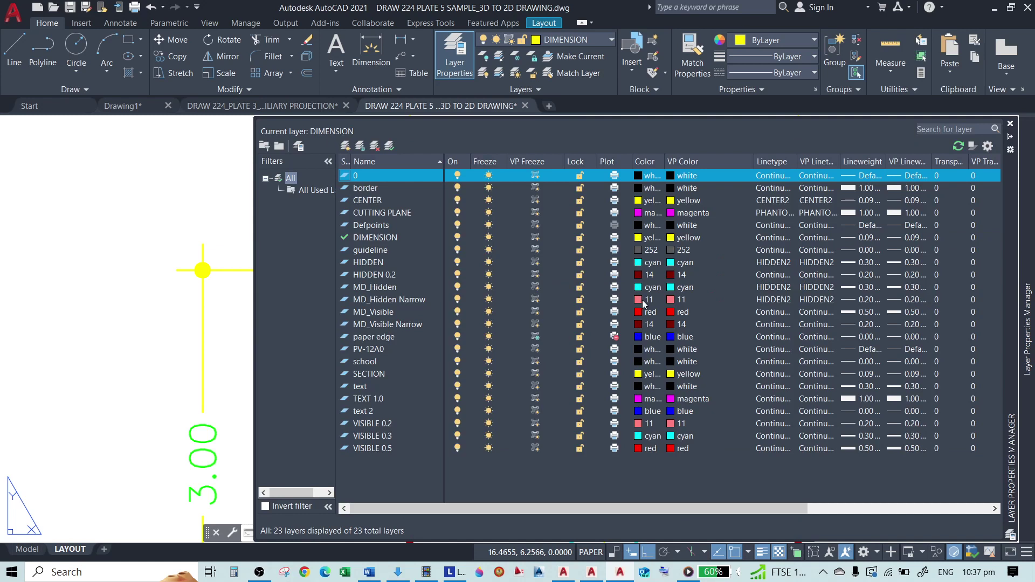
left_click(536, 303)
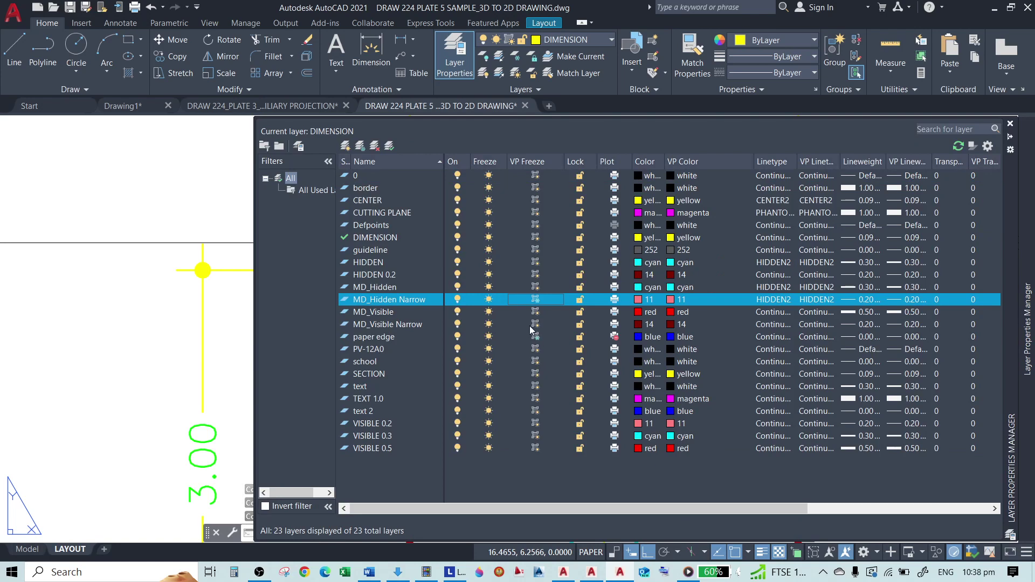
left_click(530, 325)
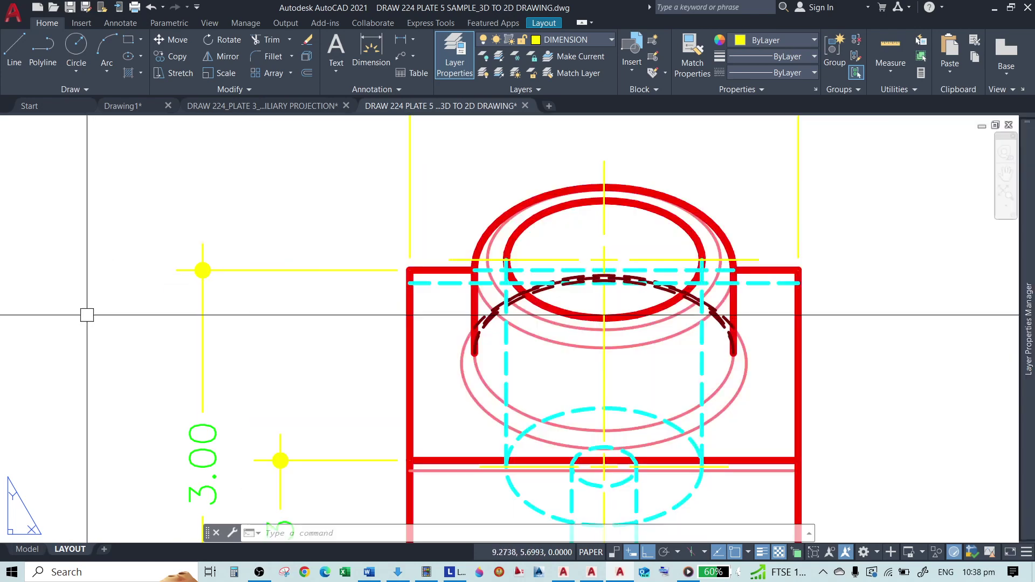
mouse_move(1027, 269)
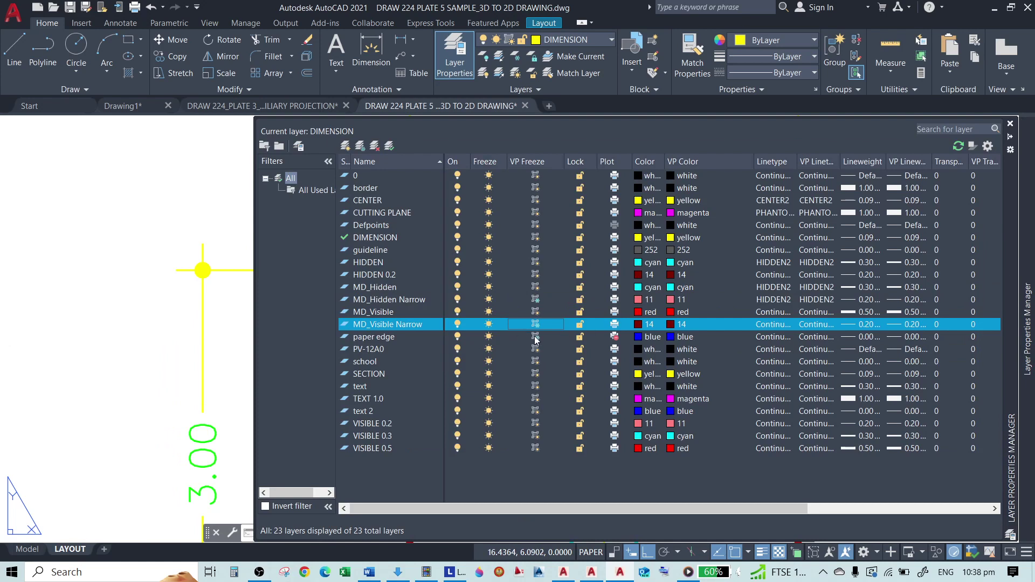
left_click(535, 337)
left_click(546, 325)
left_click(536, 338)
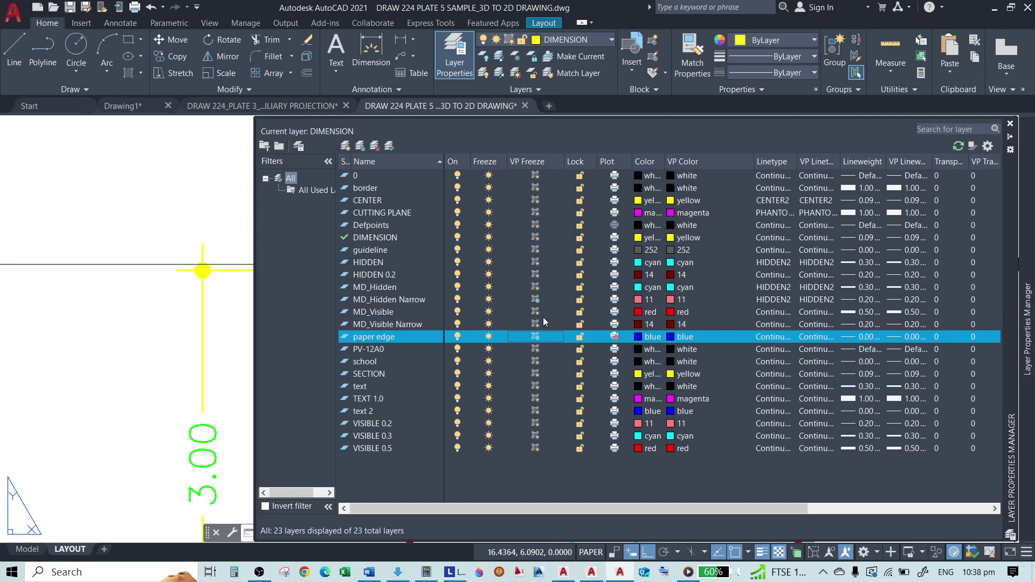
left_click(534, 300)
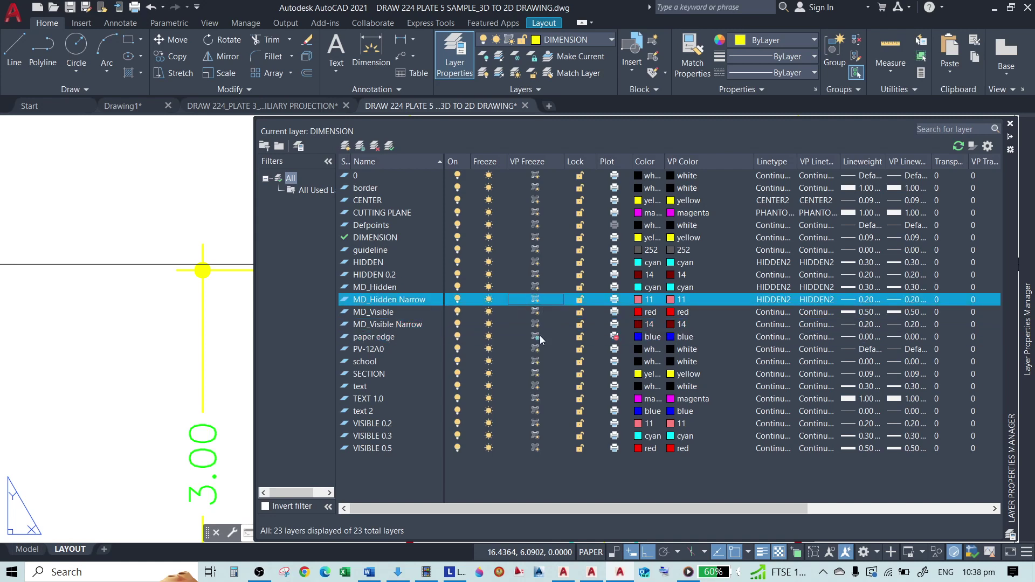
Freeze the MD_Hidden Narrow and MD_Visible Narrow layers throughout the Plate 5 sample drawing.
left_click(490, 331)
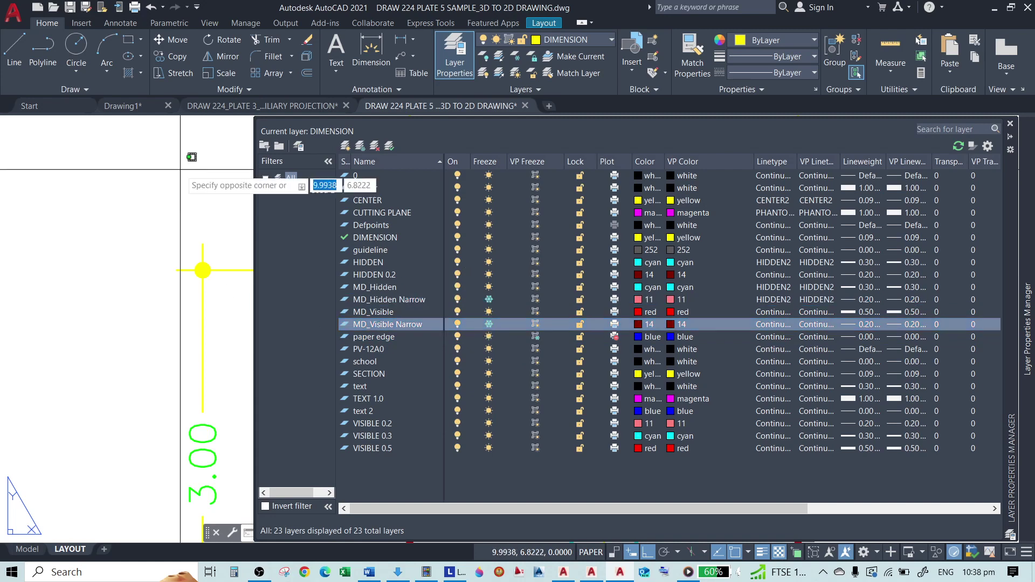
scroll(329, 323, "down", 3)
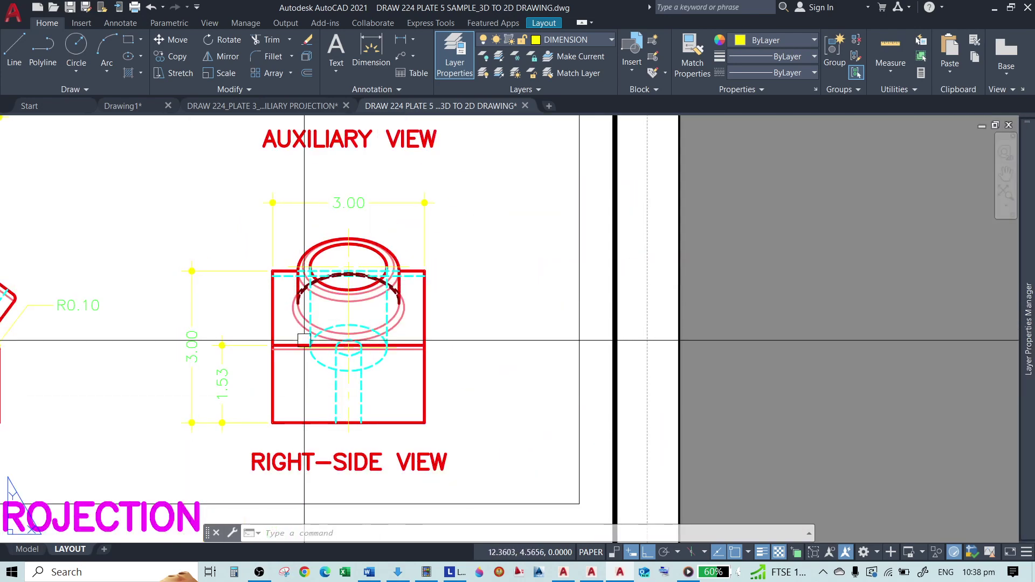
Thaw the MD_Hidden Narrow and MD_Visible Narrow layers in the Plate 5 sample layout.
scroll(342, 289, "up", 4)
scroll(450, 347, "down", 4)
scroll(450, 347, "up", 3)
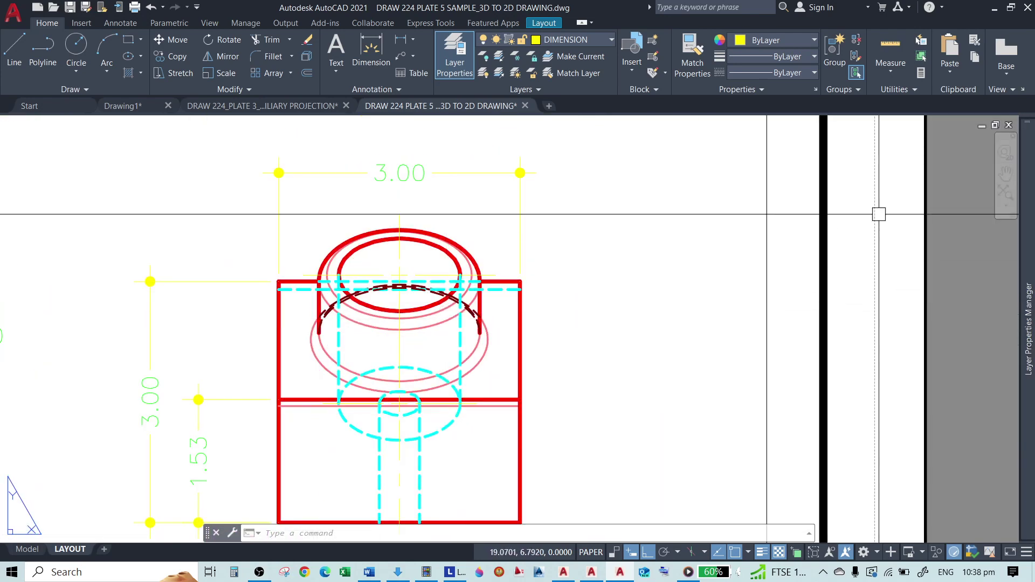
scroll(584, 313, "down", 6)
mouse_move(1028, 329)
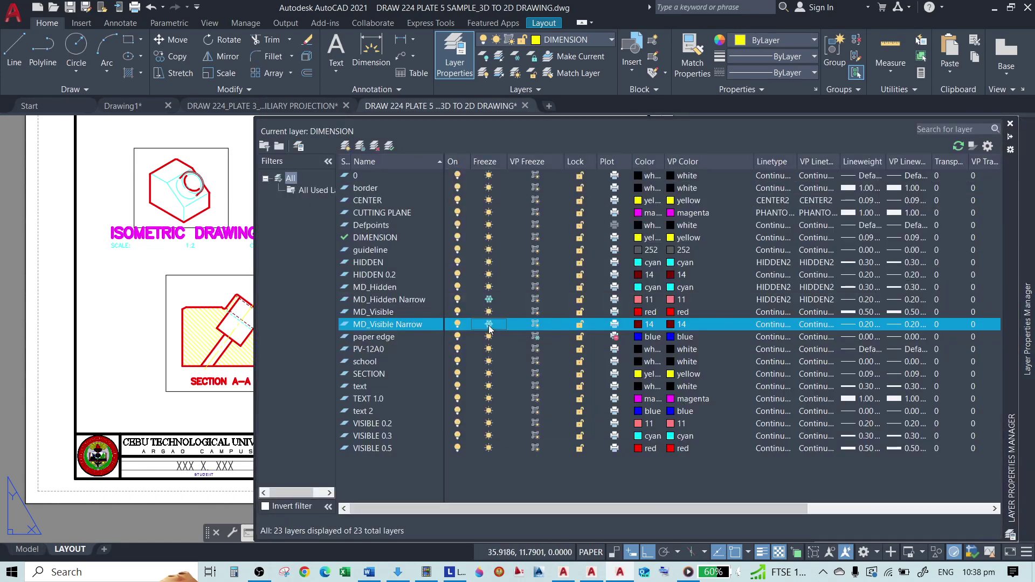
left_click(489, 300)
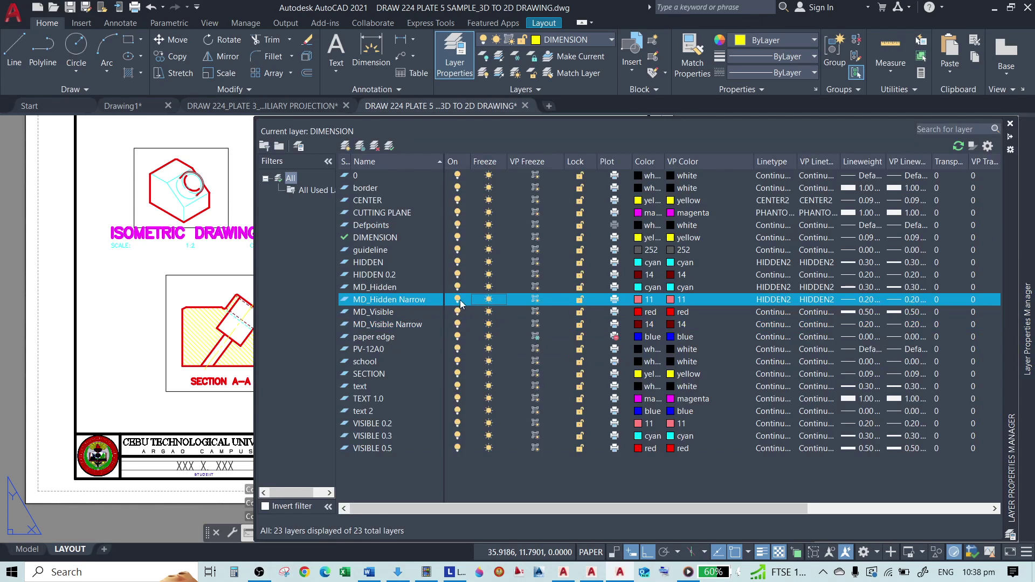
Try turning off the MD_Hidden Narrow and MD_Visible Narrow layers from the layout.
left_click(458, 325)
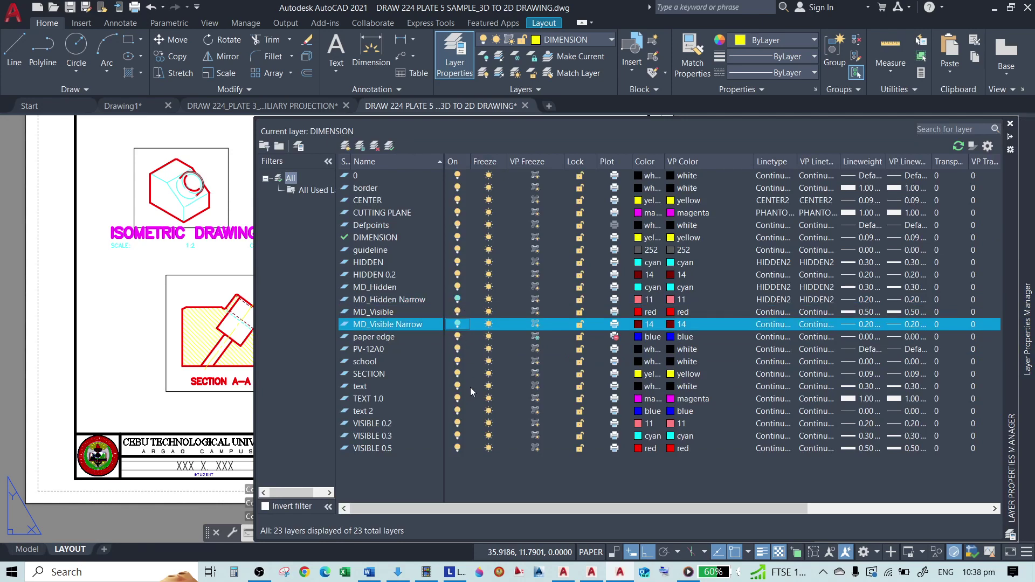
left_click(121, 302)
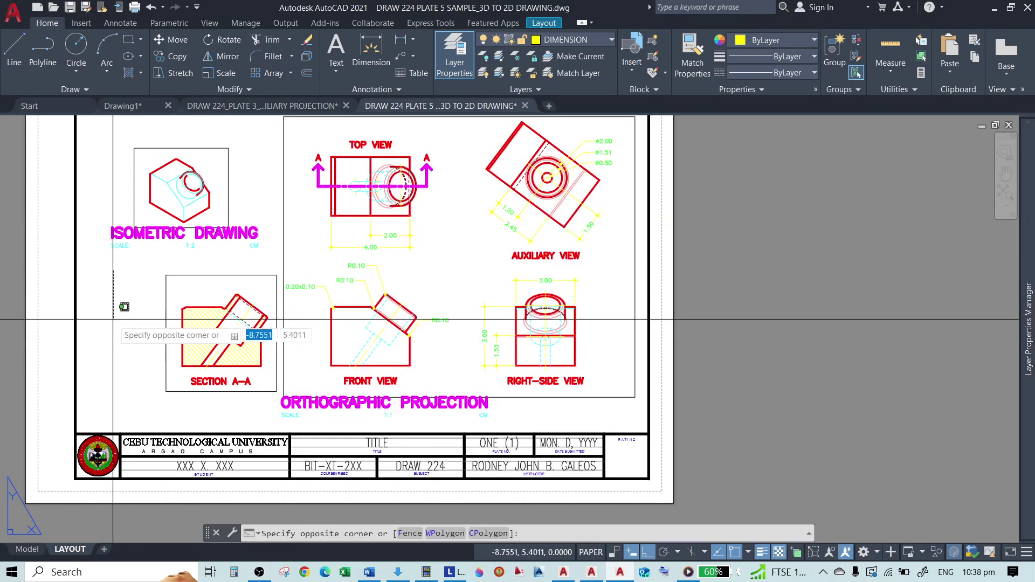
left_click(131, 302)
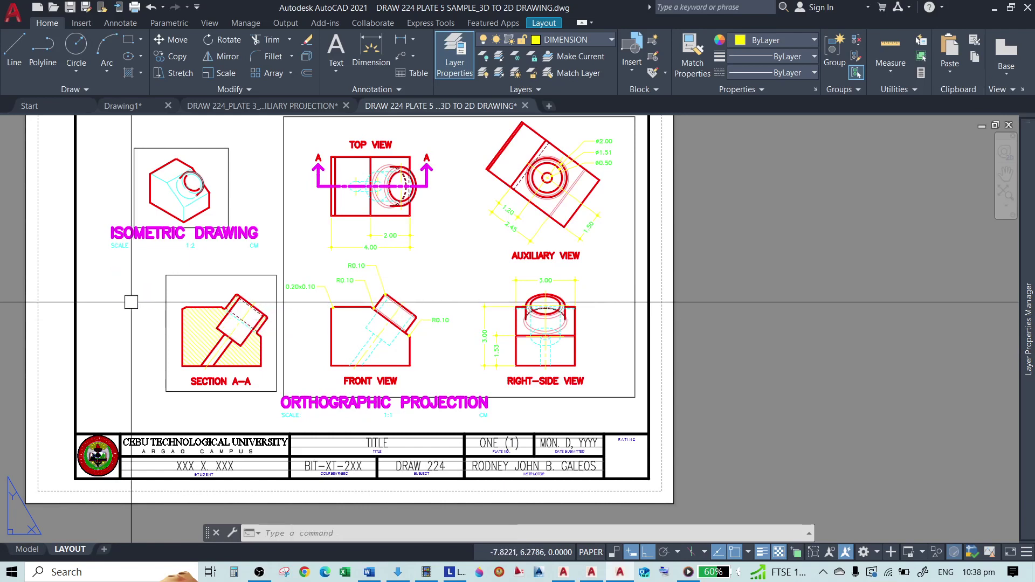
Switch to model space and turn the MD_Visible Narrow and MD_Hidden Narrow layers back on.
left_click(27, 549)
mouse_move(1025, 267)
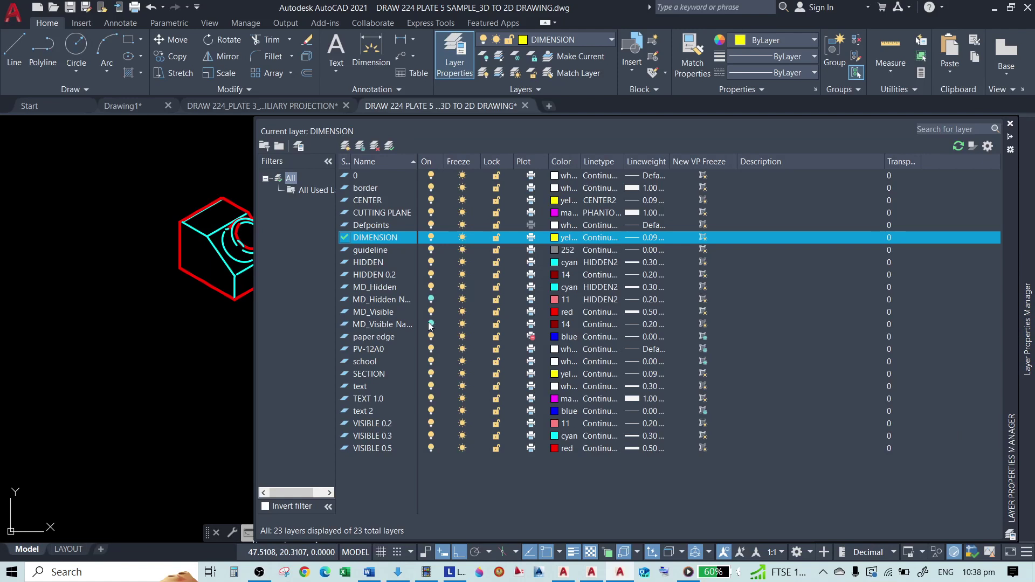
left_click(432, 324)
left_click(432, 299)
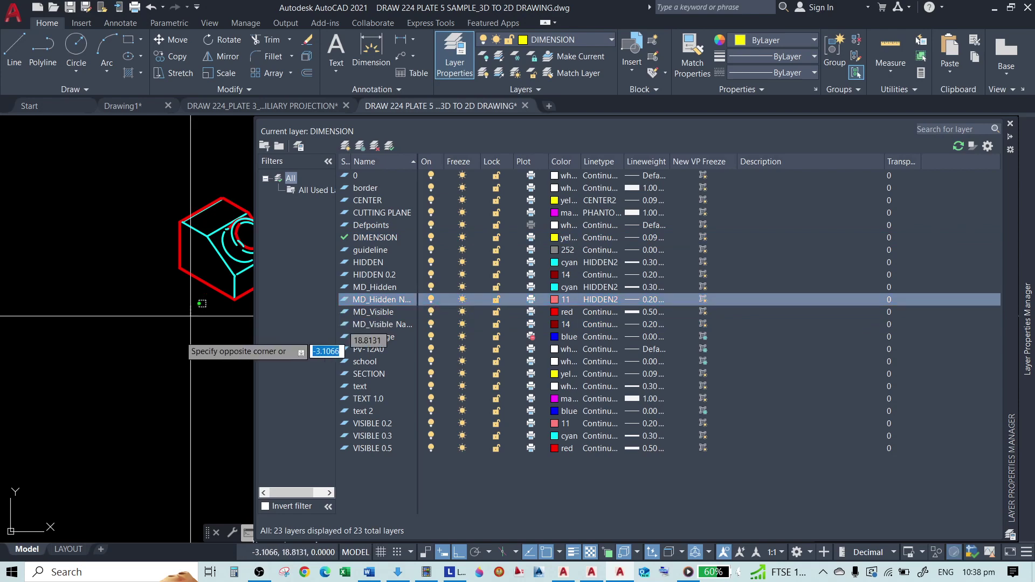
Check which layer the thin outermost circle in the auxiliary view belongs to, leaving it deselected.
scroll(347, 302, "down", 3)
scroll(172, 306, "up", 5)
scroll(207, 290, "up", 8)
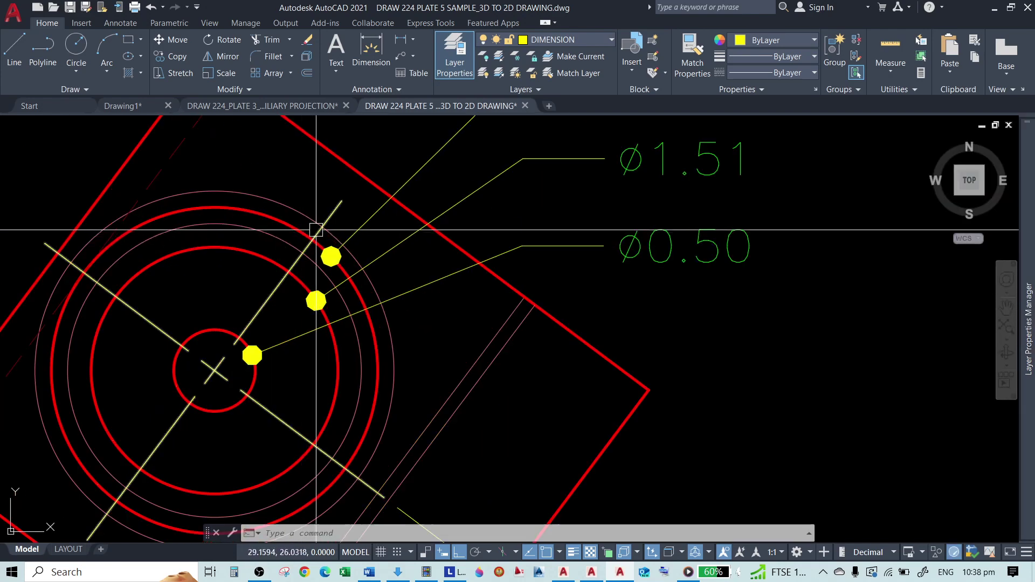
left_click(309, 219)
scroll(305, 208, "up", 2)
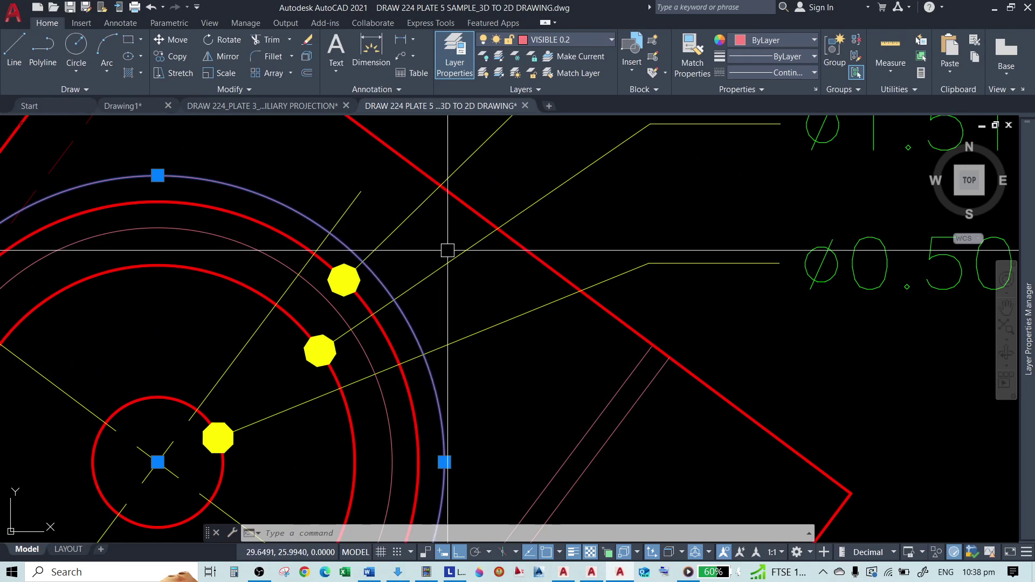
key("Escape")
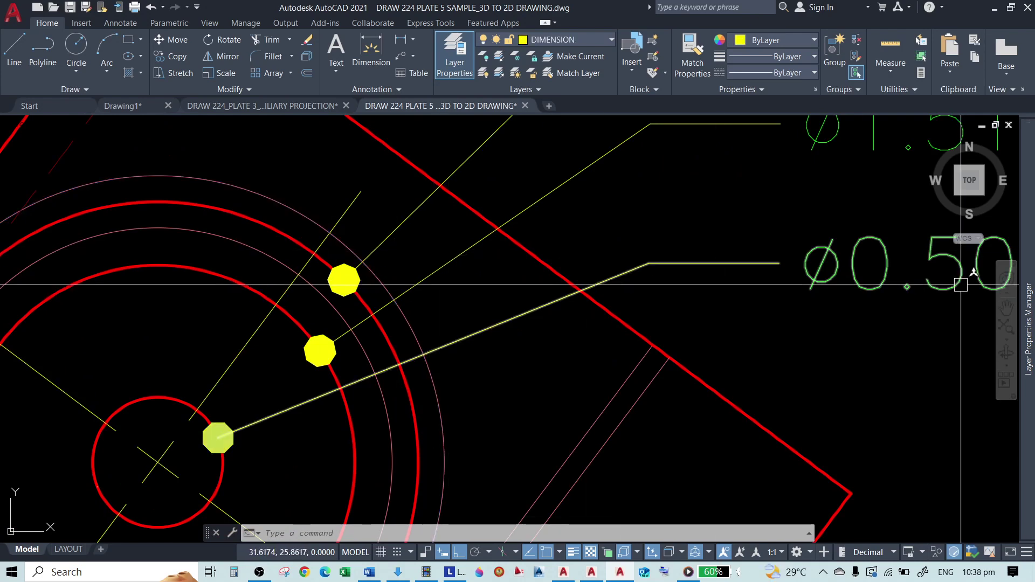
Freeze the VISIBLE 0.2 and HIDDEN 0.2 layers in model space.
mouse_move(1032, 253)
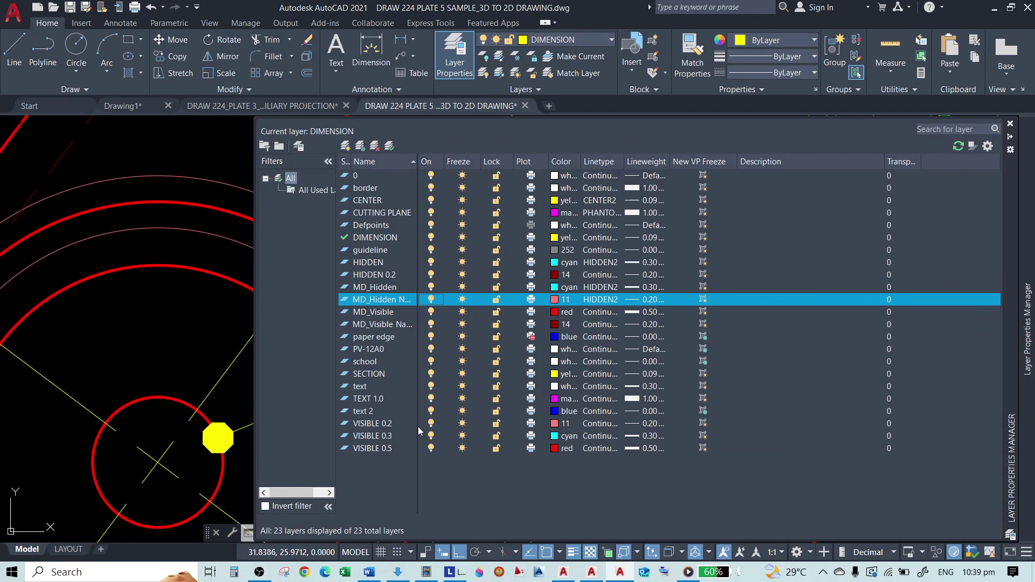
left_click(462, 424)
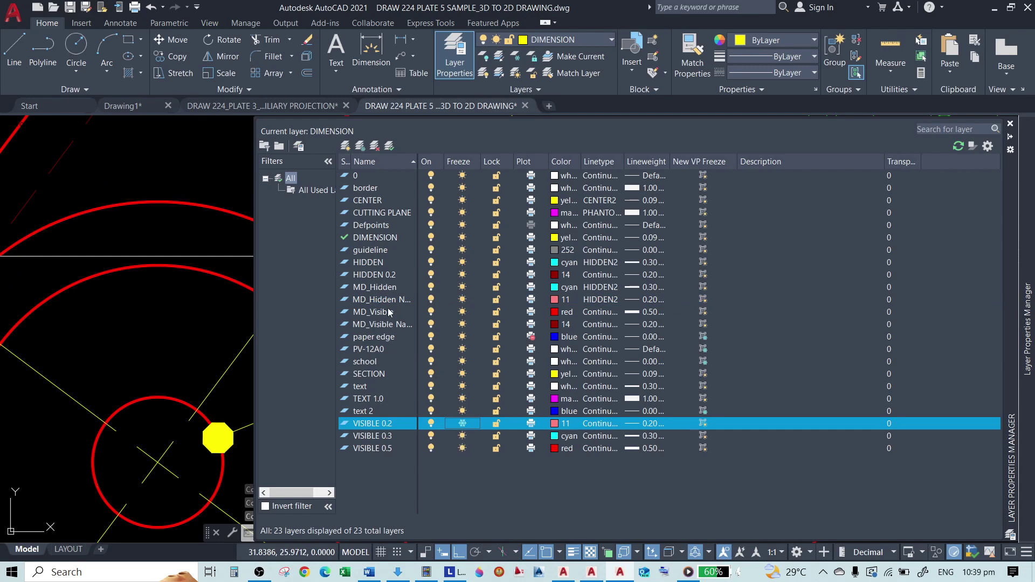
left_click(463, 275)
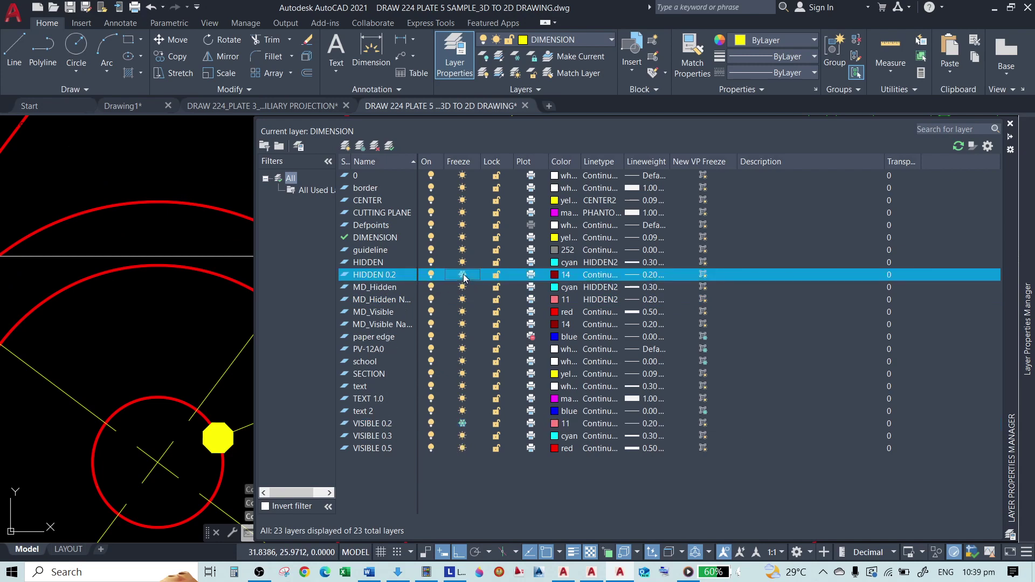
Examine the auxiliary, top, front and right-side views with the narrow tangent edge layers frozen.
scroll(387, 249, "down", 6)
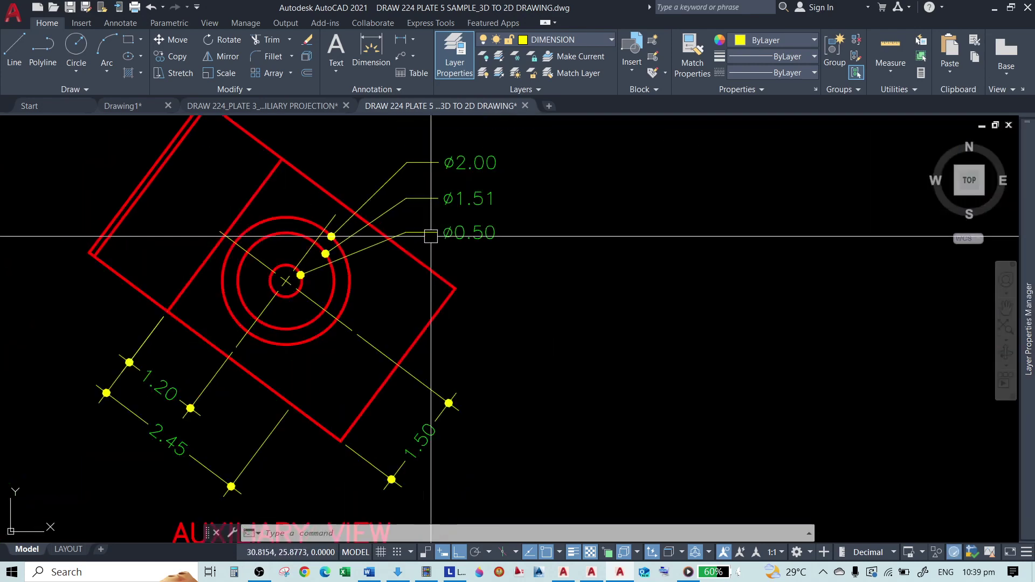
scroll(283, 241, "up", 8)
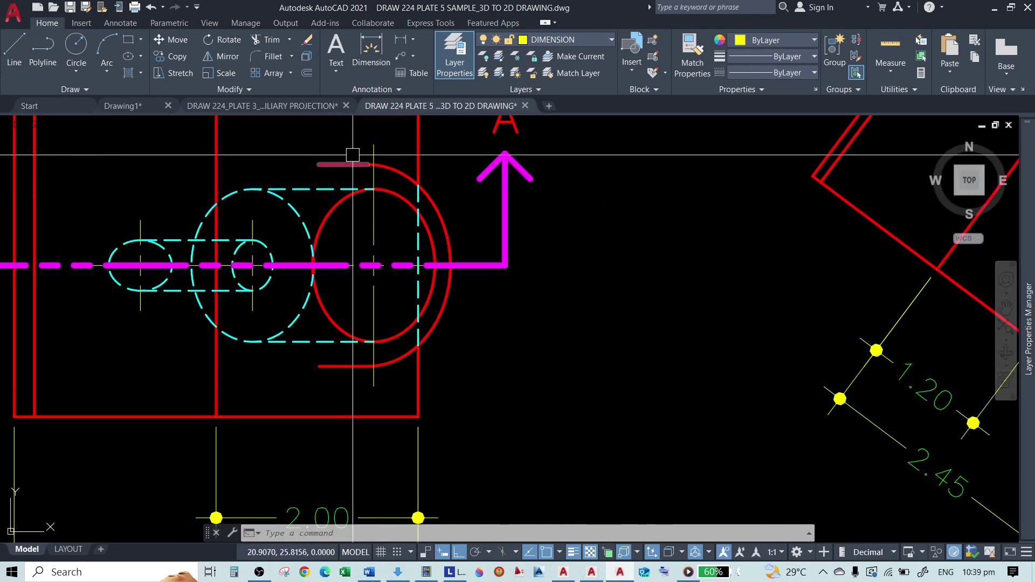
scroll(384, 293, "down", 6)
scroll(558, 351, "up", 6)
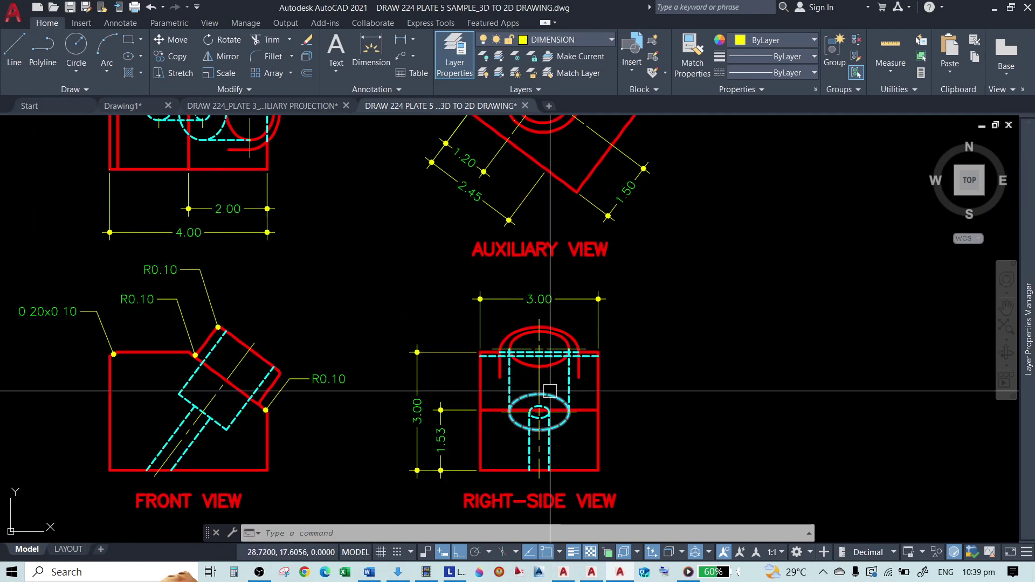
scroll(334, 353, "down", 5)
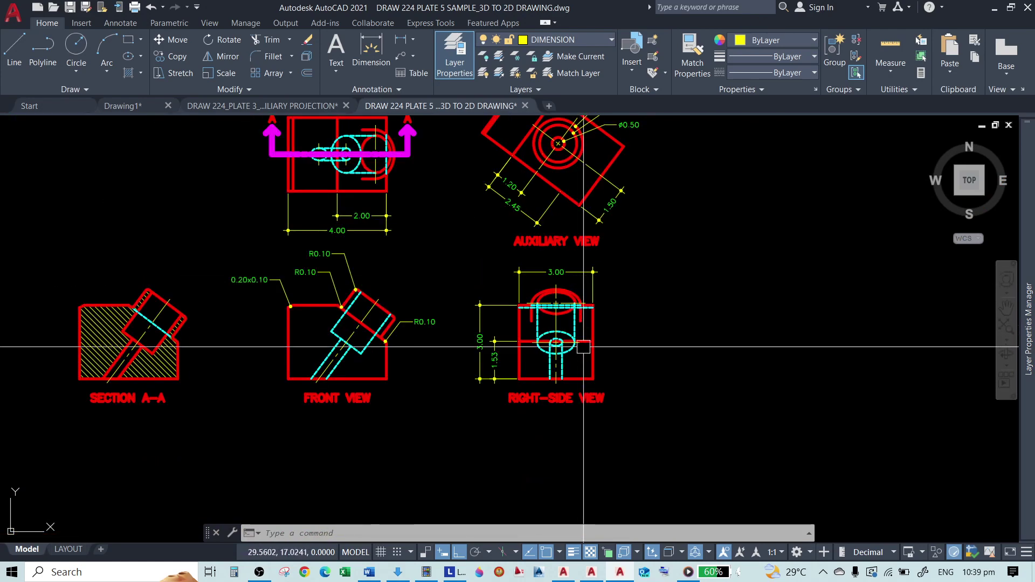
scroll(486, 375, "down", 2)
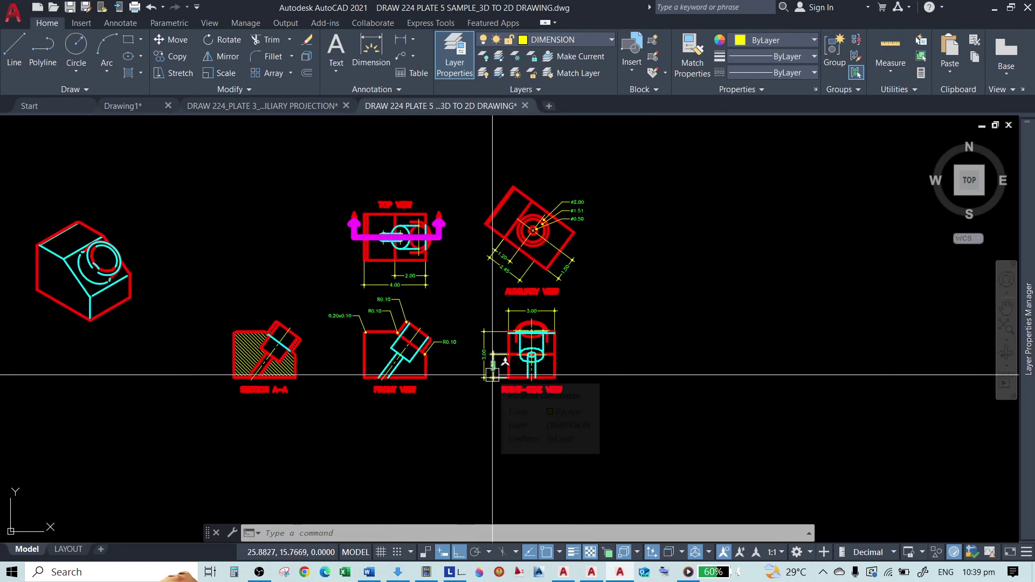
scroll(426, 360, "up", 2)
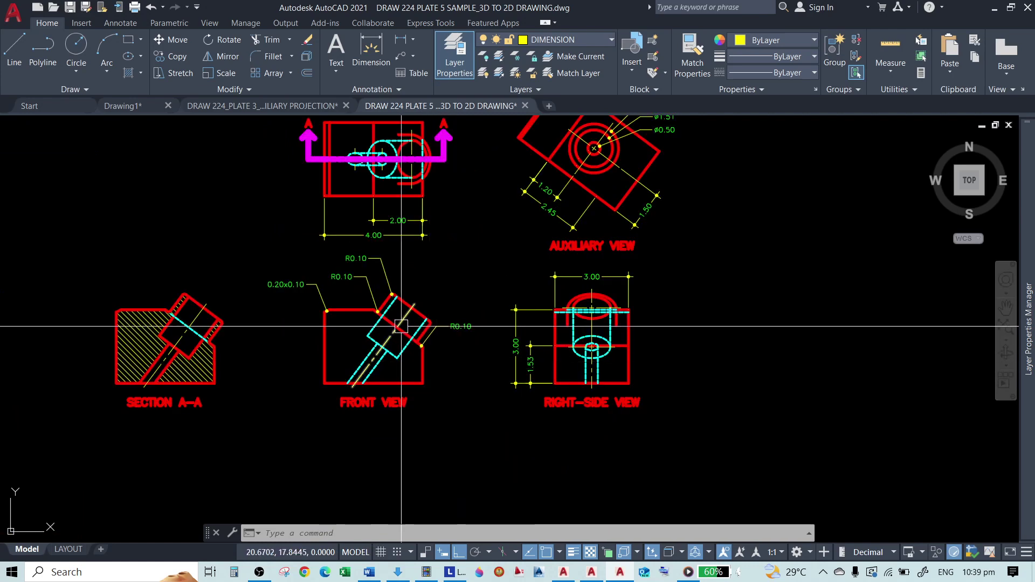
scroll(494, 376, "up", 6)
scroll(387, 288, "down", 6)
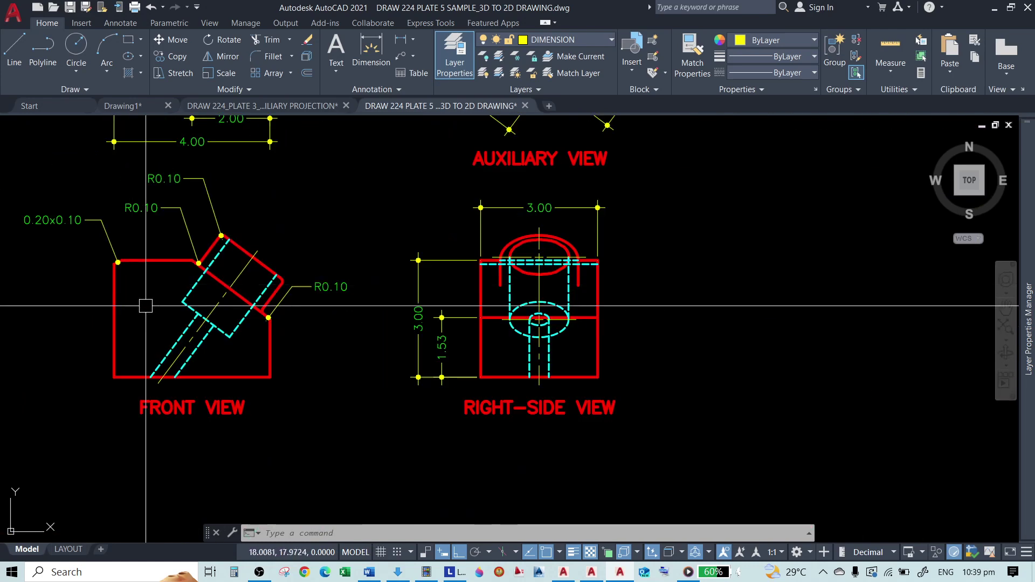
scroll(409, 288, "up", 6)
scroll(464, 375, "down", 2)
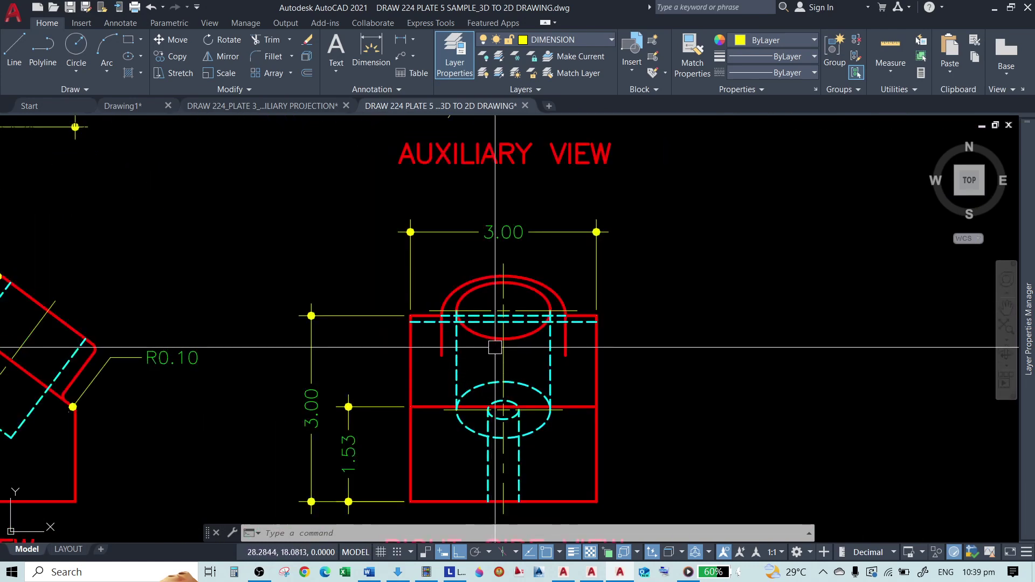
Thaw the VISIBLE 0.2 and HIDDEN 0.2 layers and check the tangent edges in the right-side view.
mouse_move(1029, 236)
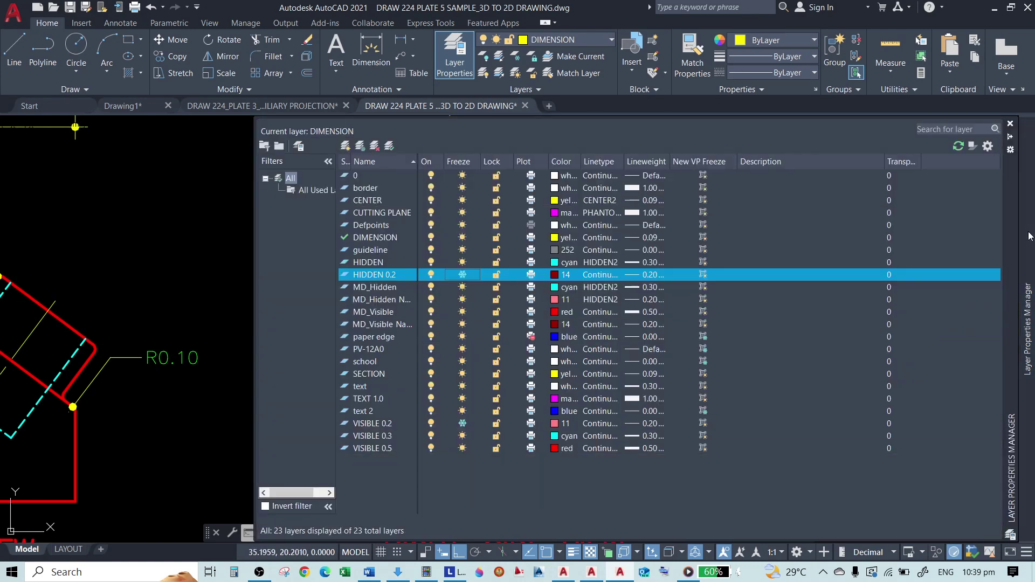
left_click(463, 424)
left_click(464, 275)
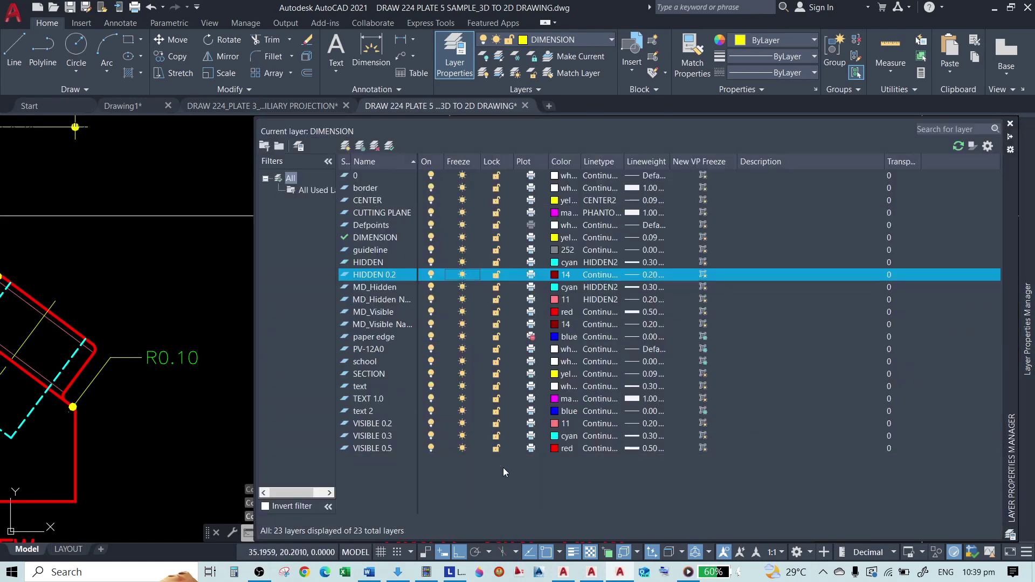
scroll(504, 364, "up", 5)
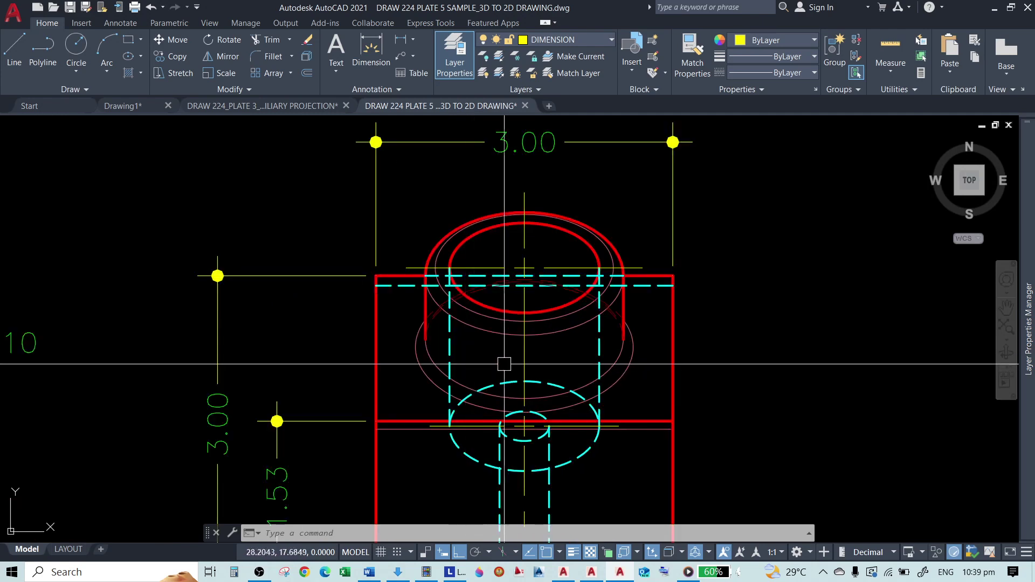
scroll(627, 331, "up", 2)
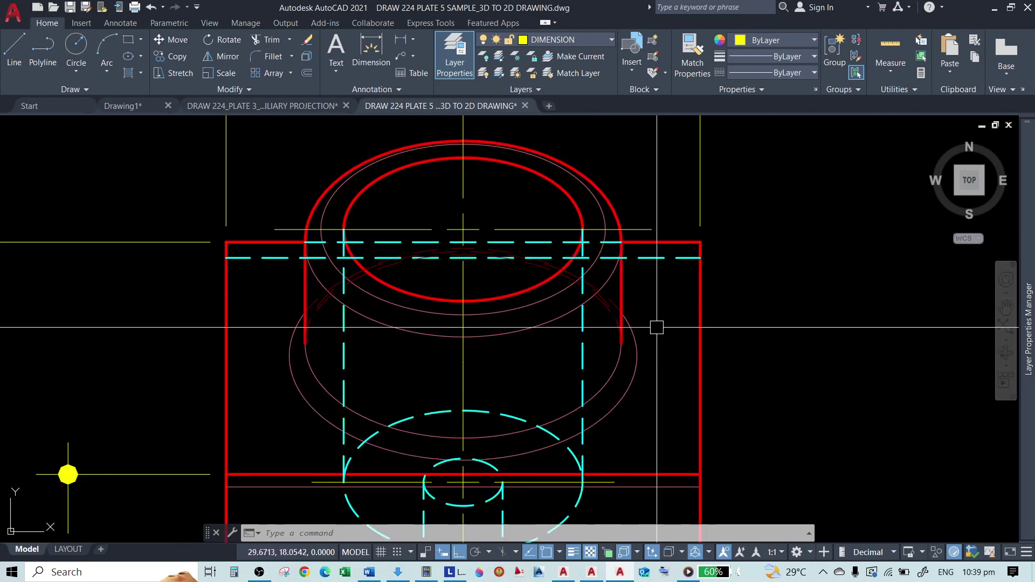
left_click(995, 9)
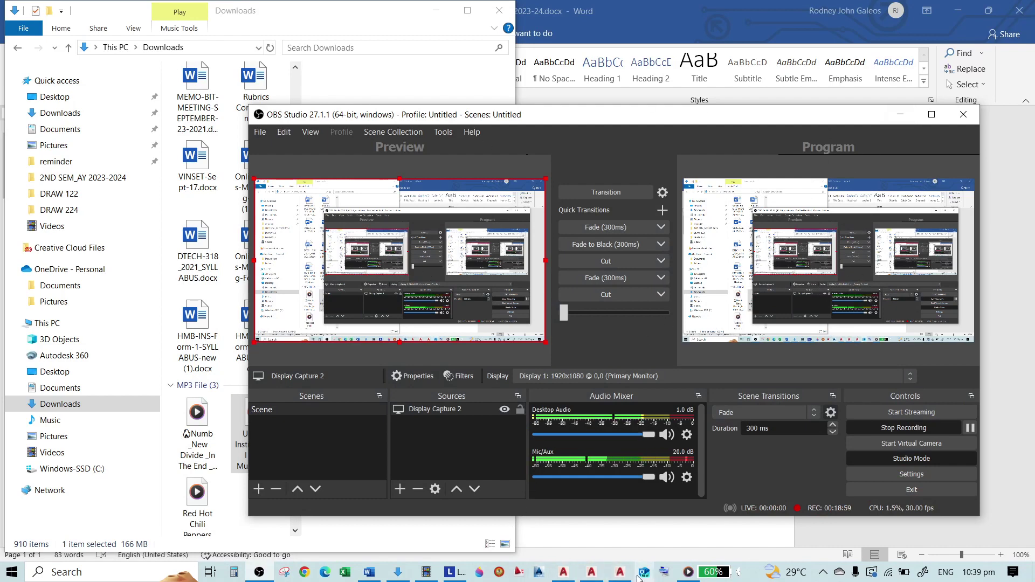
left_click(591, 571)
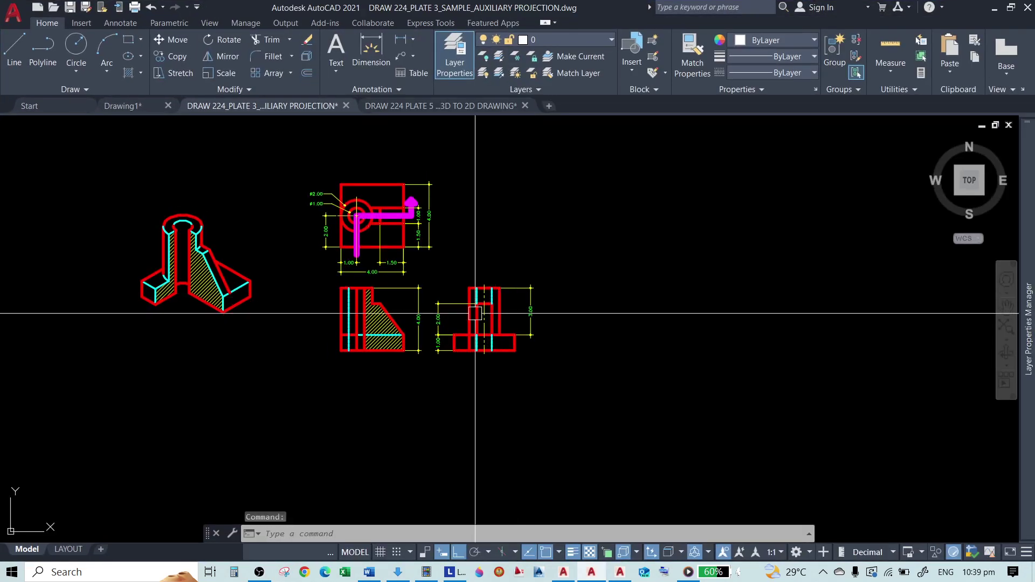
left_click(432, 106)
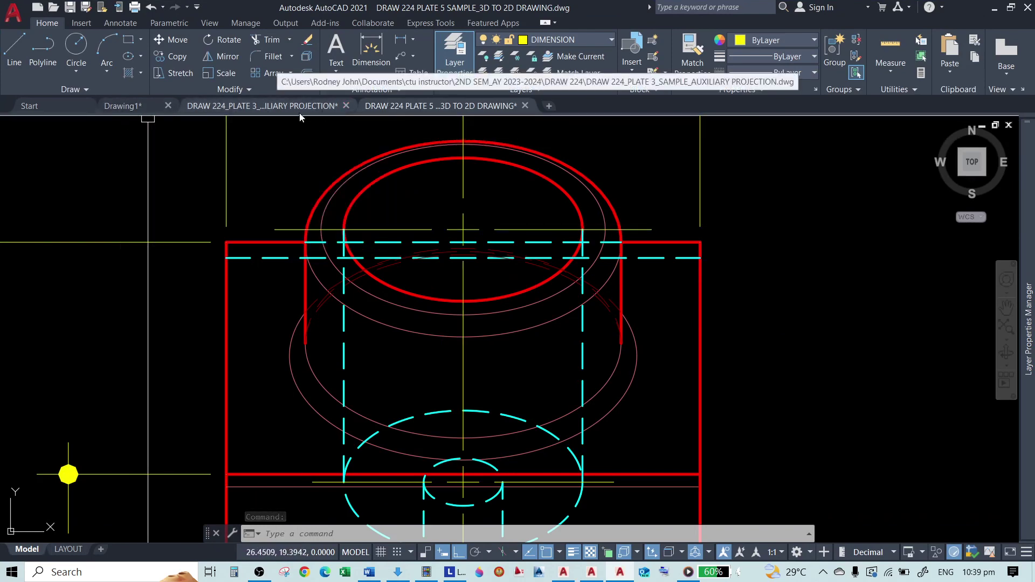
Close the DRAW 224_PLATE 3_SAMPLE_AUXILIARY PROJECTION drawing without saving its changes.
left_click(353, 106)
scroll(575, 313, "down", 4)
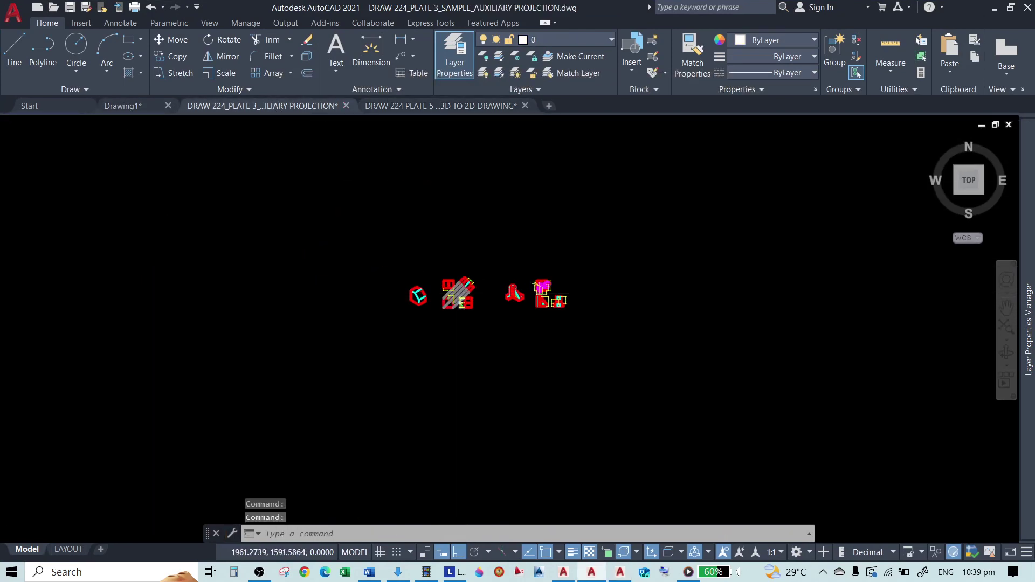
scroll(465, 292, "up", 2)
left_click(451, 111)
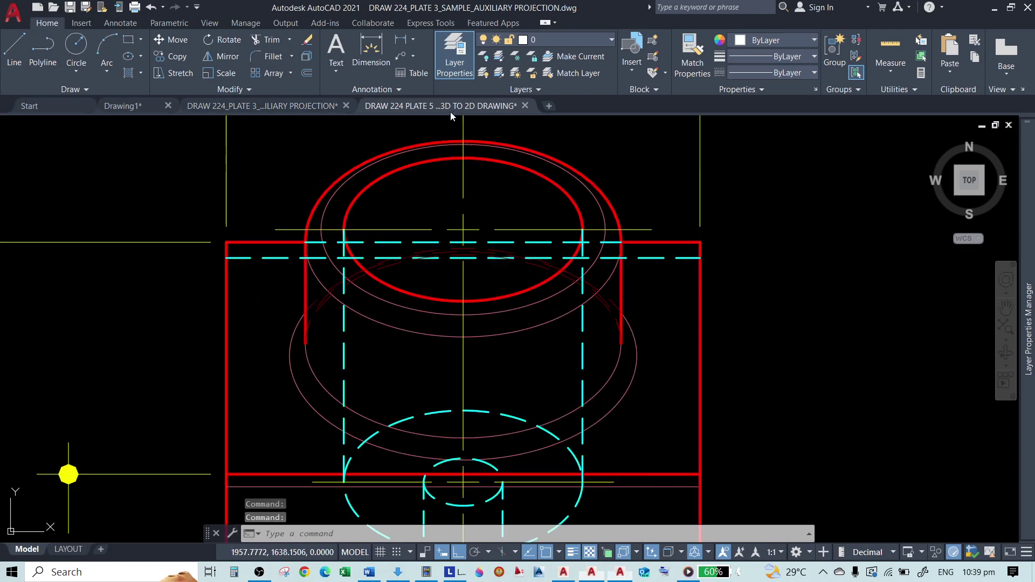
left_click(346, 105)
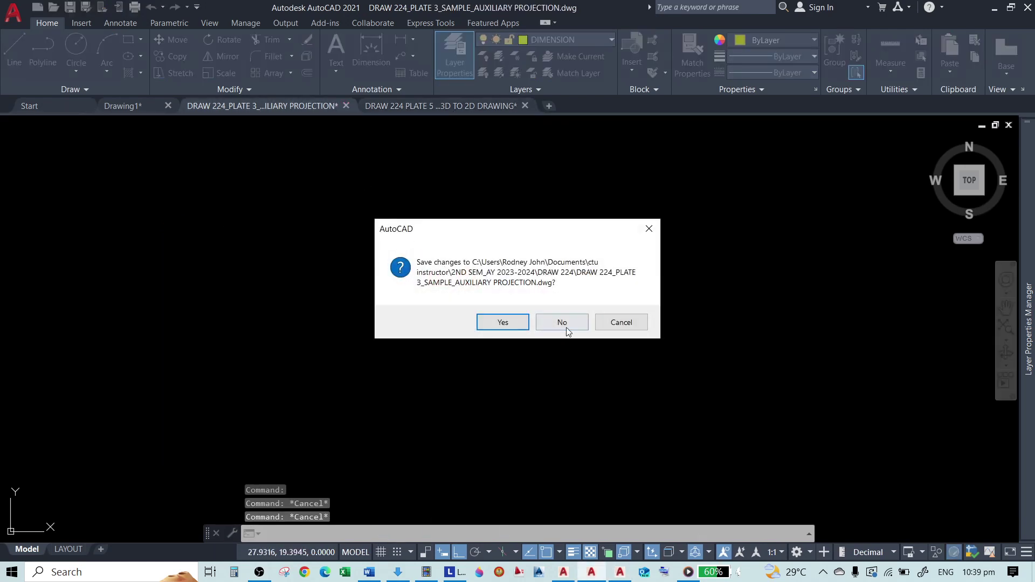
left_click(562, 322)
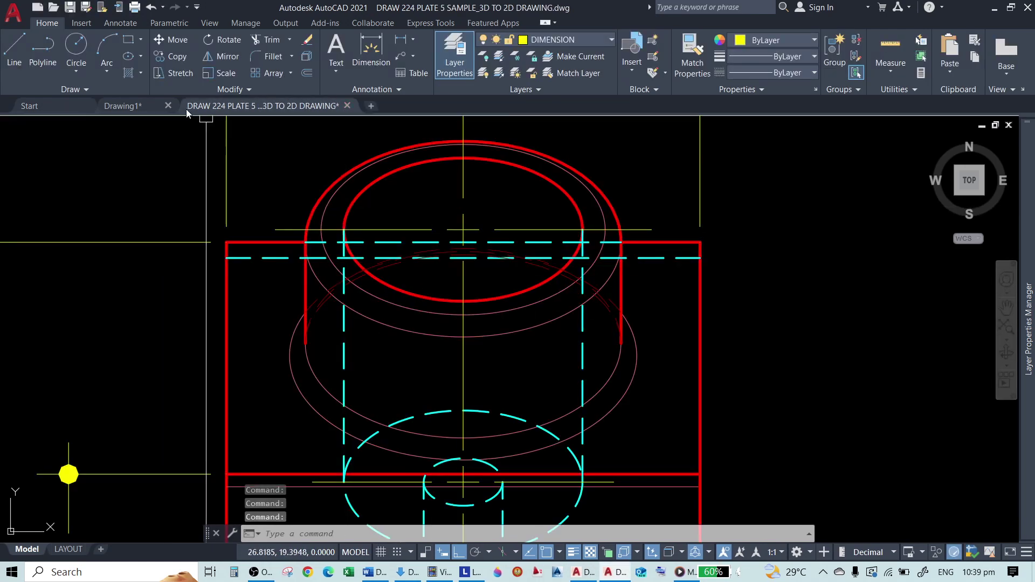
Return to Drawing1 and review the projected views and their edge colors on Layout1.
left_click(127, 106)
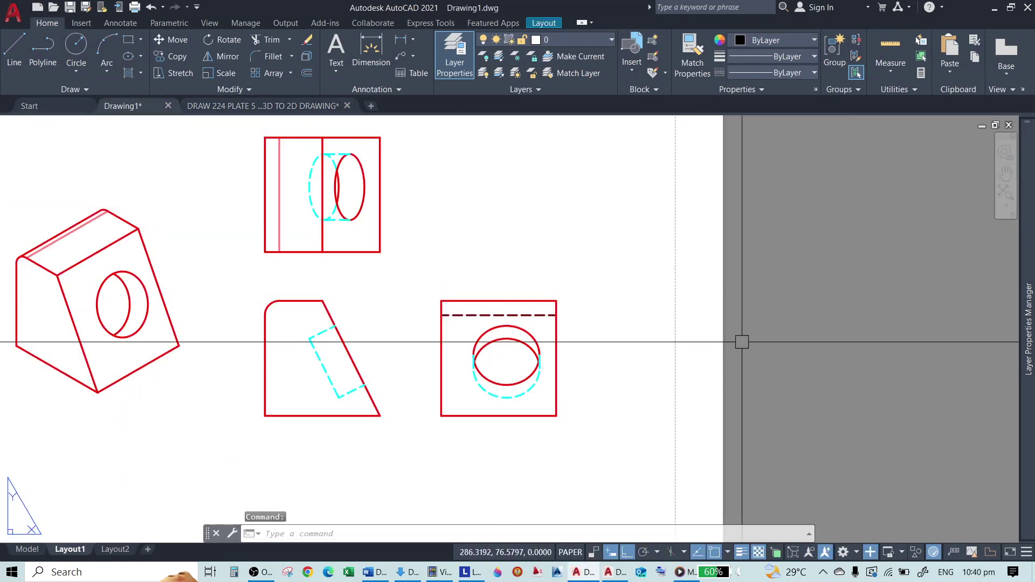
scroll(291, 155, "up", 2)
scroll(627, 308, "down", 4)
scroll(586, 407, "up", 3)
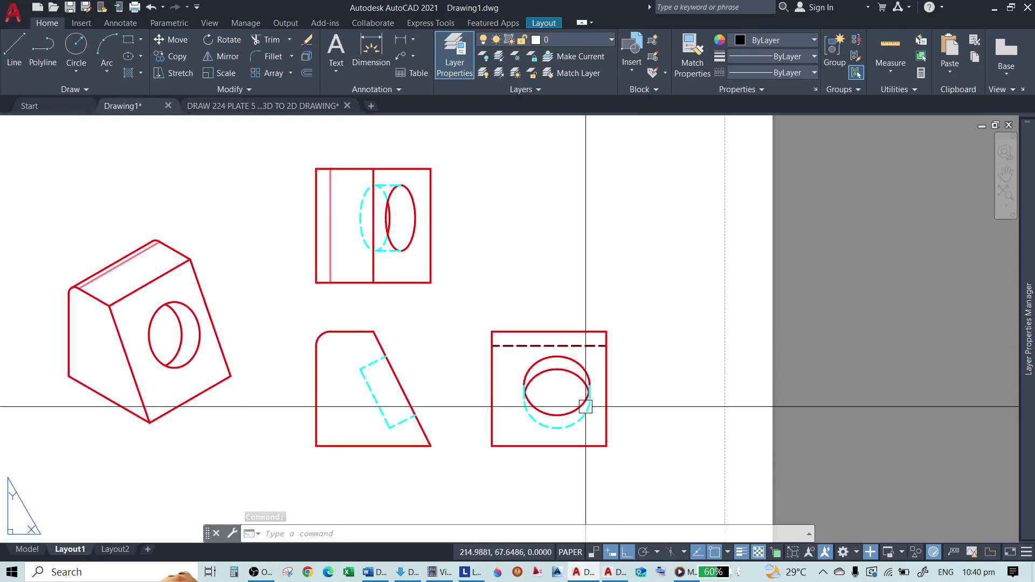
Preview the Layout1 plot, inspect the visible, hidden and tangent edges in the projected views, and exit without plotting.
scroll(553, 426, "up", 3)
scroll(331, 338, "down", 3)
scroll(459, 306, "up", 3)
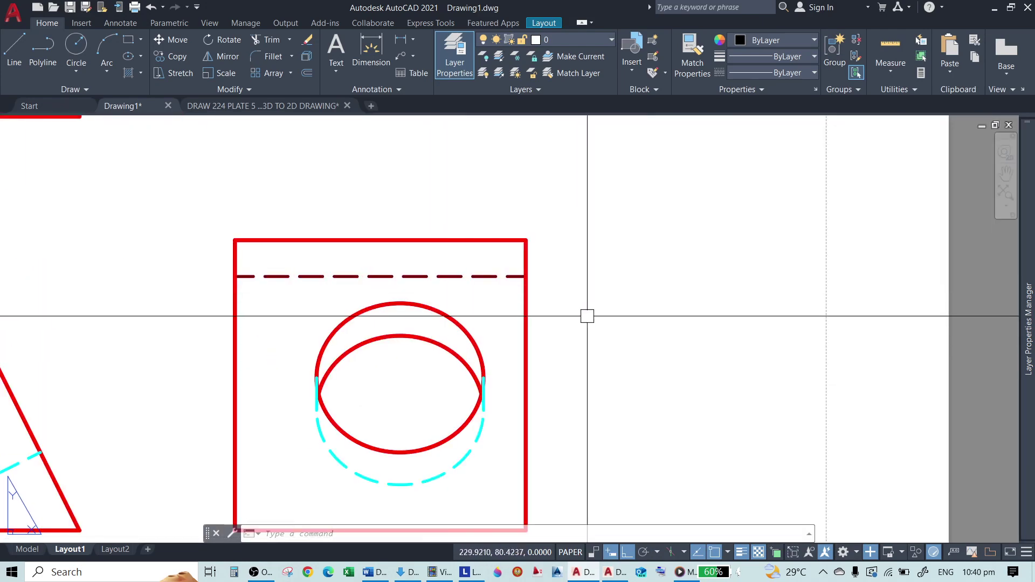
scroll(616, 316, "down", 4)
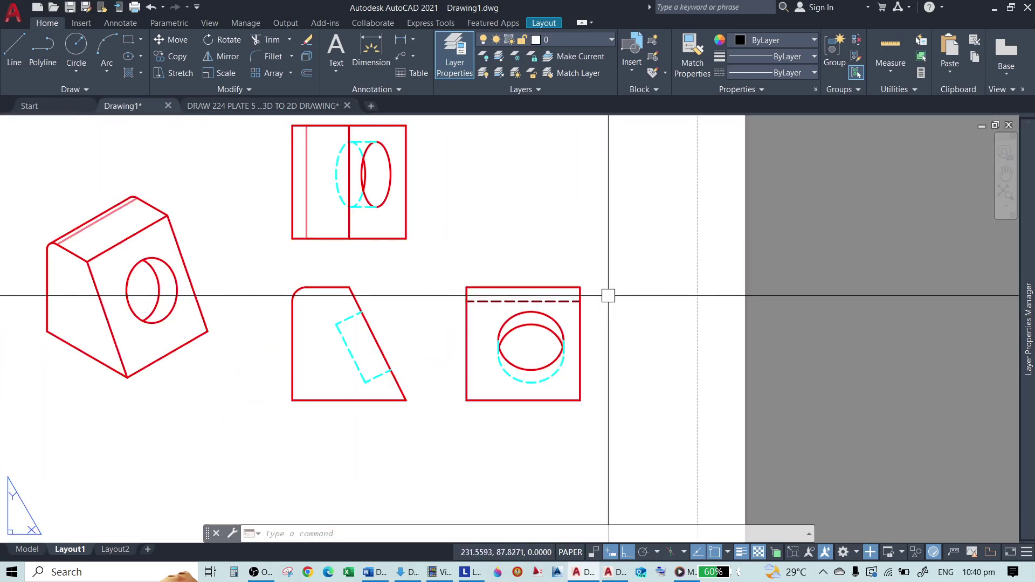
key("ctrl+p")
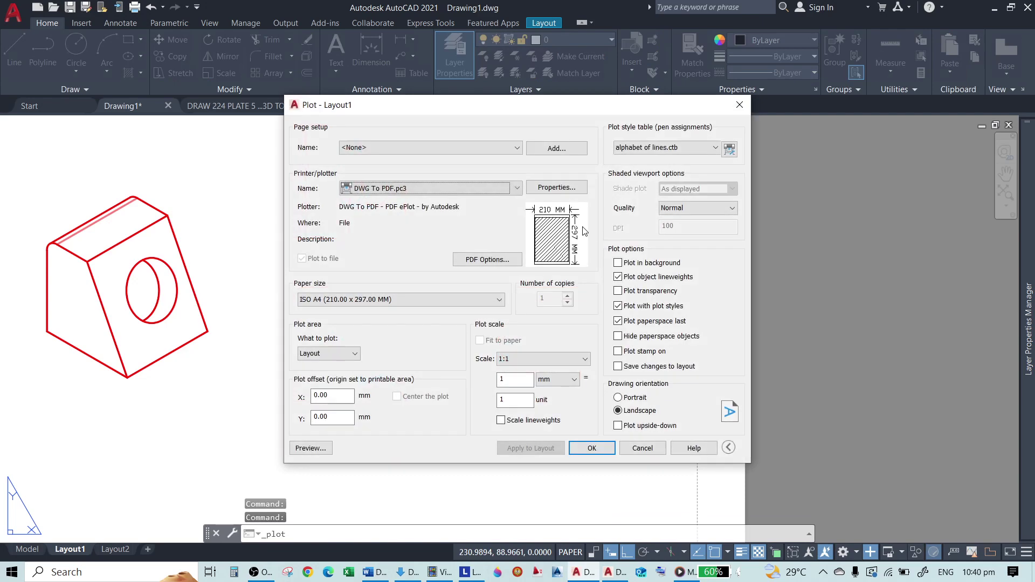
left_click(312, 450)
scroll(651, 389, "up", 3)
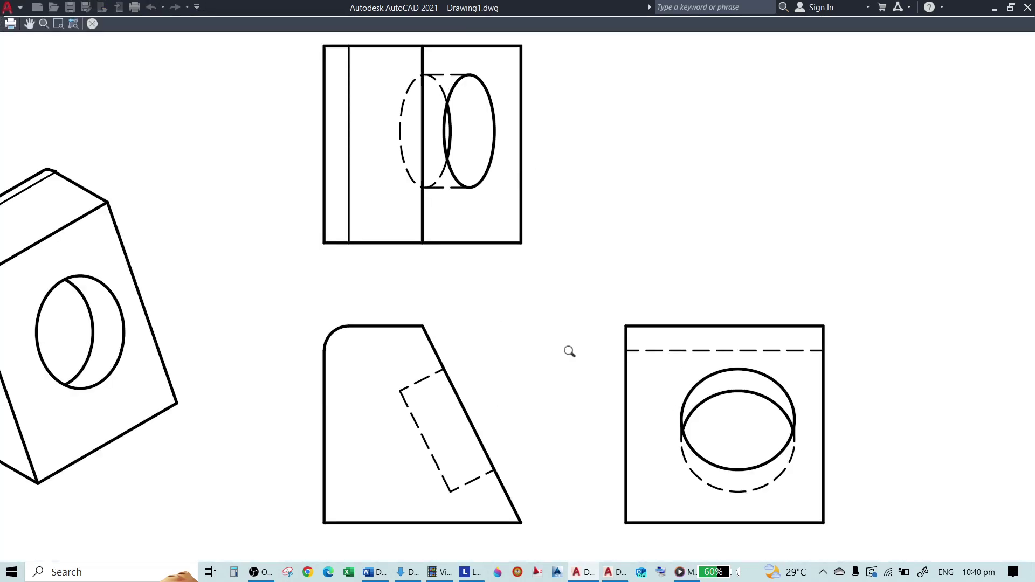
scroll(346, 256, "down", 4)
key("Escape")
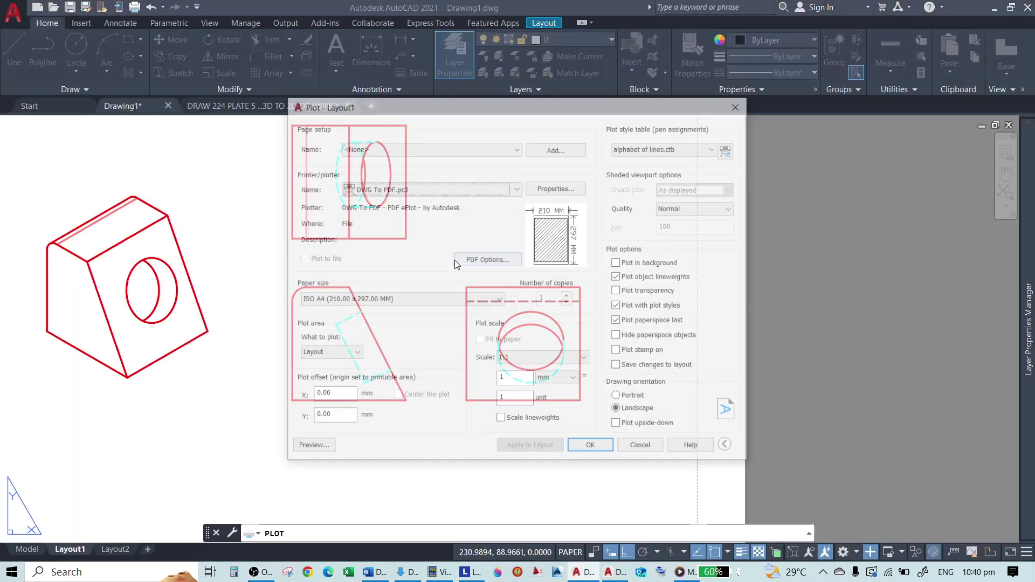
key("Escape")
scroll(652, 300, "down", 2)
scroll(585, 247, "up", 2)
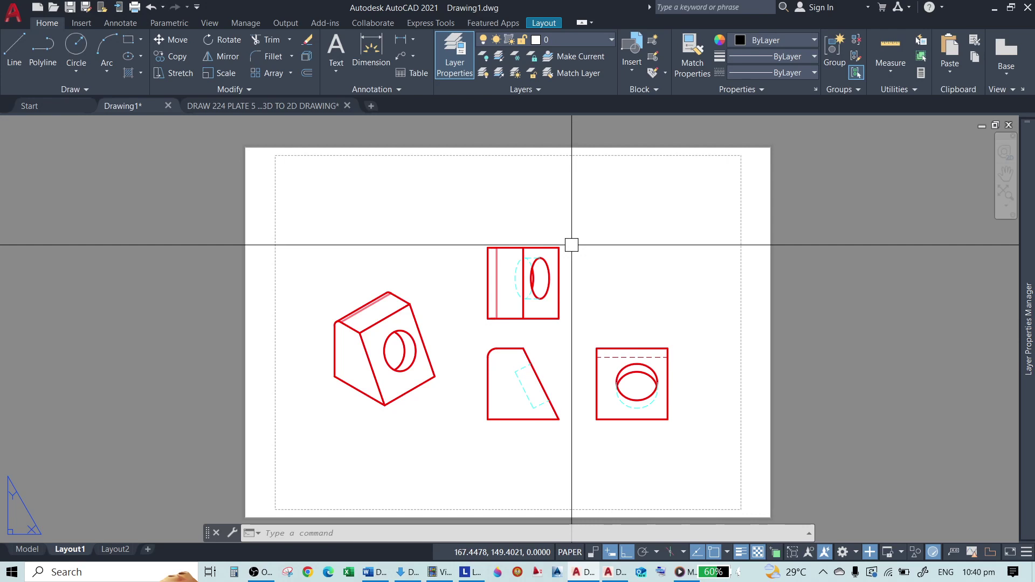
left_click(570, 242)
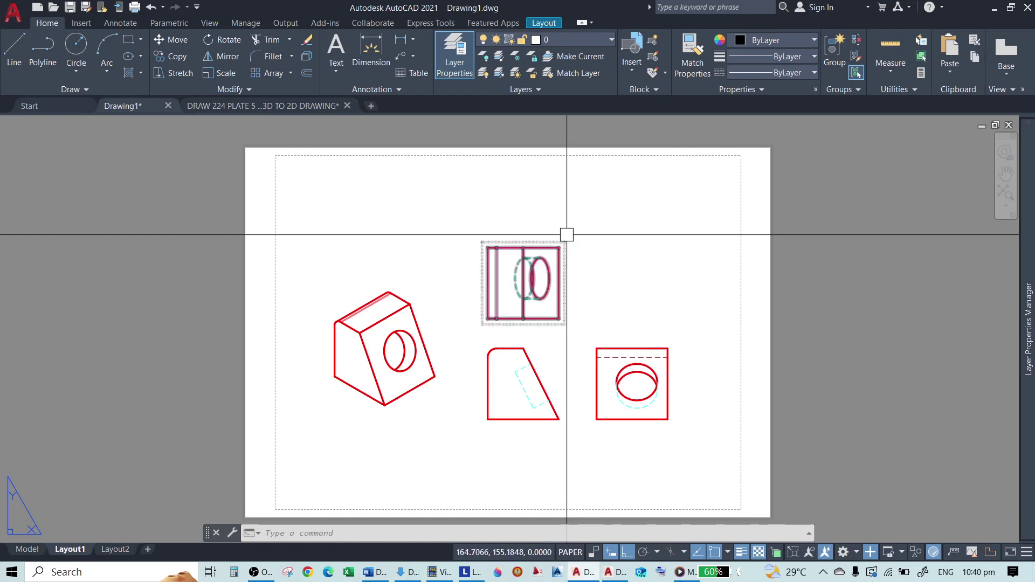
key("Escape")
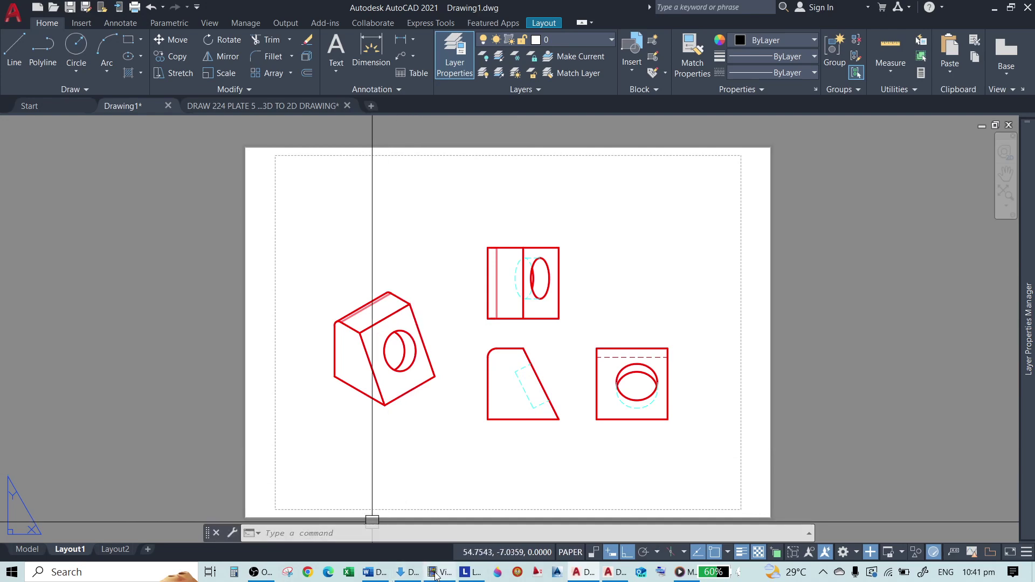
left_click(257, 572)
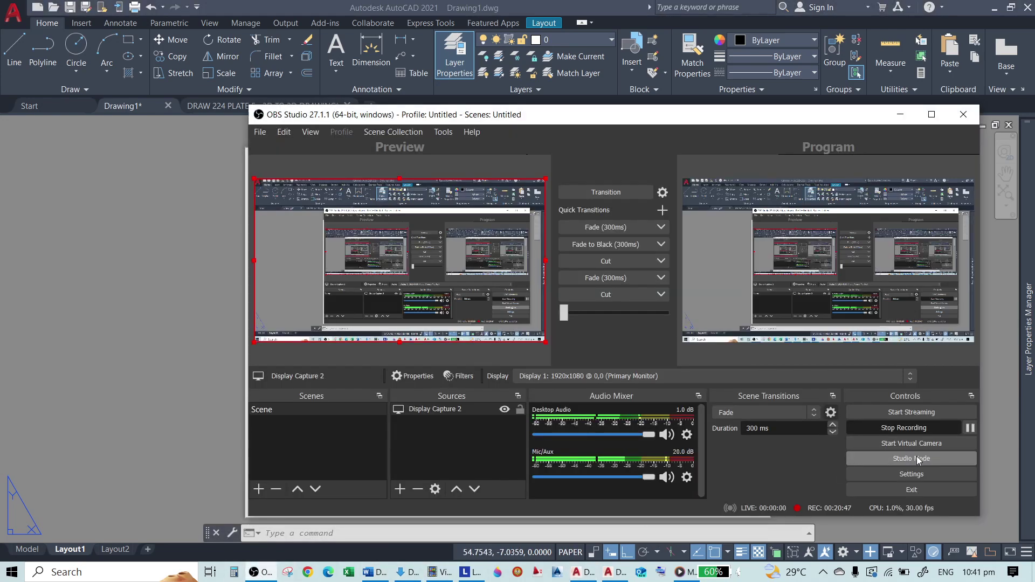